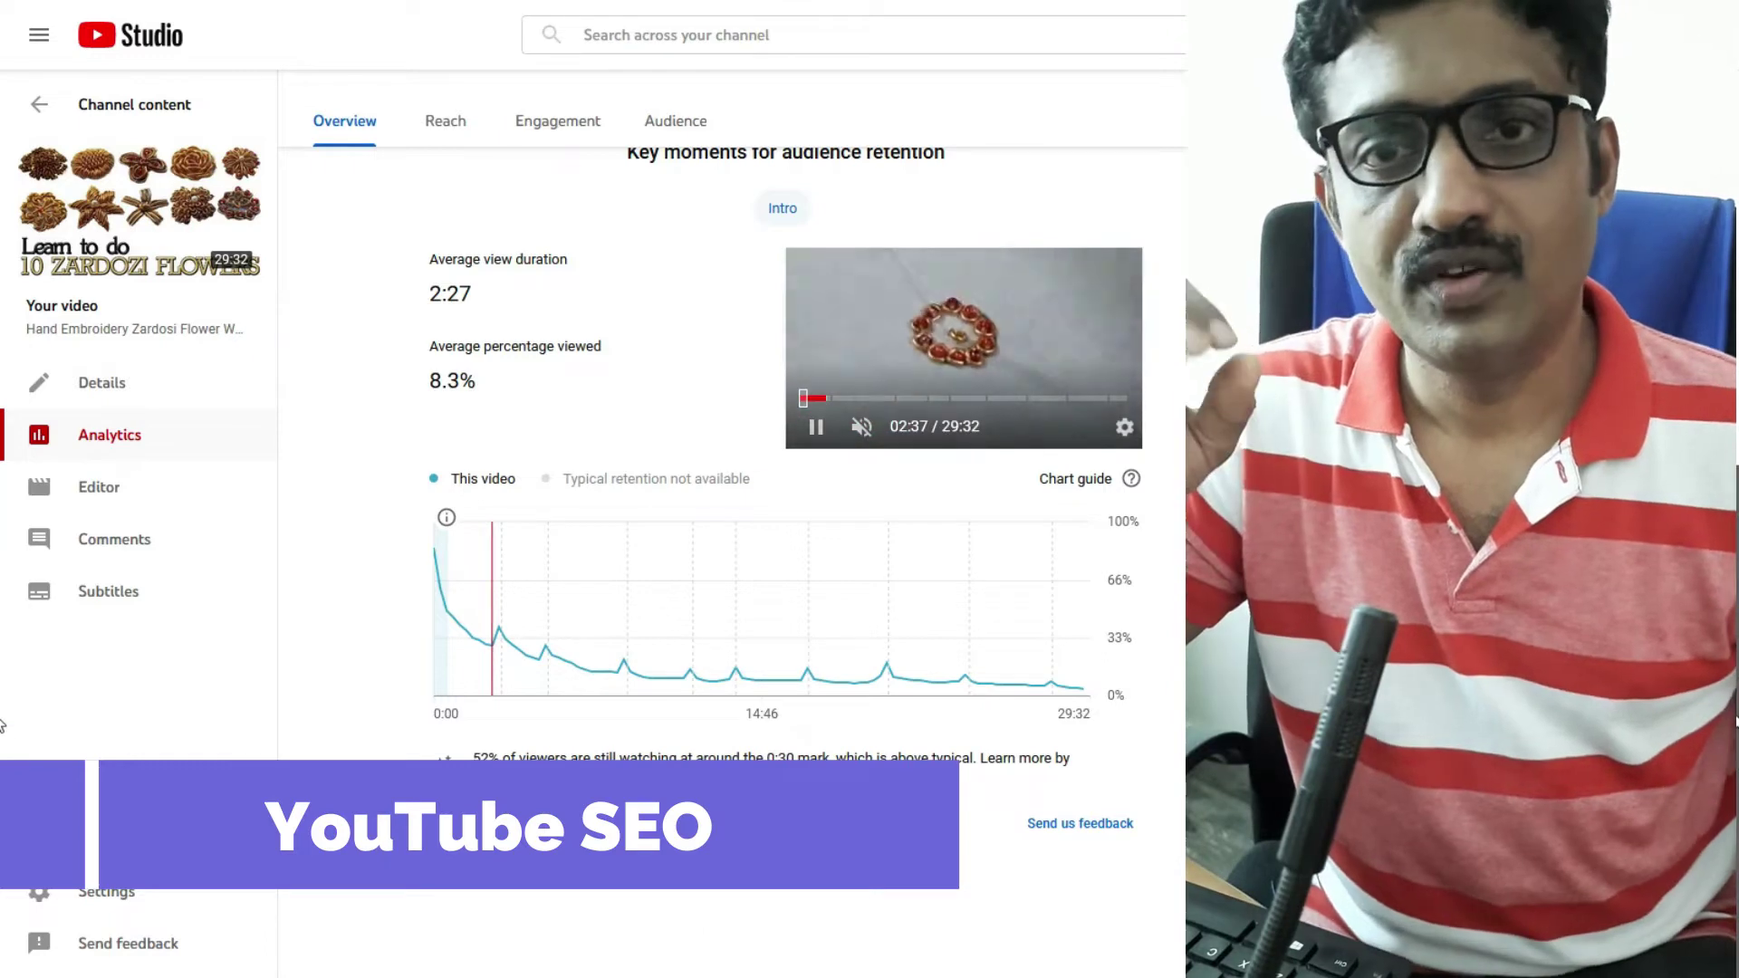
Step: Examine the video's views graph and audience retention chart in the Overview analytics
{"action": "scroll", "coordinate": [5, 625], "scroll_direction": "up", "scroll_amount": 2}
{"action": "scroll", "coordinate": [4, 625], "scroll_direction": "up", "scroll_amount": 2}
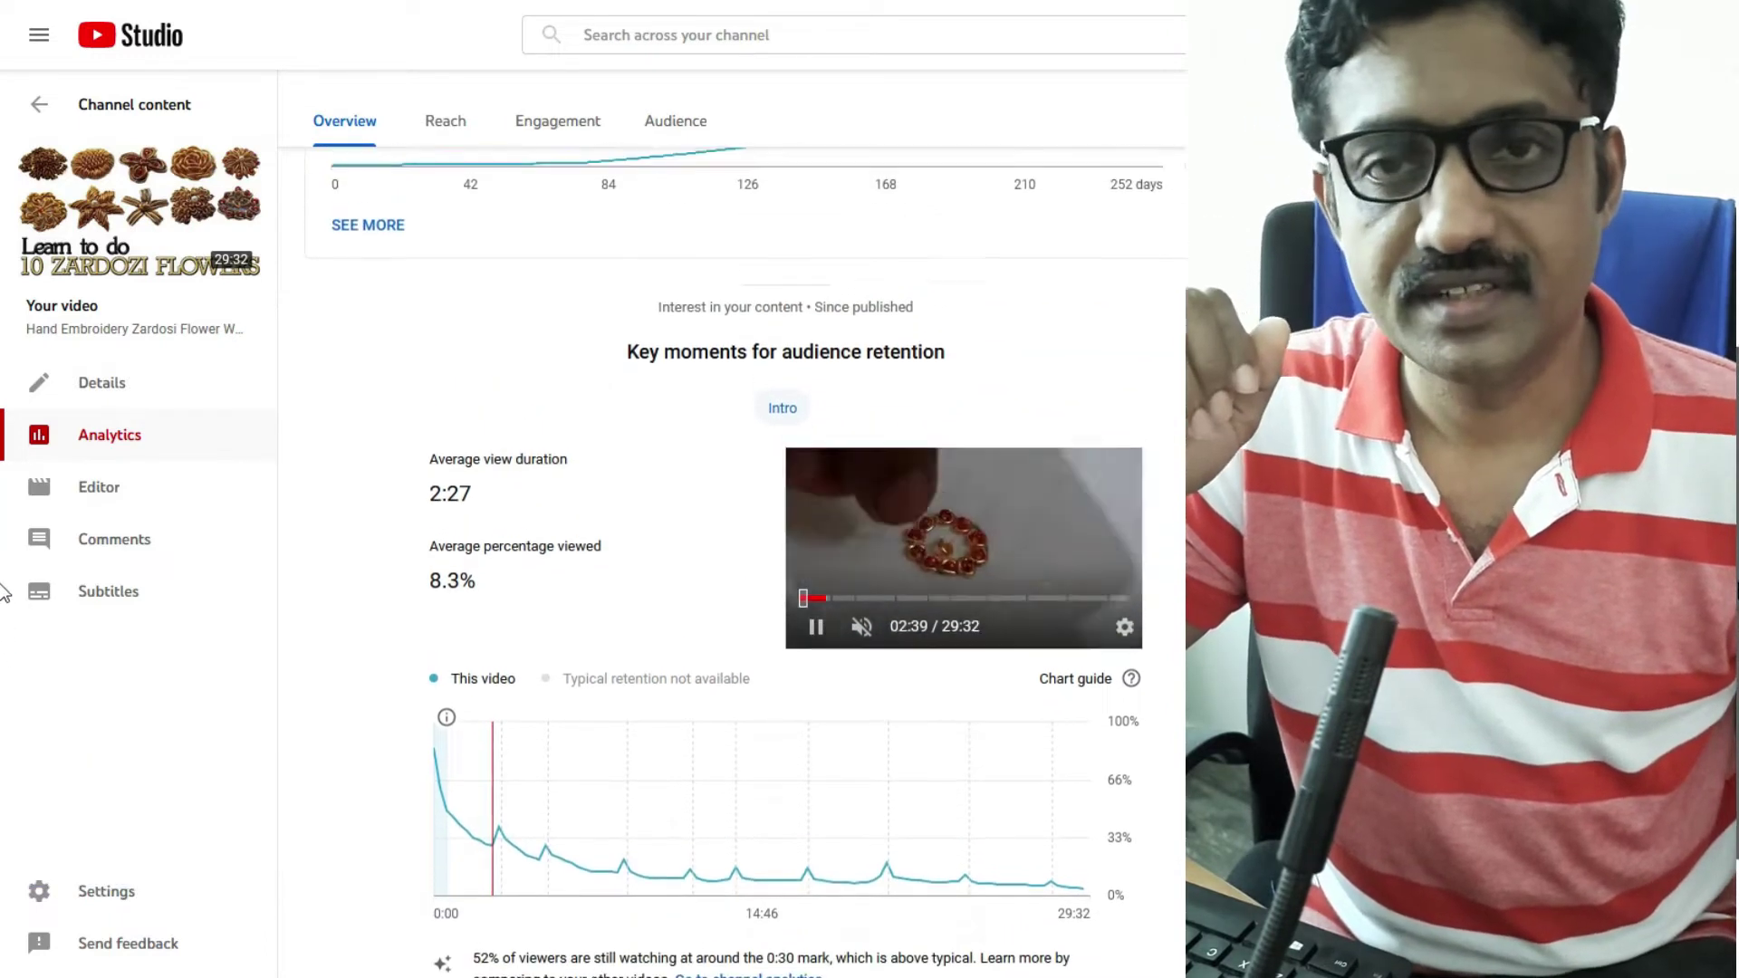
{"action": "scroll", "coordinate": [4, 541], "scroll_direction": "up", "scroll_amount": 1}
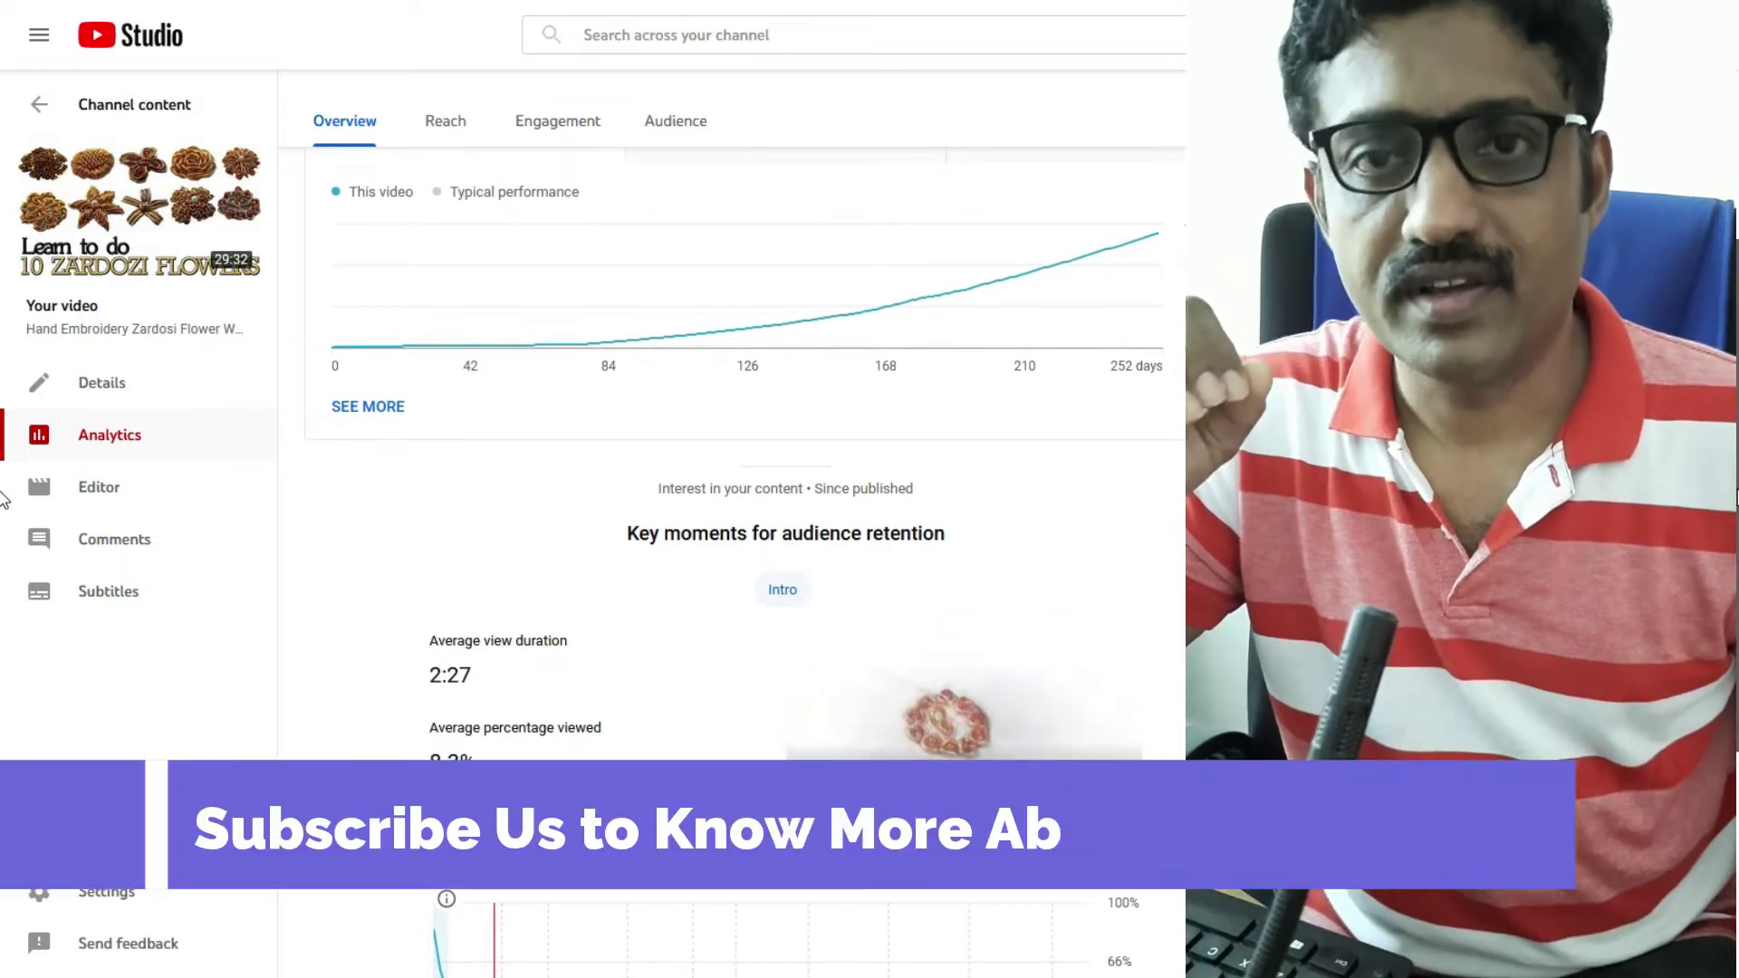
{"action": "scroll", "coordinate": [5, 534], "scroll_direction": "down", "scroll_amount": 1}
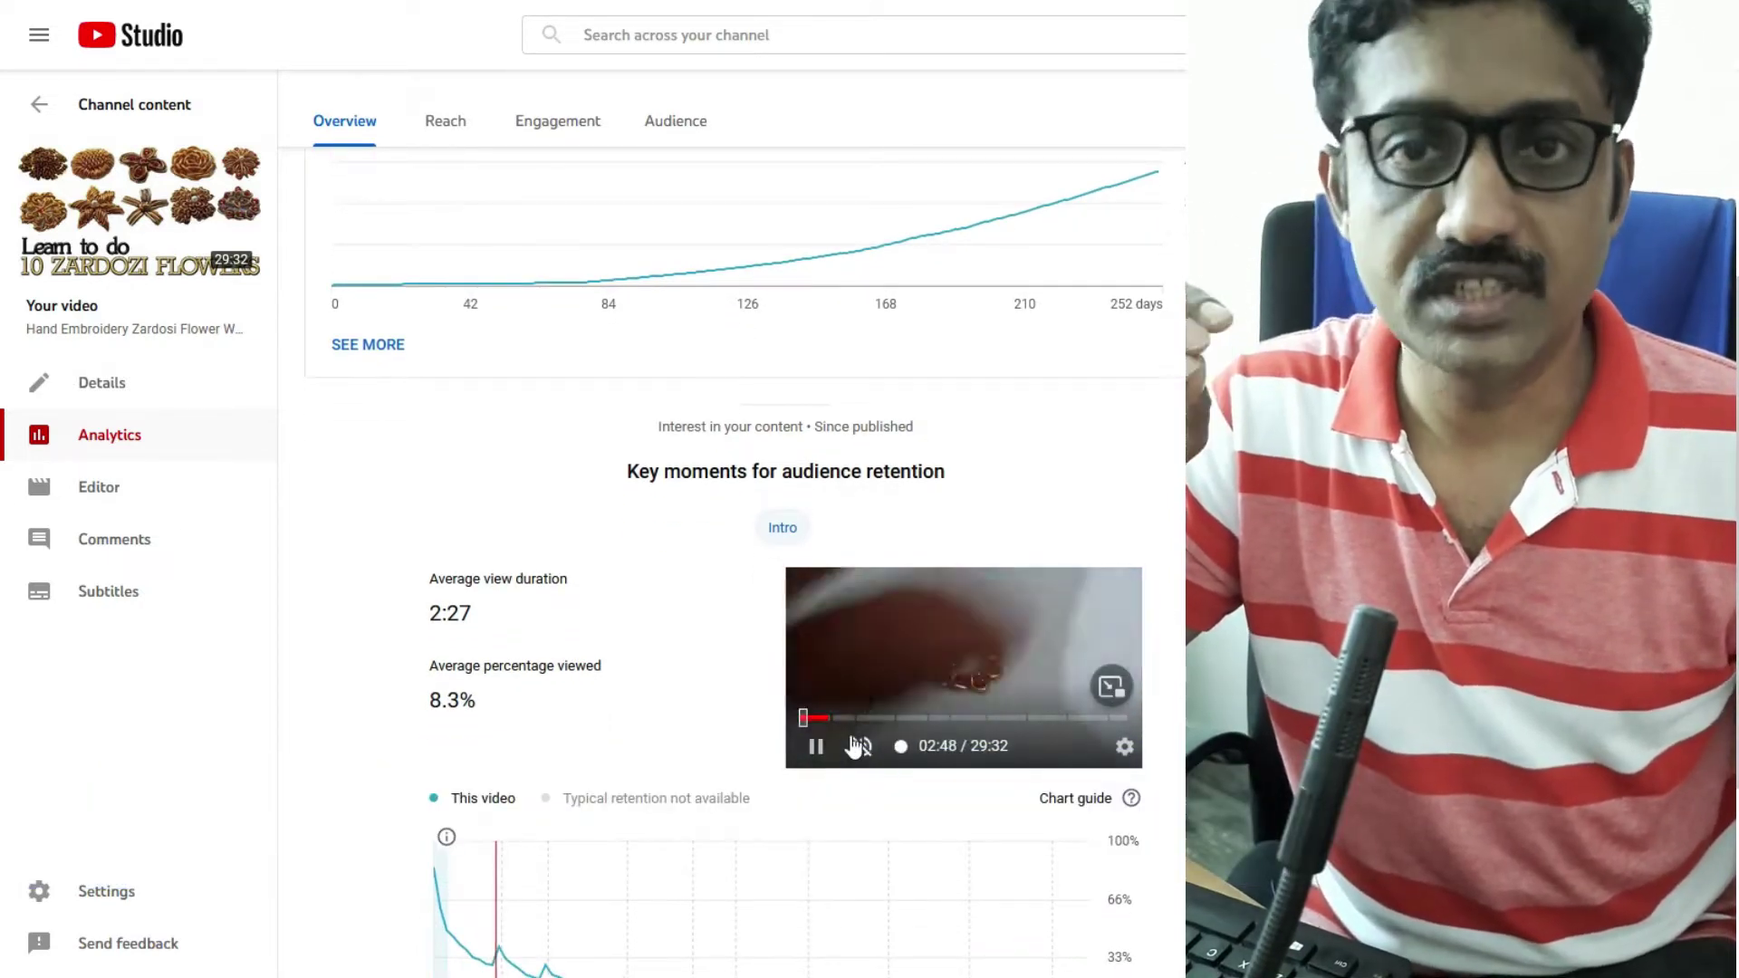
{"action": "scroll", "coordinate": [5, 652], "scroll_direction": "up", "scroll_amount": 4}
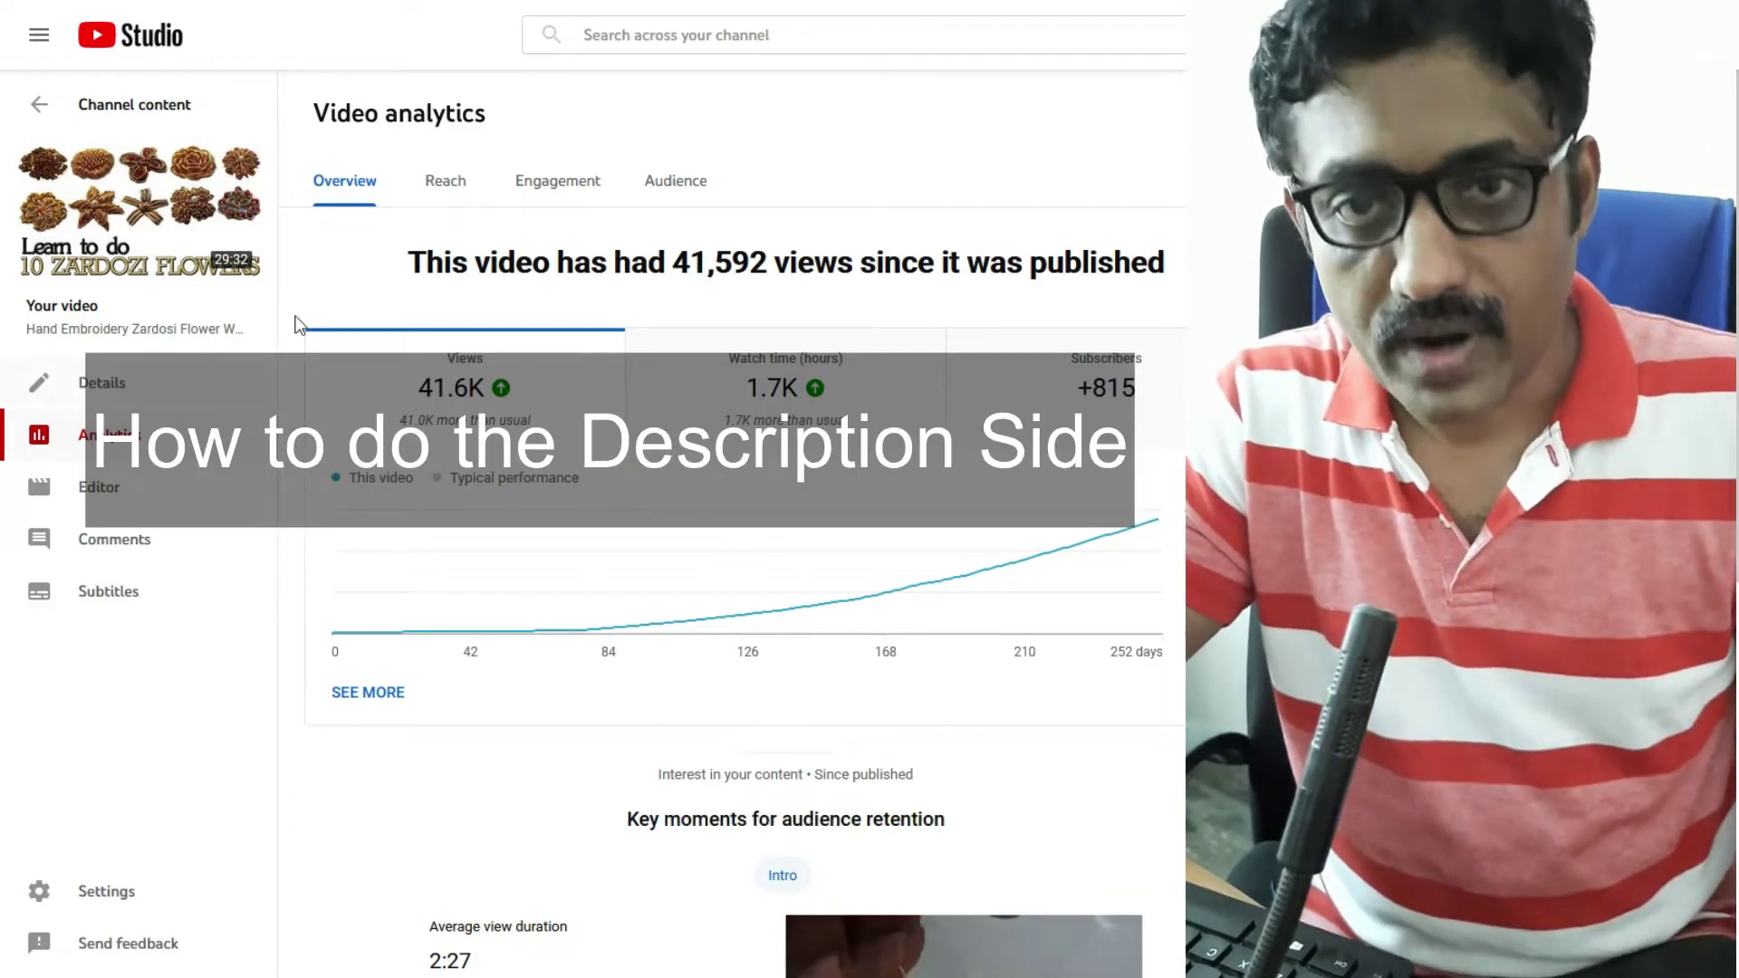
Step: View the video's Reach and Engagement analytics, then return to the Overview
{"action": "left_click", "coordinate": [445, 185]}
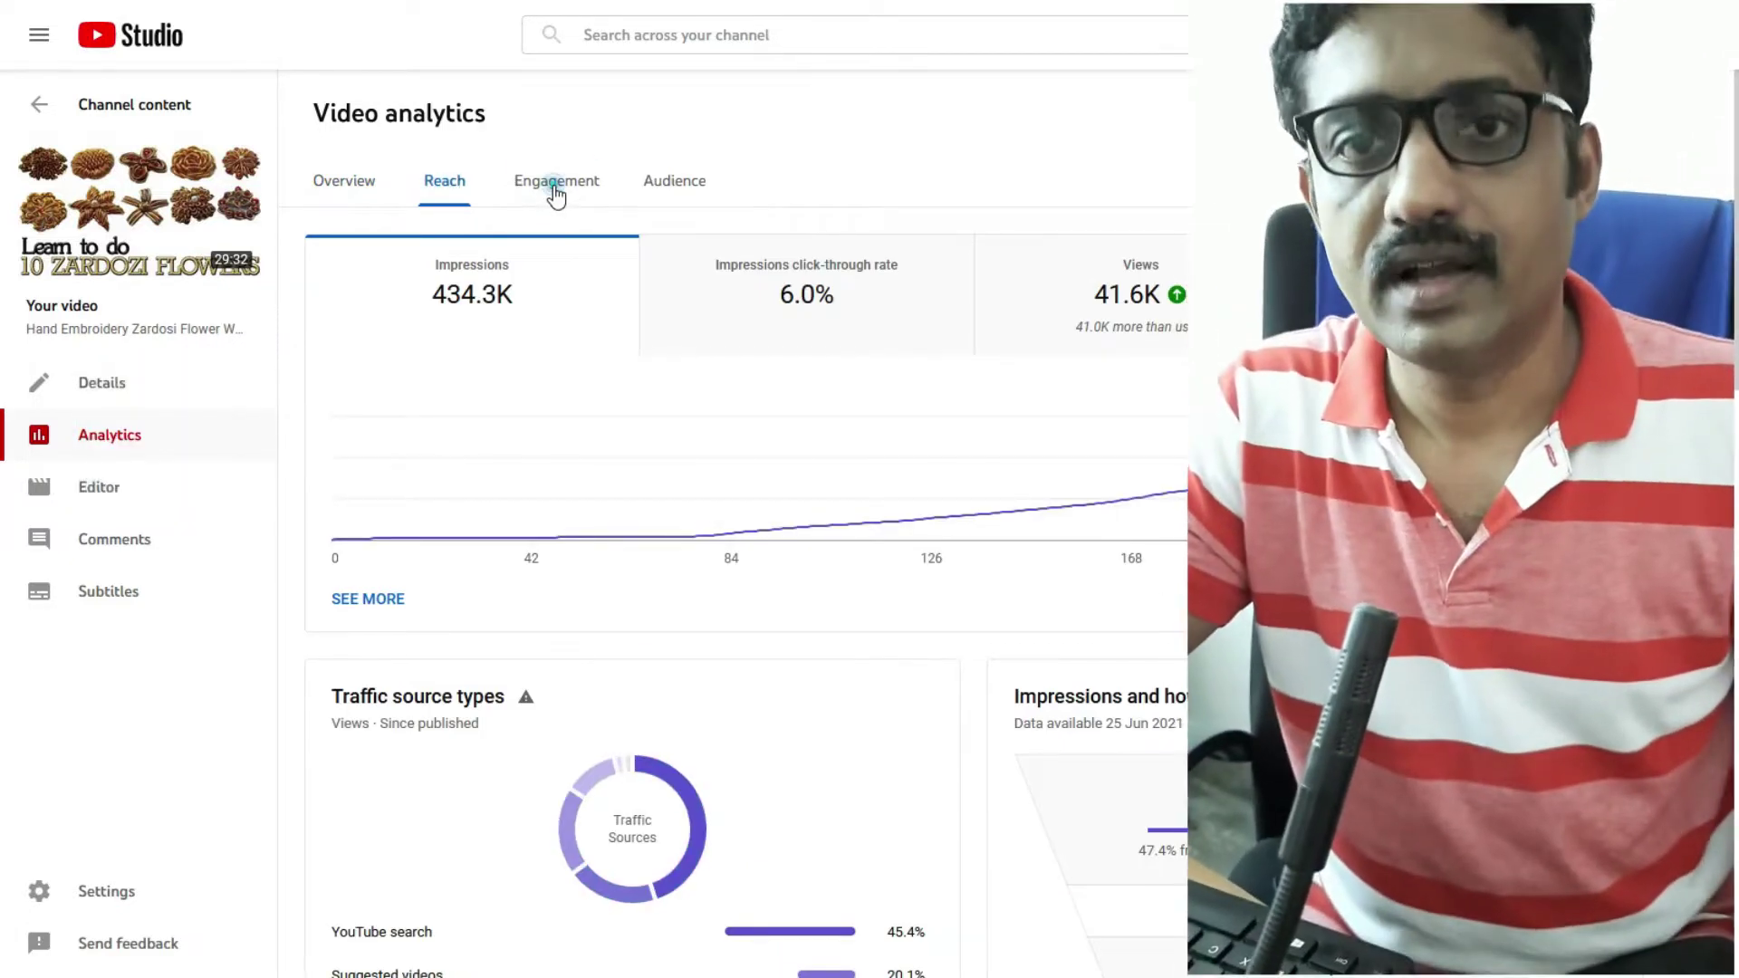
{"action": "left_click", "coordinate": [555, 189]}
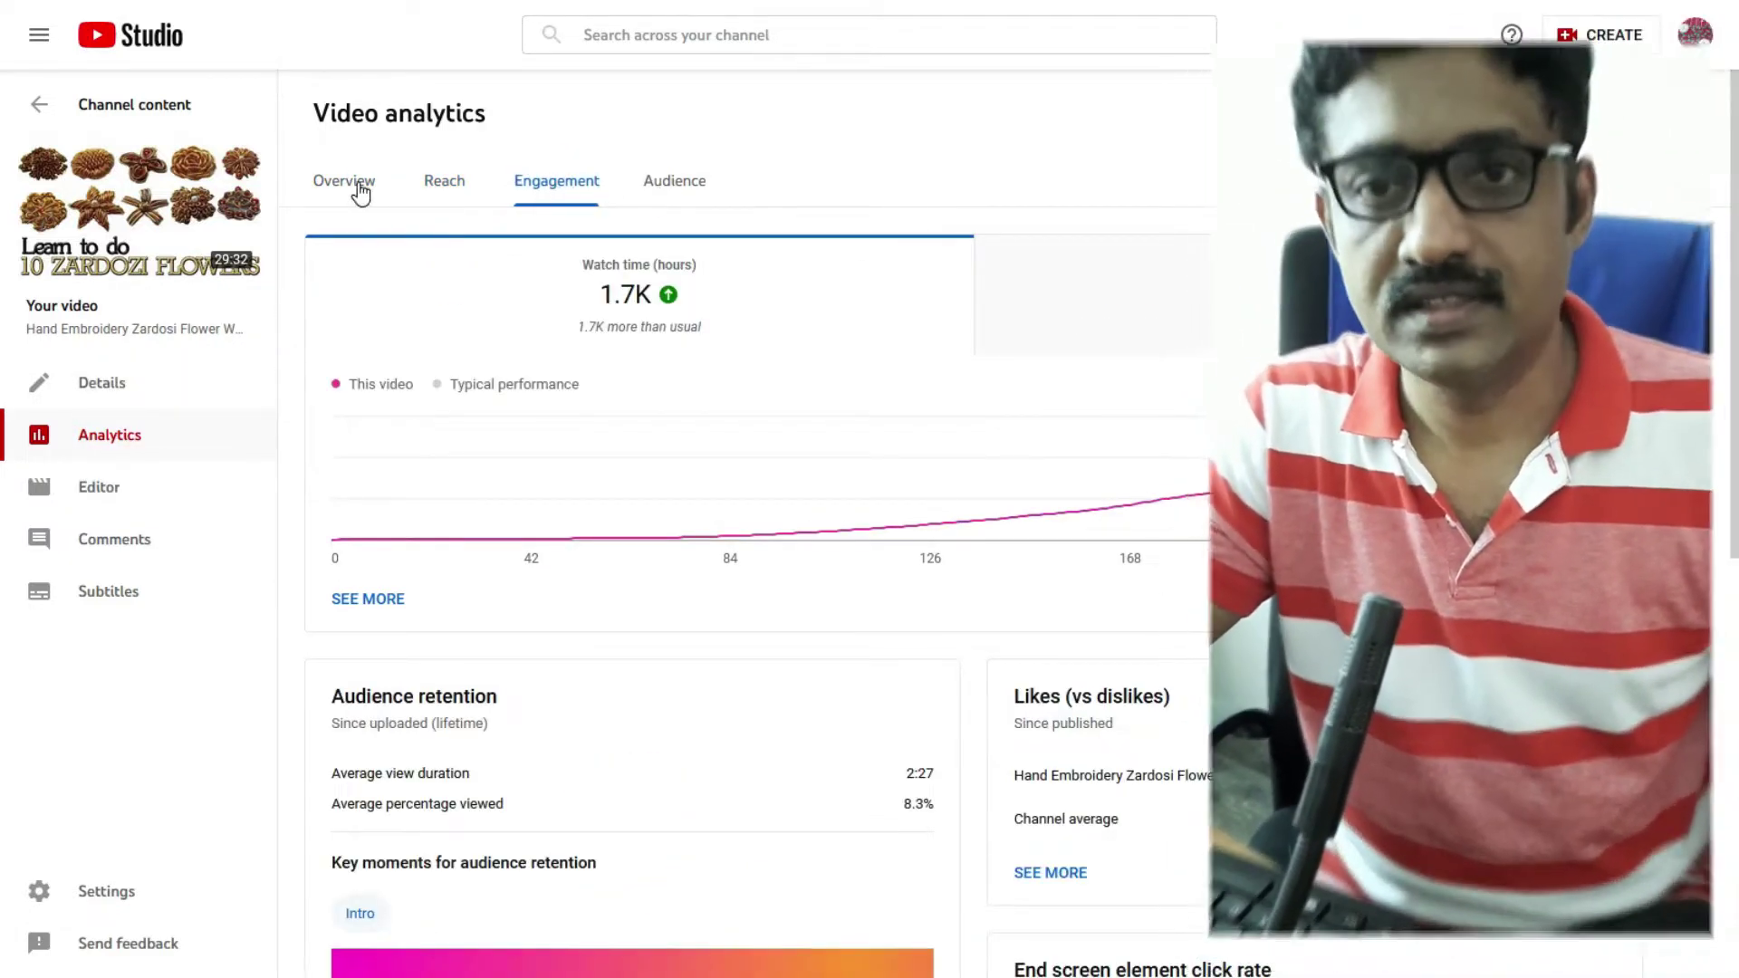
{"action": "left_click", "coordinate": [358, 188]}
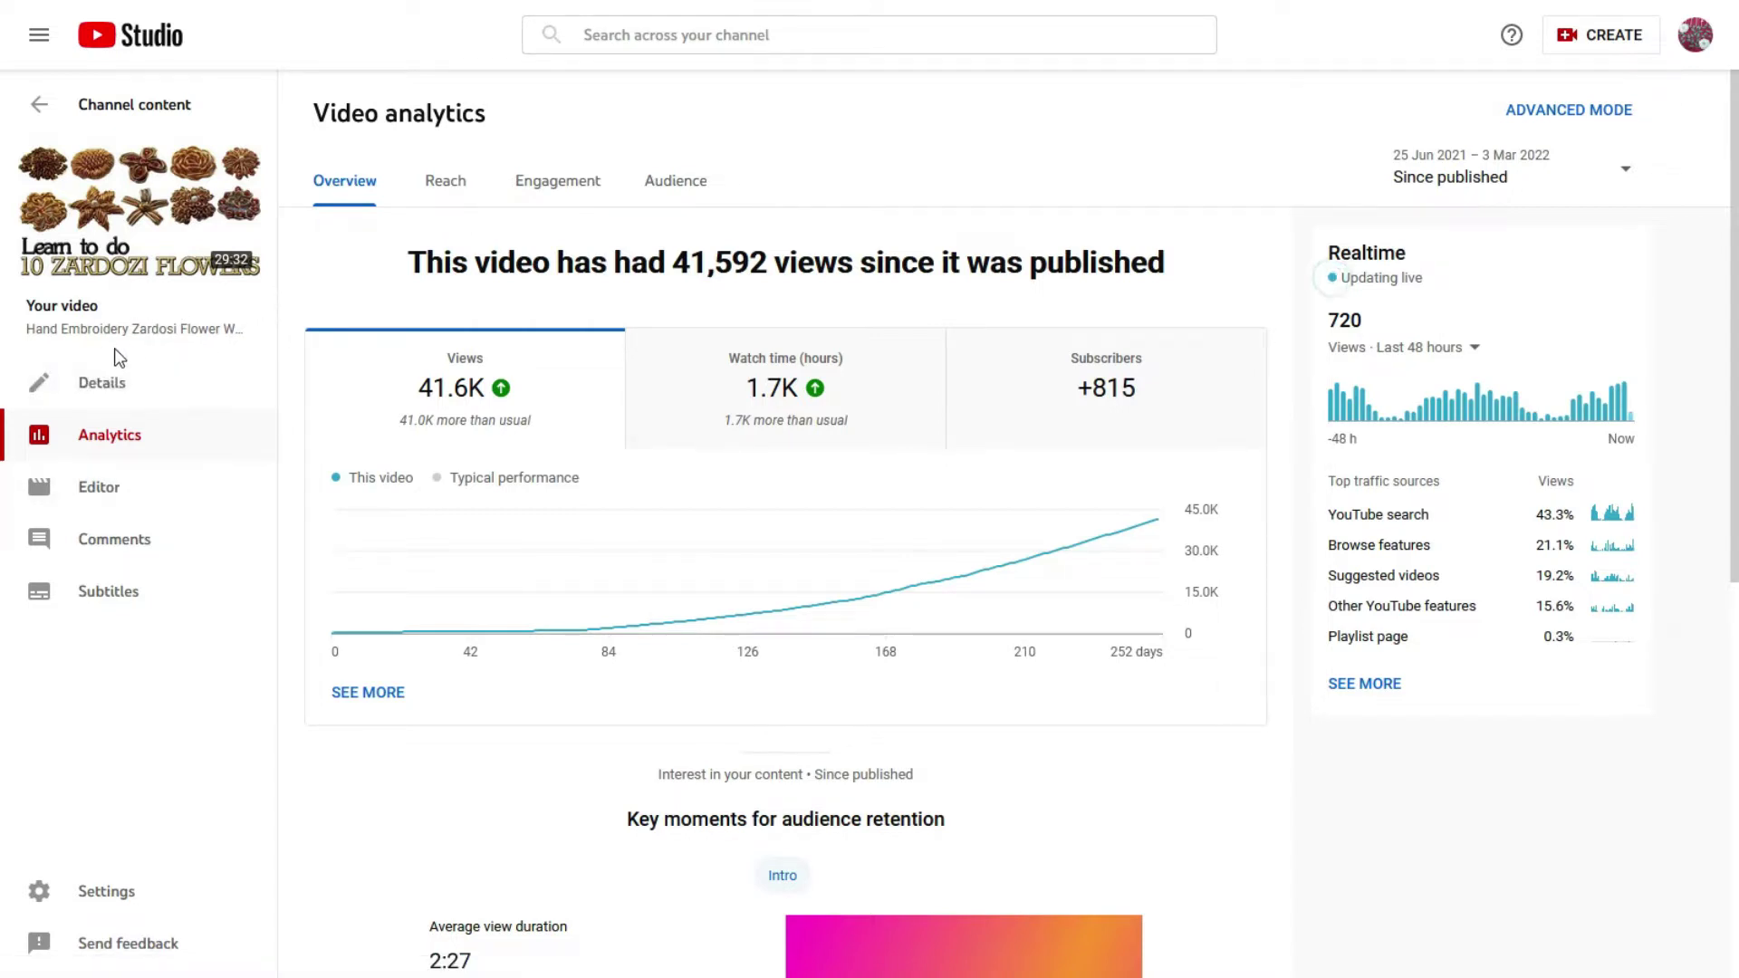
Step: Open the video's YouTube watch page and skip the playback ahead to the Dabka Rose Flower chapter
{"action": "mouse_move", "coordinate": [154, 258]}
{"action": "left_click", "coordinate": [139, 214]}
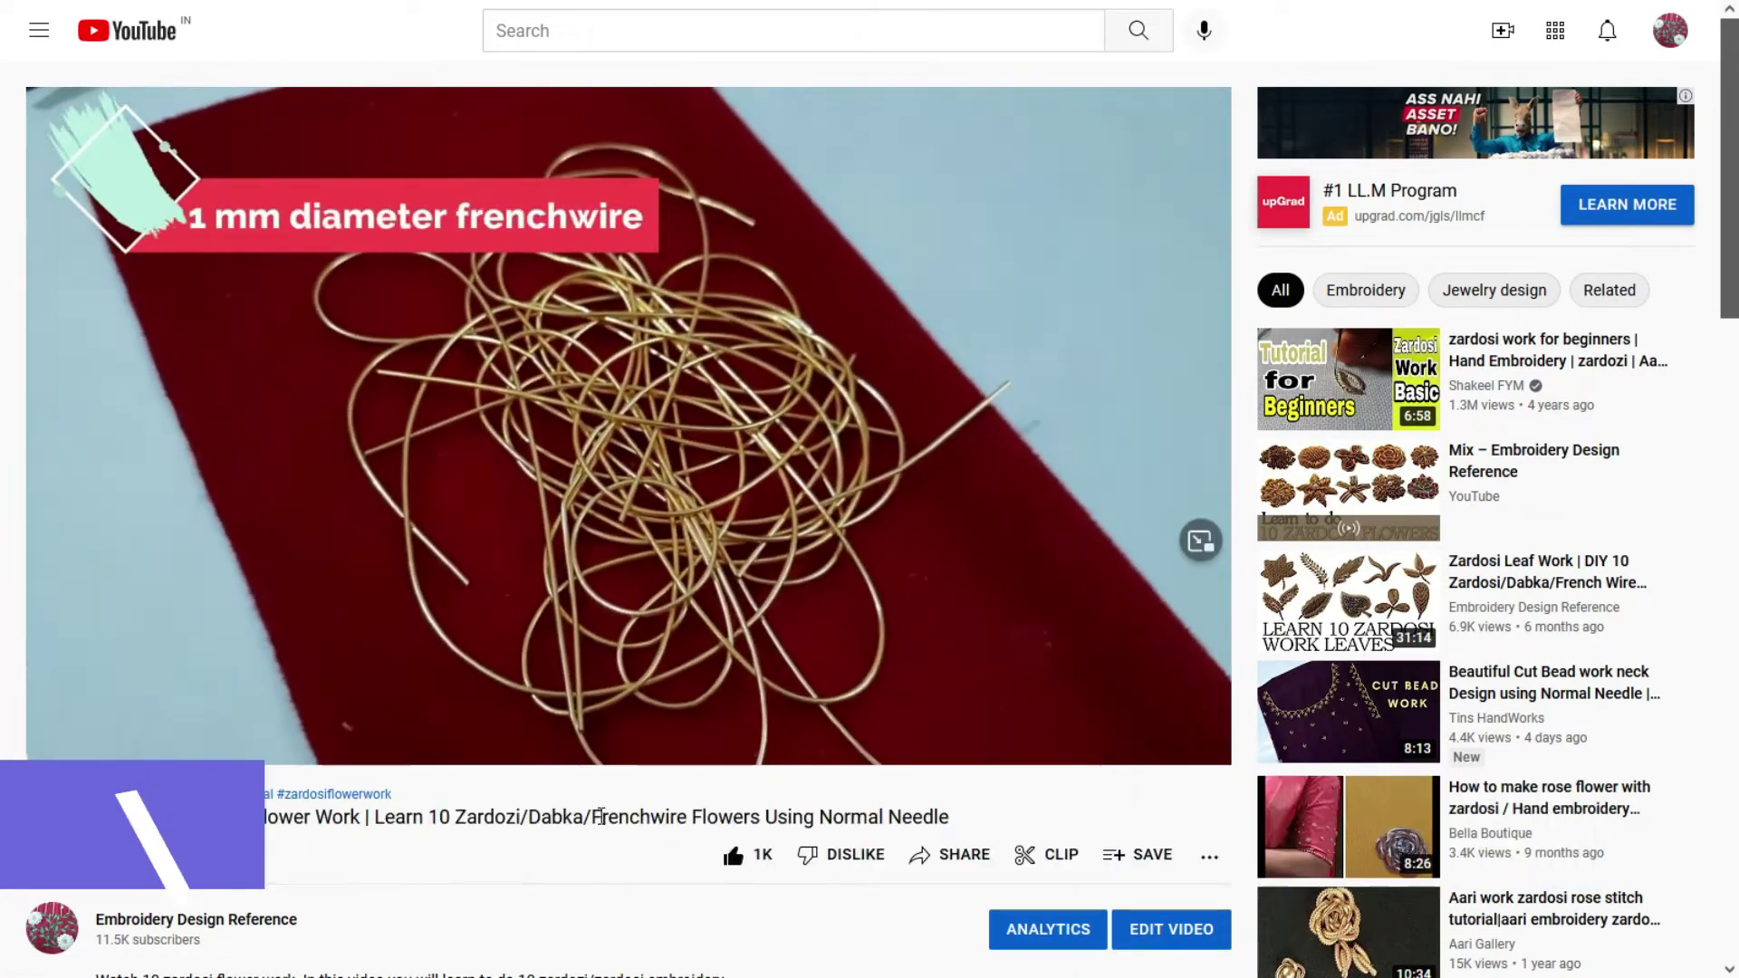
{"action": "left_click", "coordinate": [159, 712]}
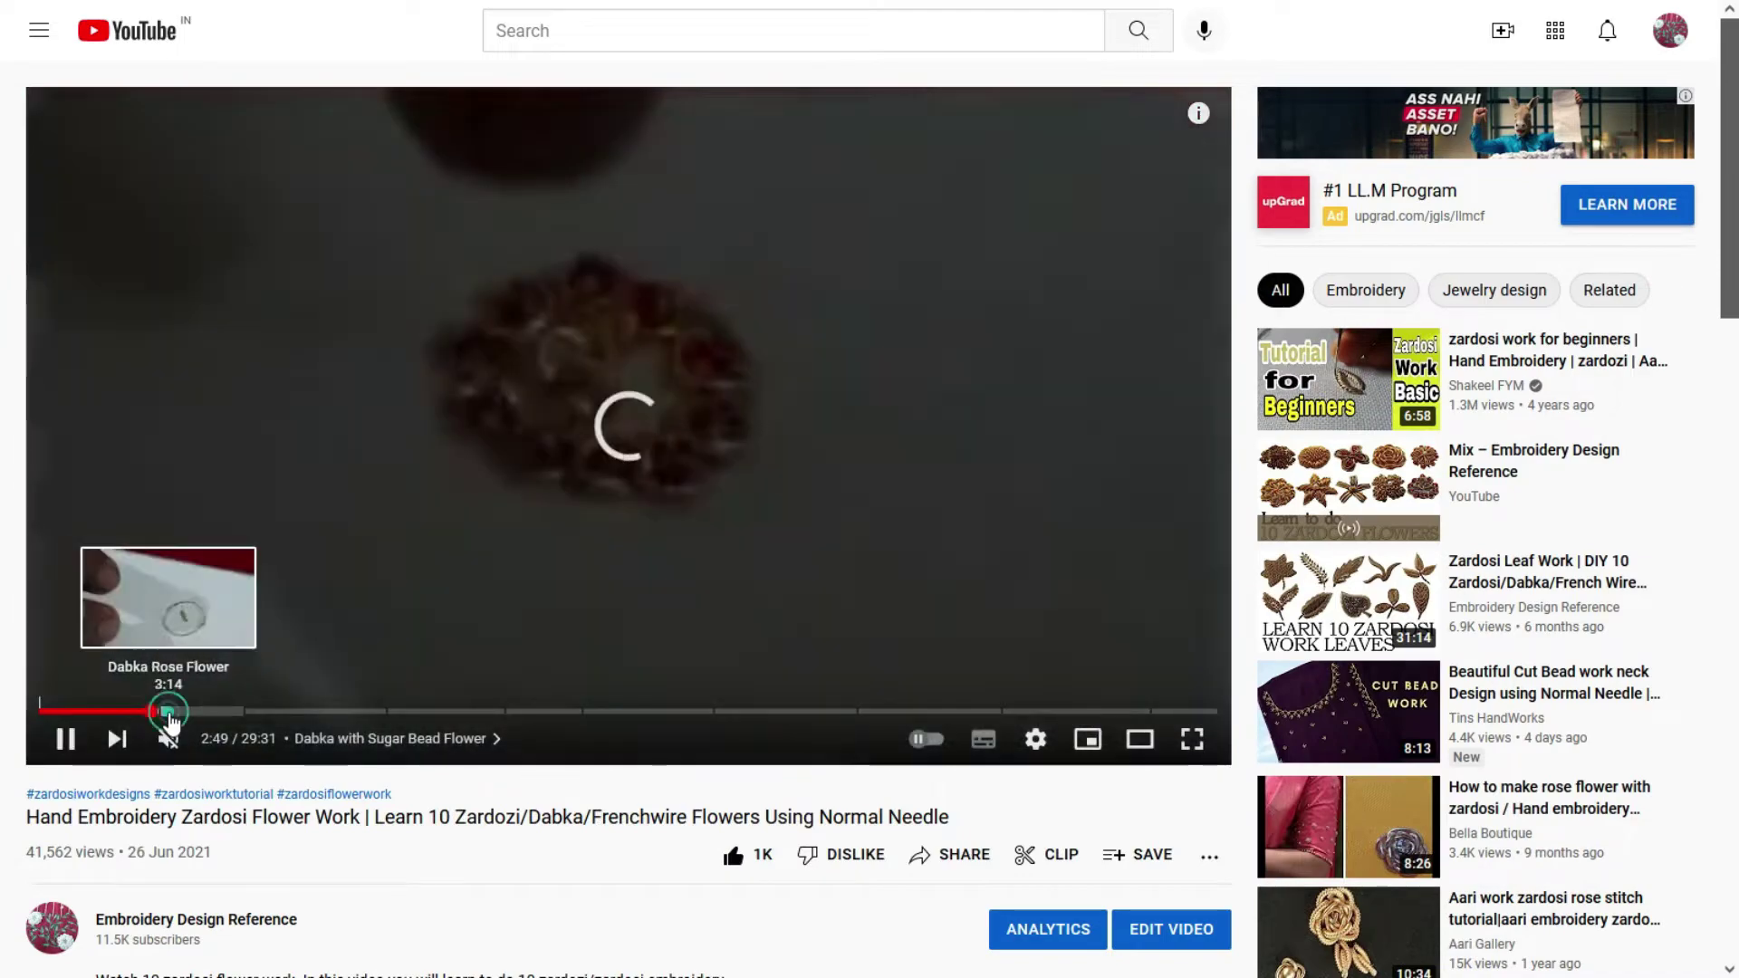
{"action": "left_click", "coordinate": [163, 712]}
Step: Expand the full video description and play the "Dabka with Sugar Bead Flower" chapter from its chapter list
{"action": "scroll", "coordinate": [826, 781], "scroll_direction": "down", "scroll_amount": 3}
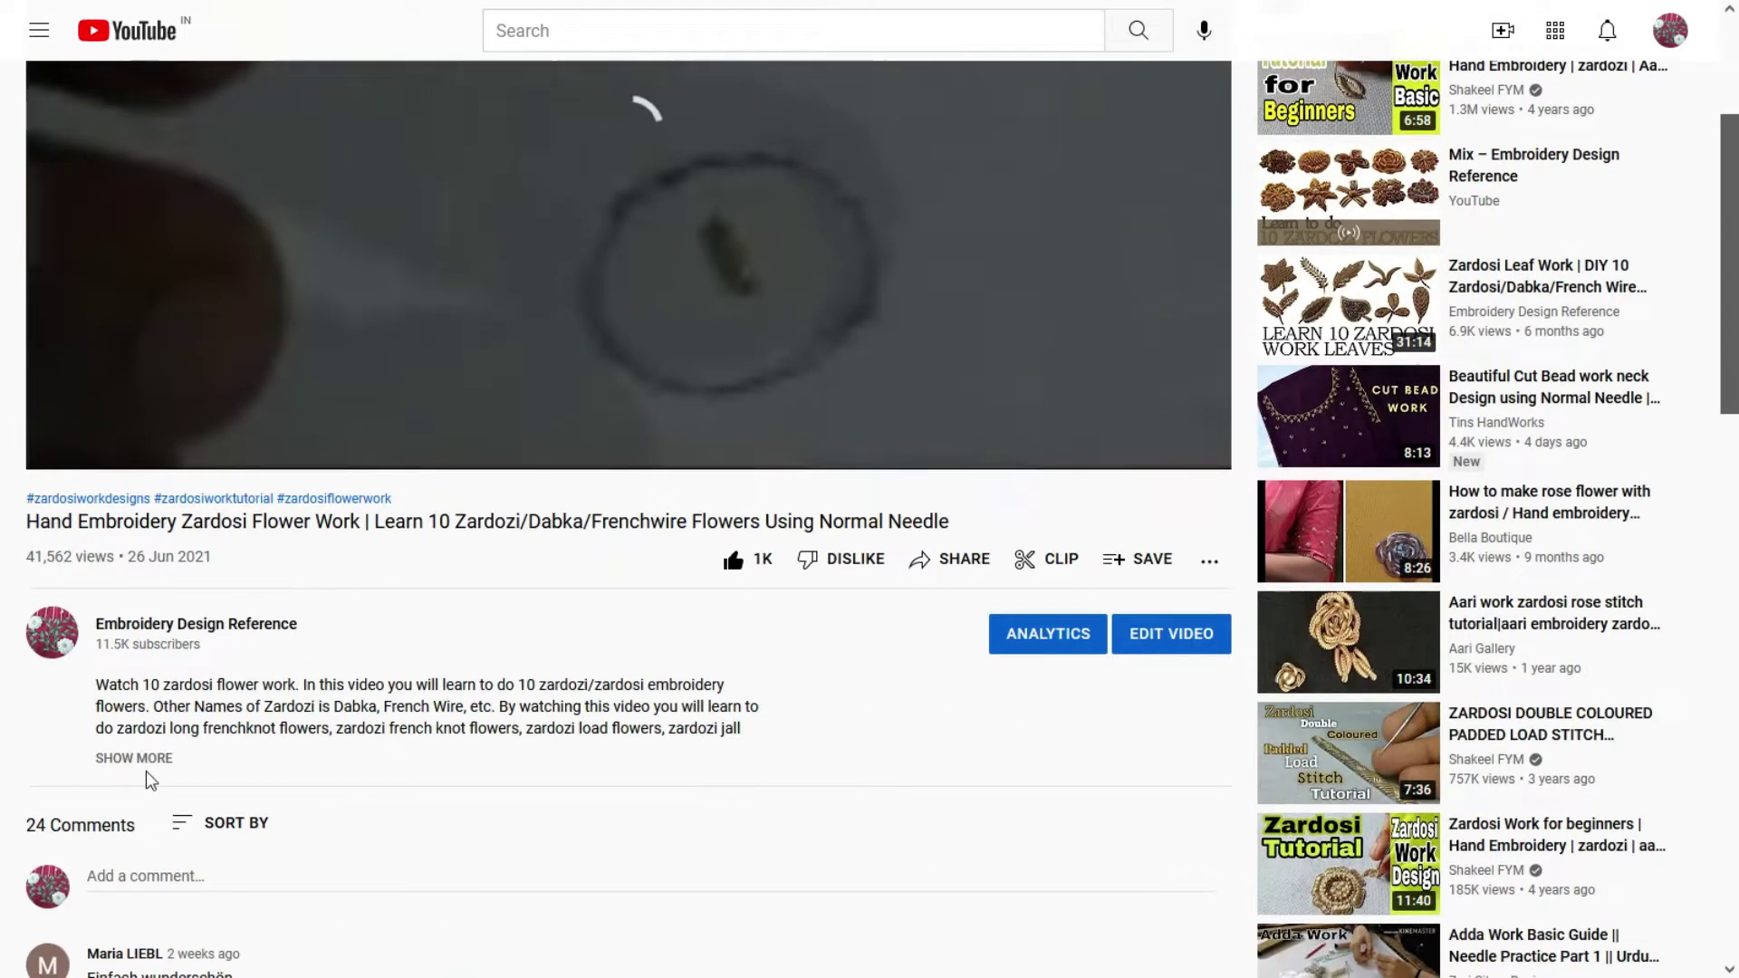
{"action": "left_click", "coordinate": [148, 764]}
{"action": "scroll", "coordinate": [955, 757], "scroll_direction": "down", "scroll_amount": 10}
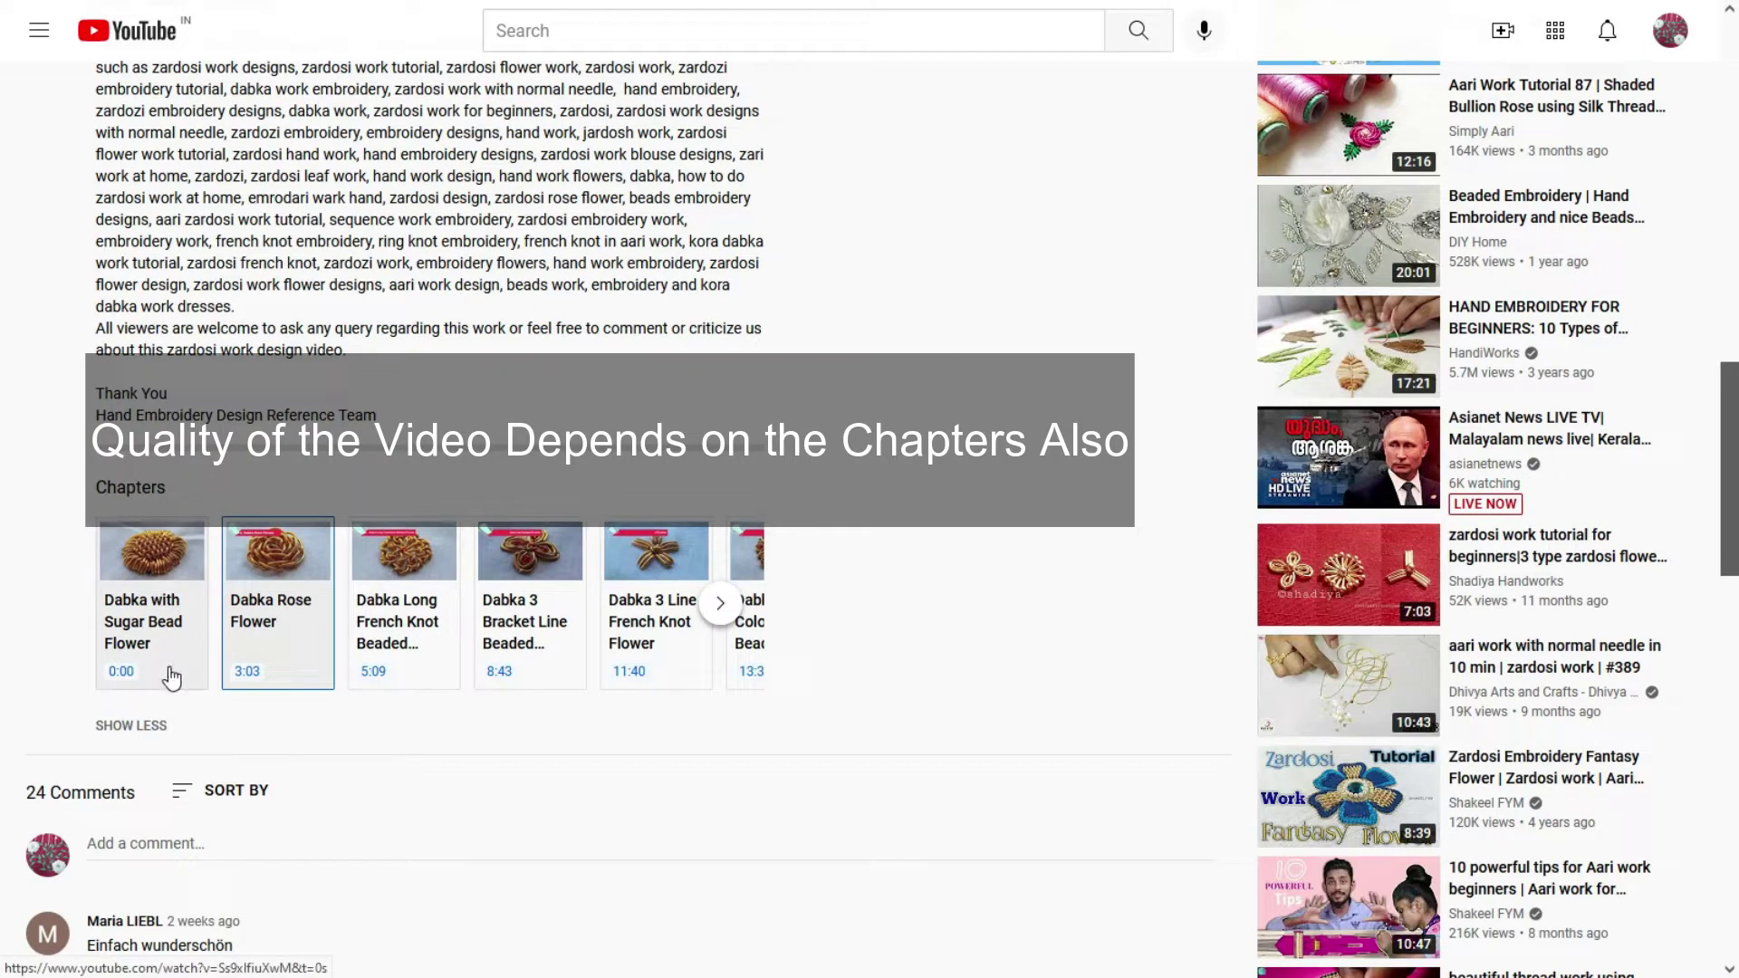
{"action": "left_click", "coordinate": [150, 563]}
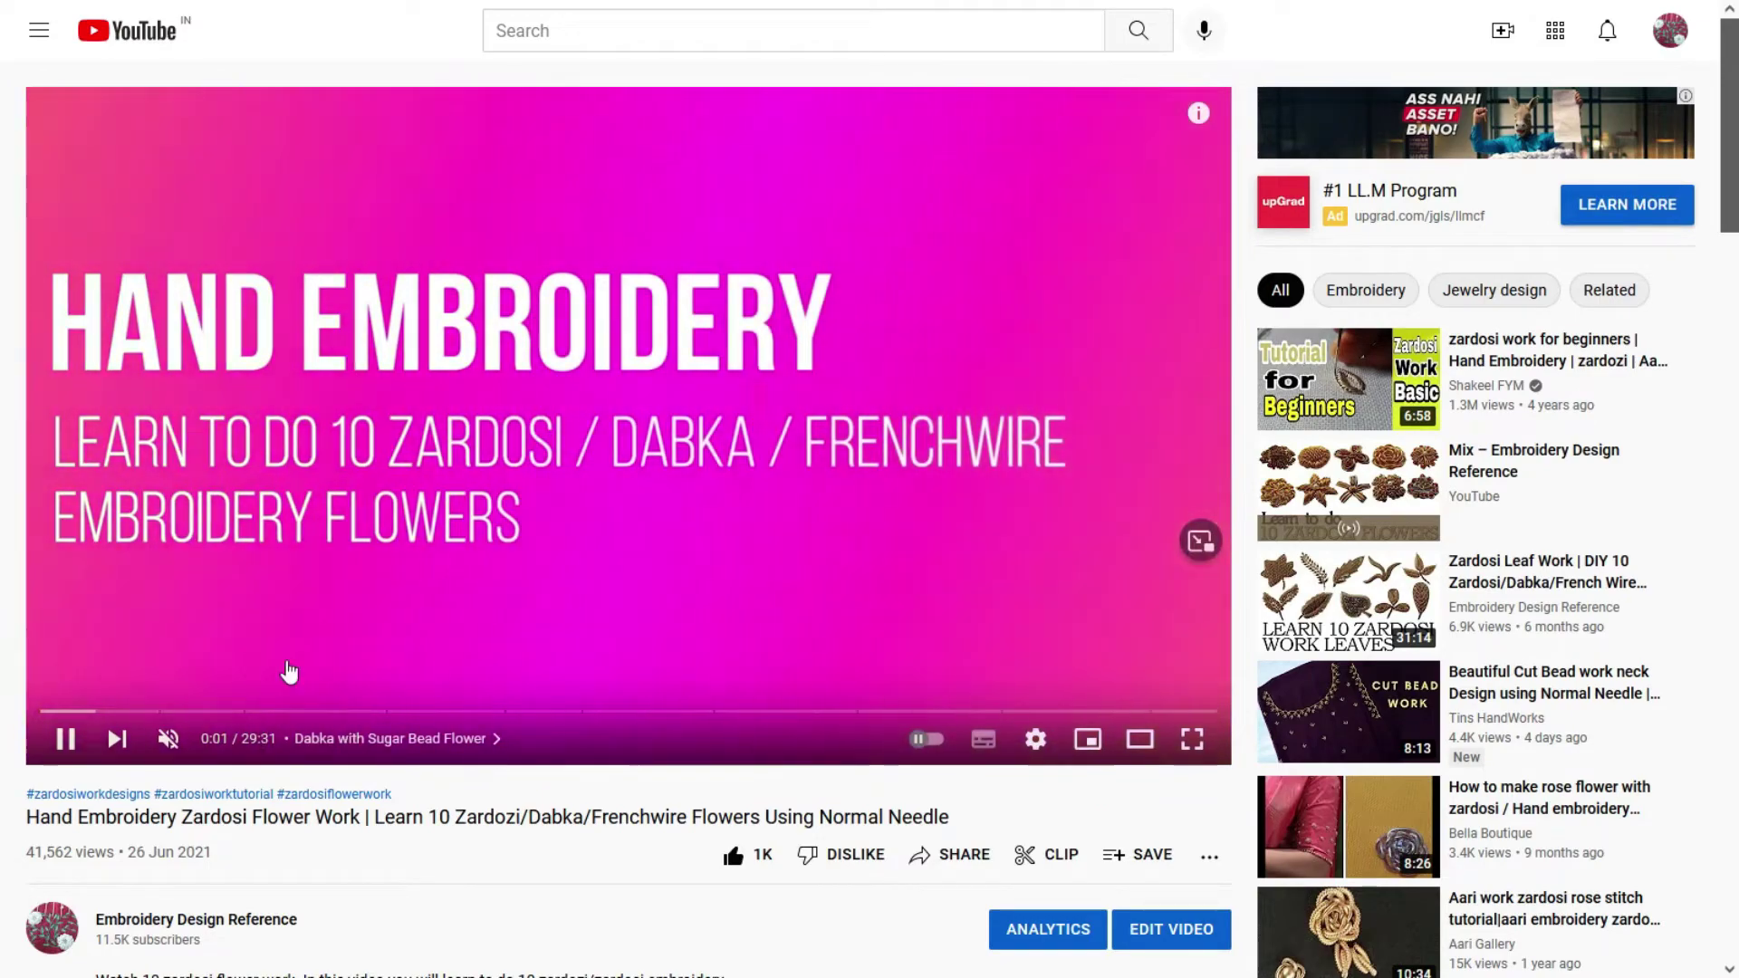
Step: Play the "Dabka Rose Flower" chapter and the "Dabka Long French Knot Beaded Flower" chapter from the description's chapter list
{"action": "scroll", "coordinate": [651, 723], "scroll_direction": "down", "scroll_amount": 8}
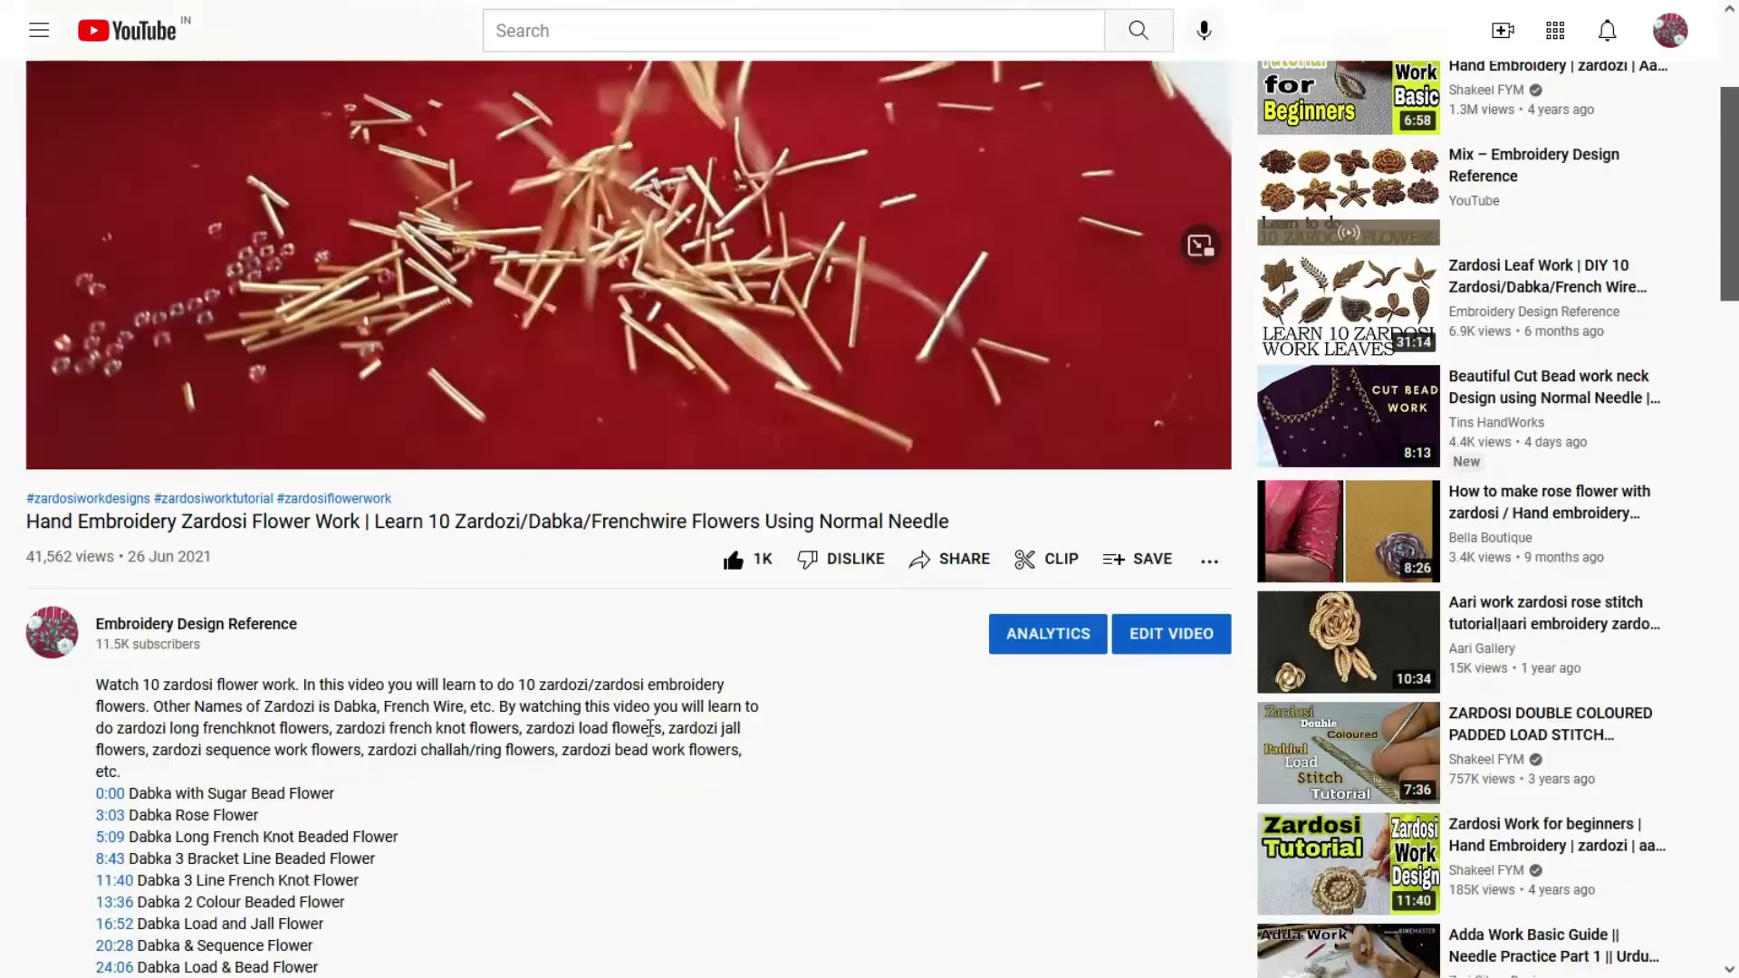
{"action": "scroll", "coordinate": [652, 723], "scroll_direction": "down", "scroll_amount": 10}
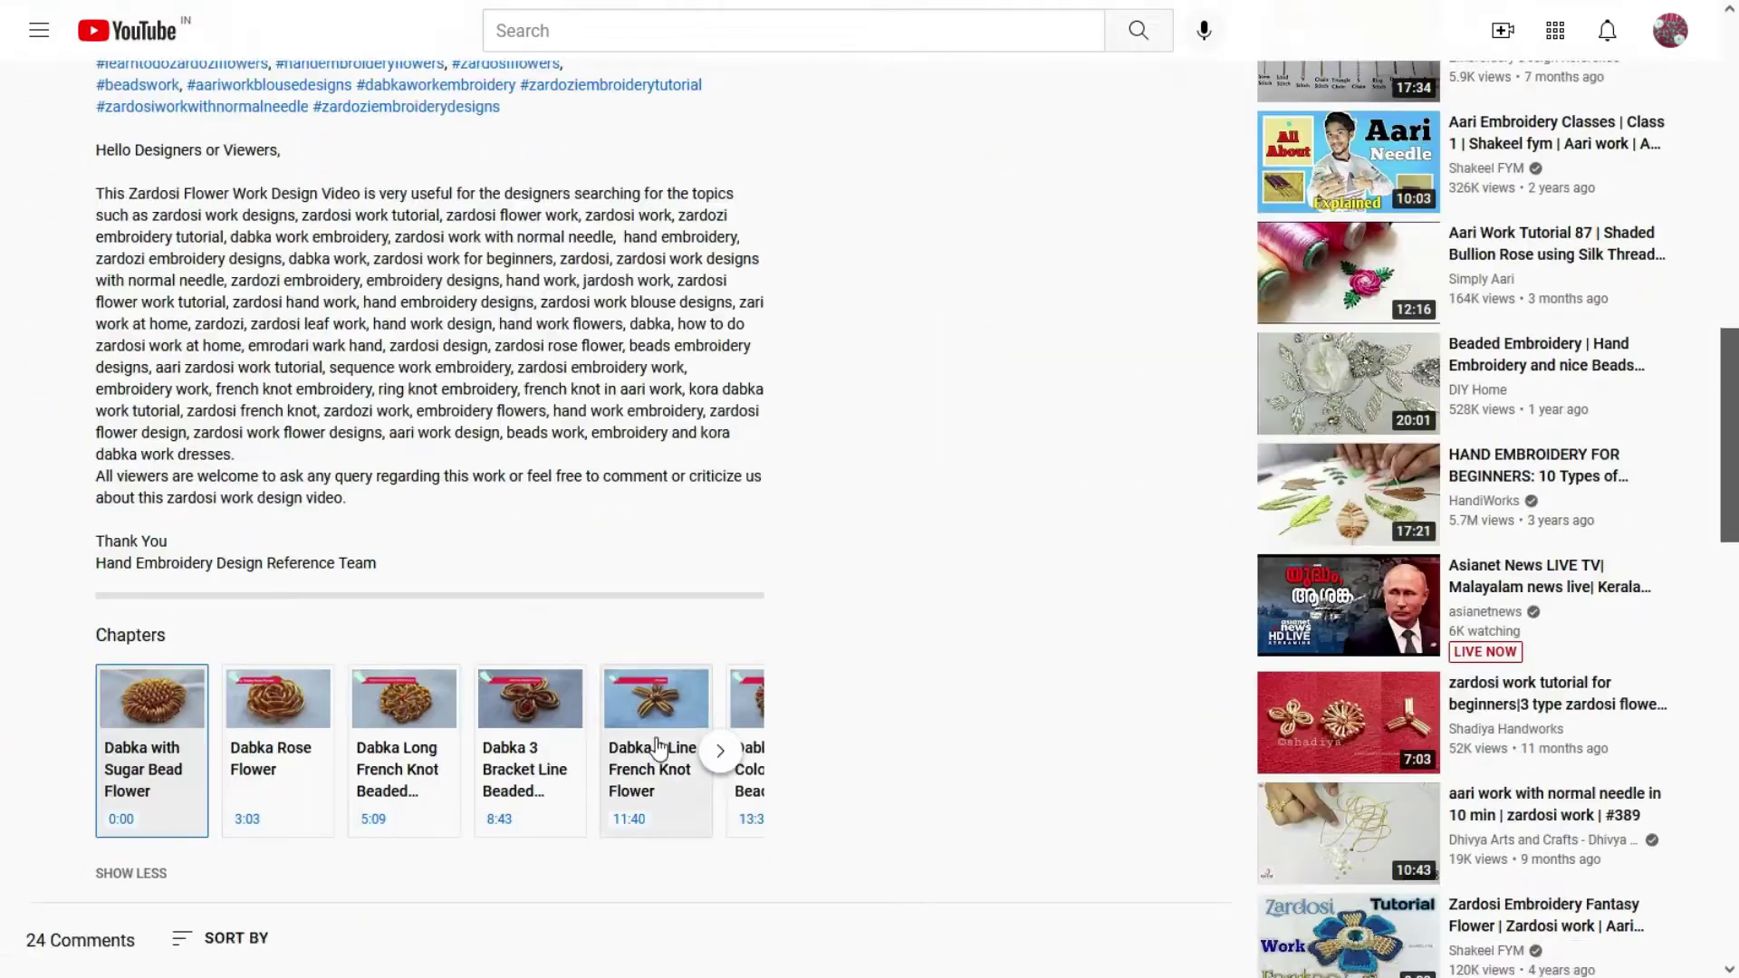
{"action": "left_click", "coordinate": [274, 467]}
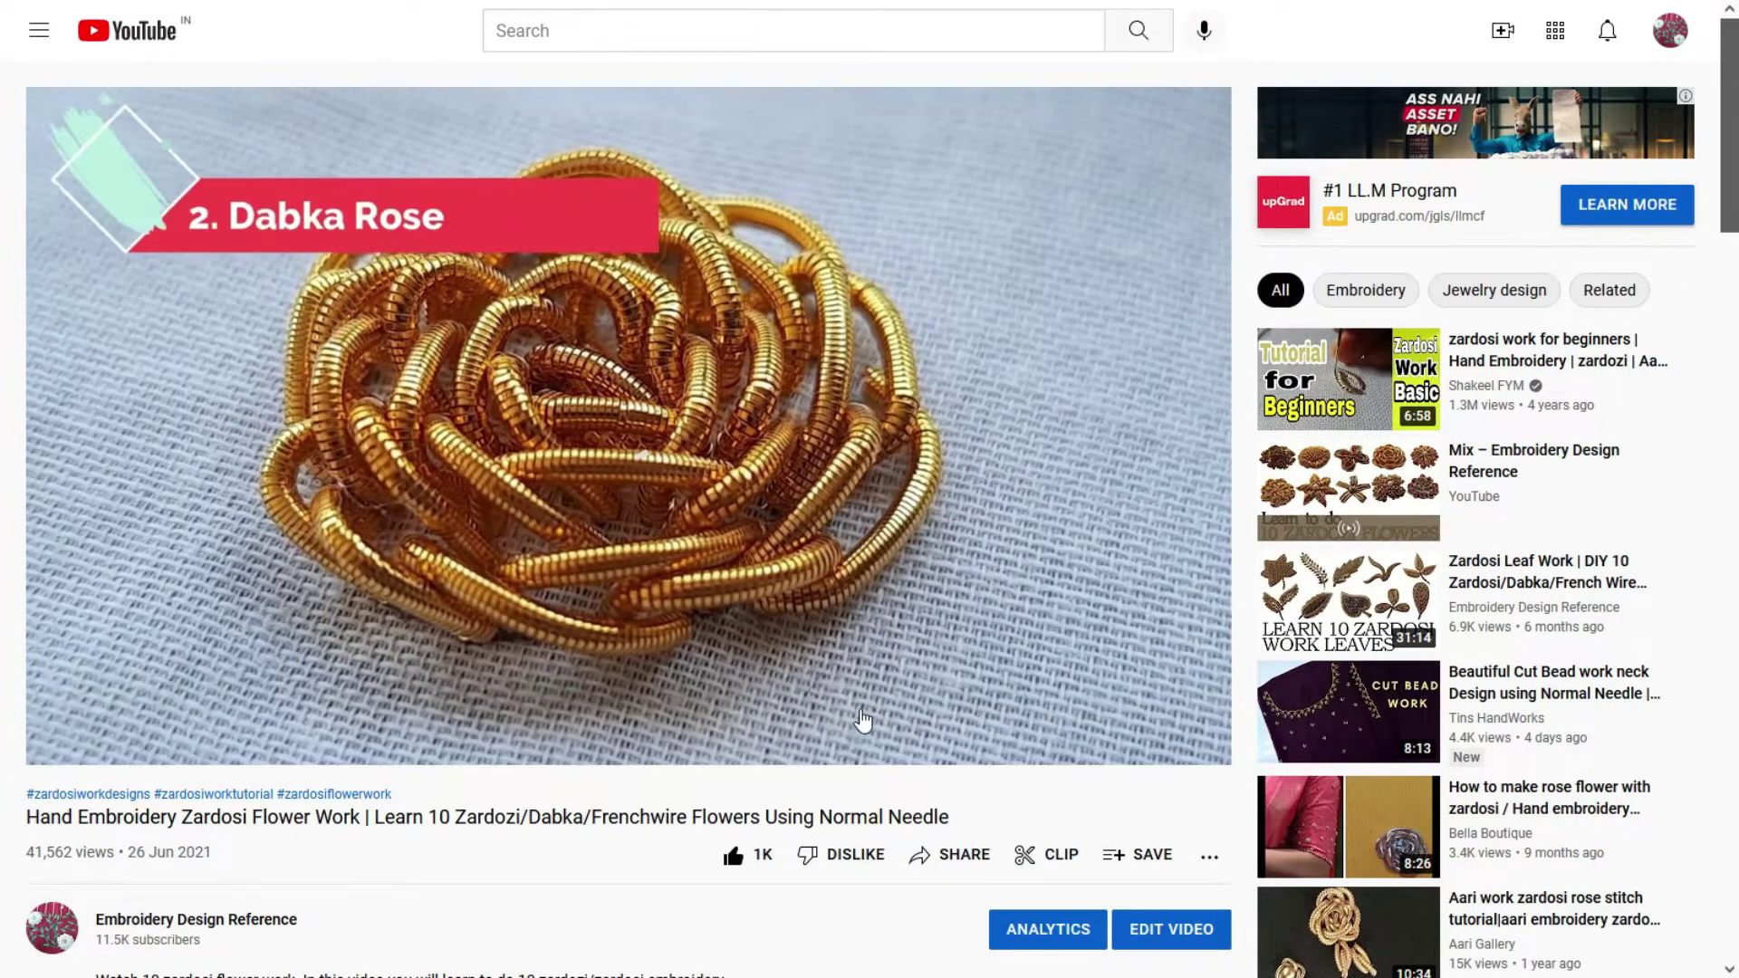
{"action": "scroll", "coordinate": [806, 667], "scroll_direction": "down", "scroll_amount": 9}
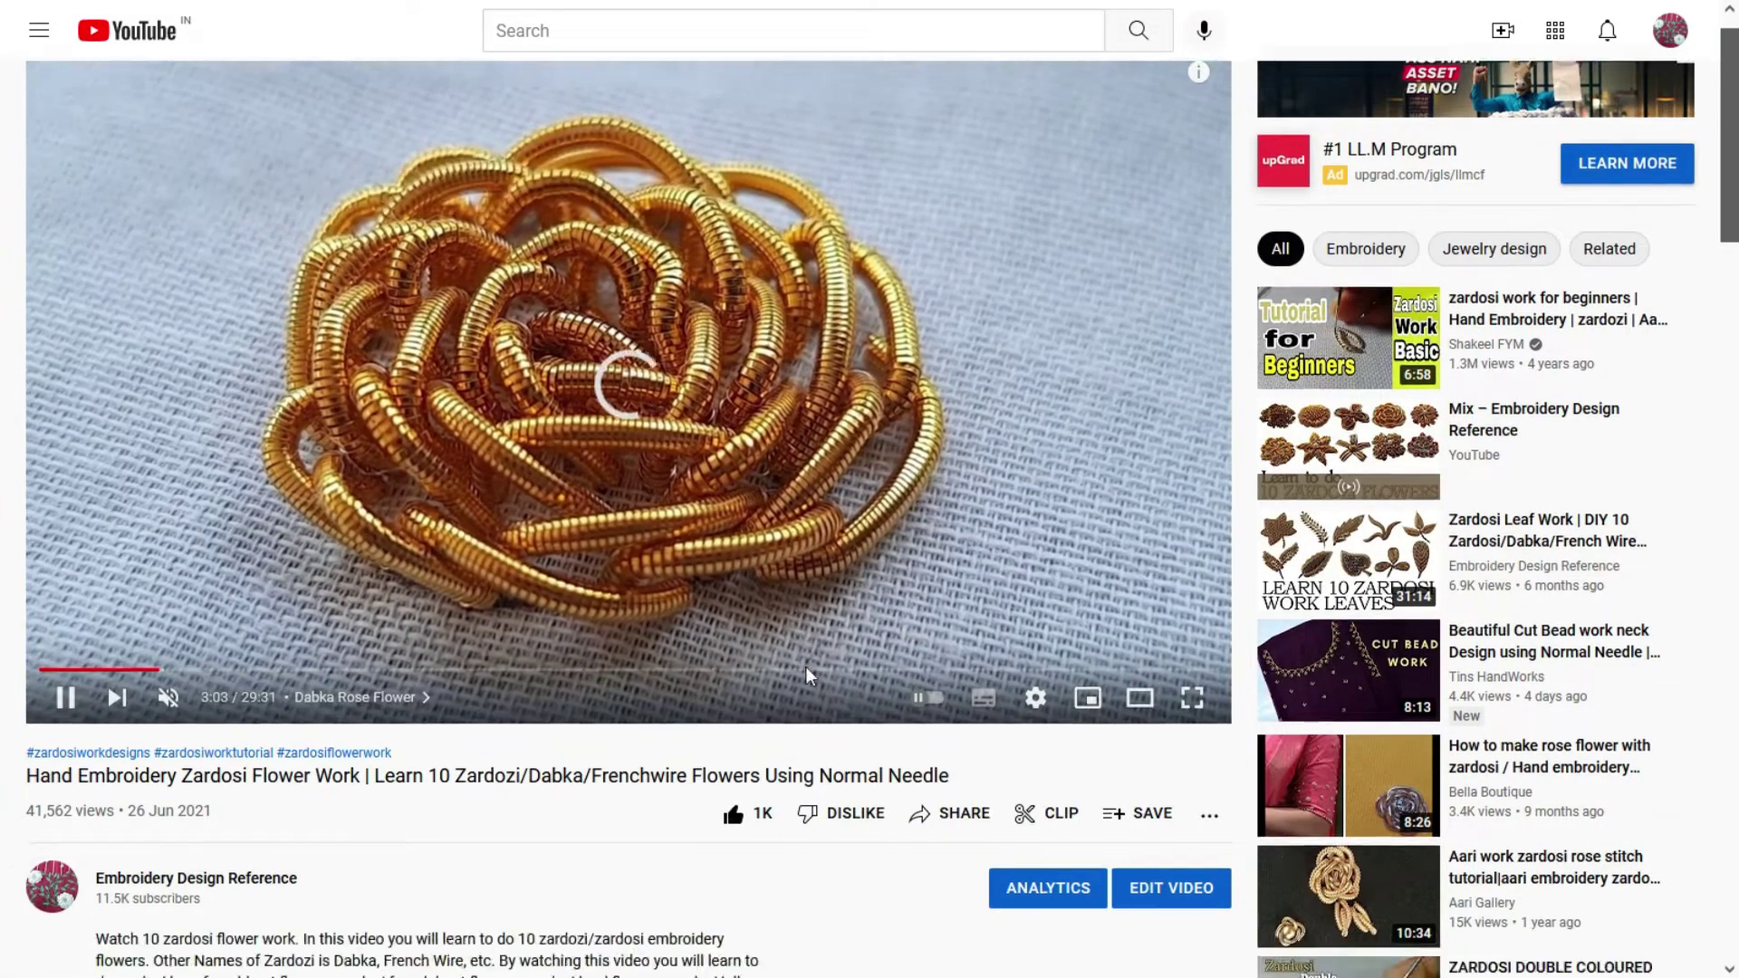
{"action": "scroll", "coordinate": [807, 671], "scroll_direction": "down", "scroll_amount": 10}
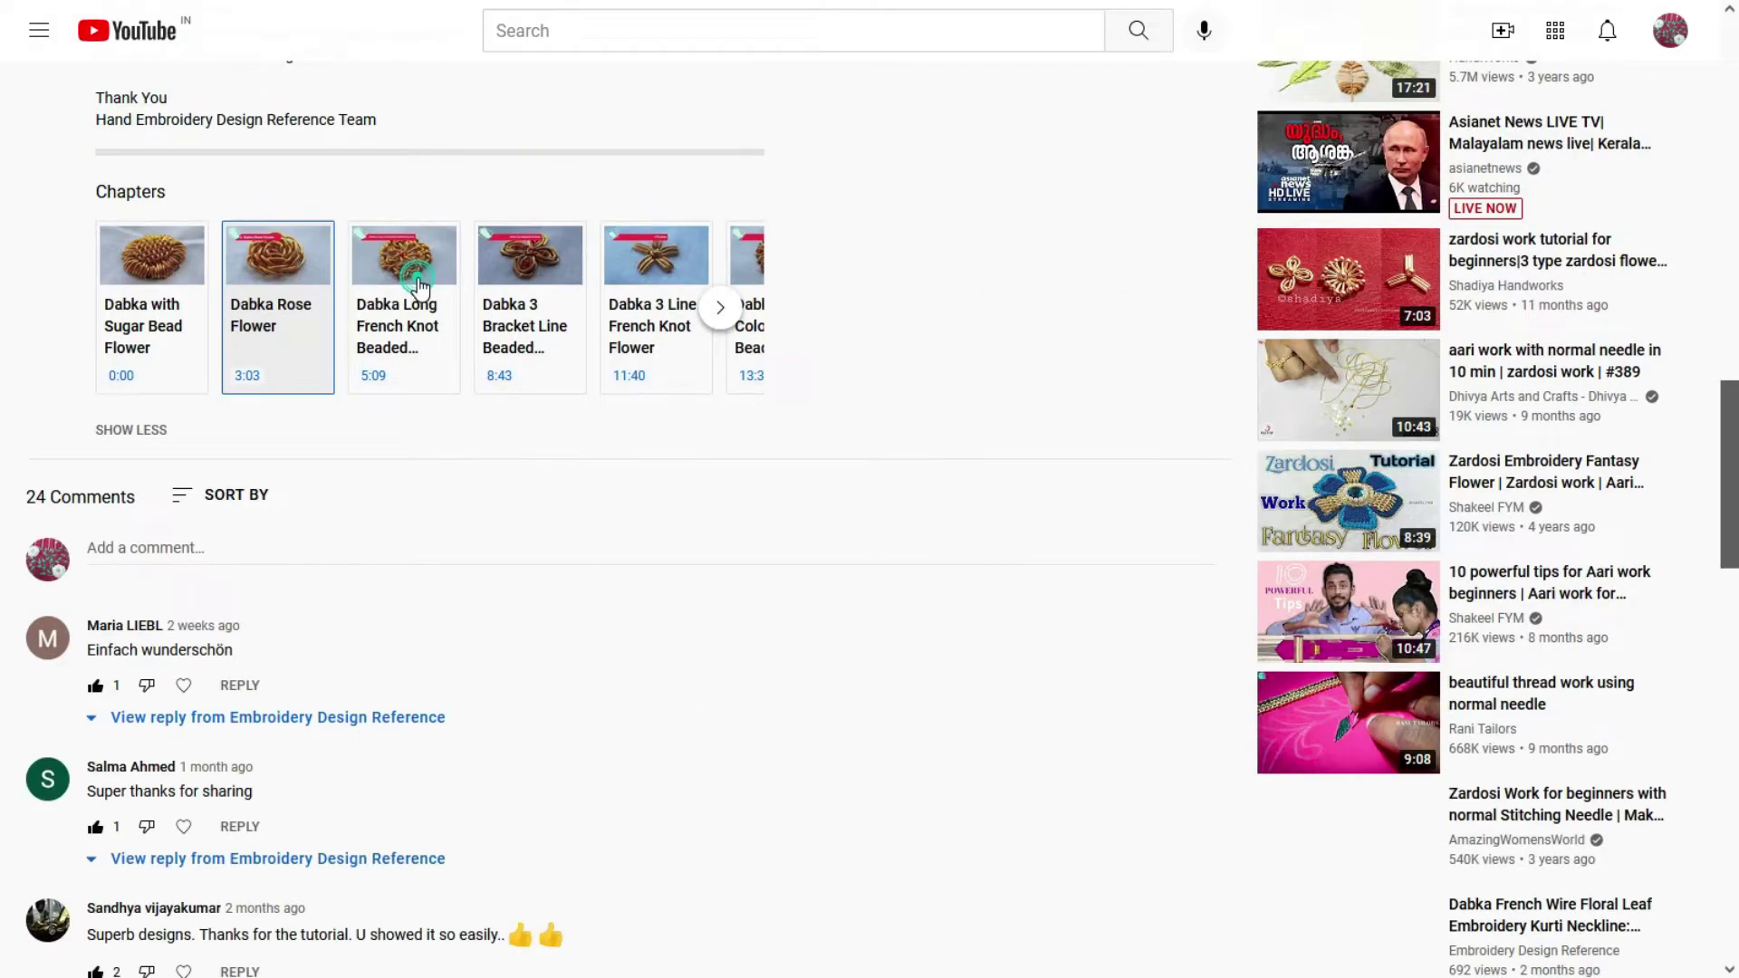
{"action": "left_click", "coordinate": [417, 277]}
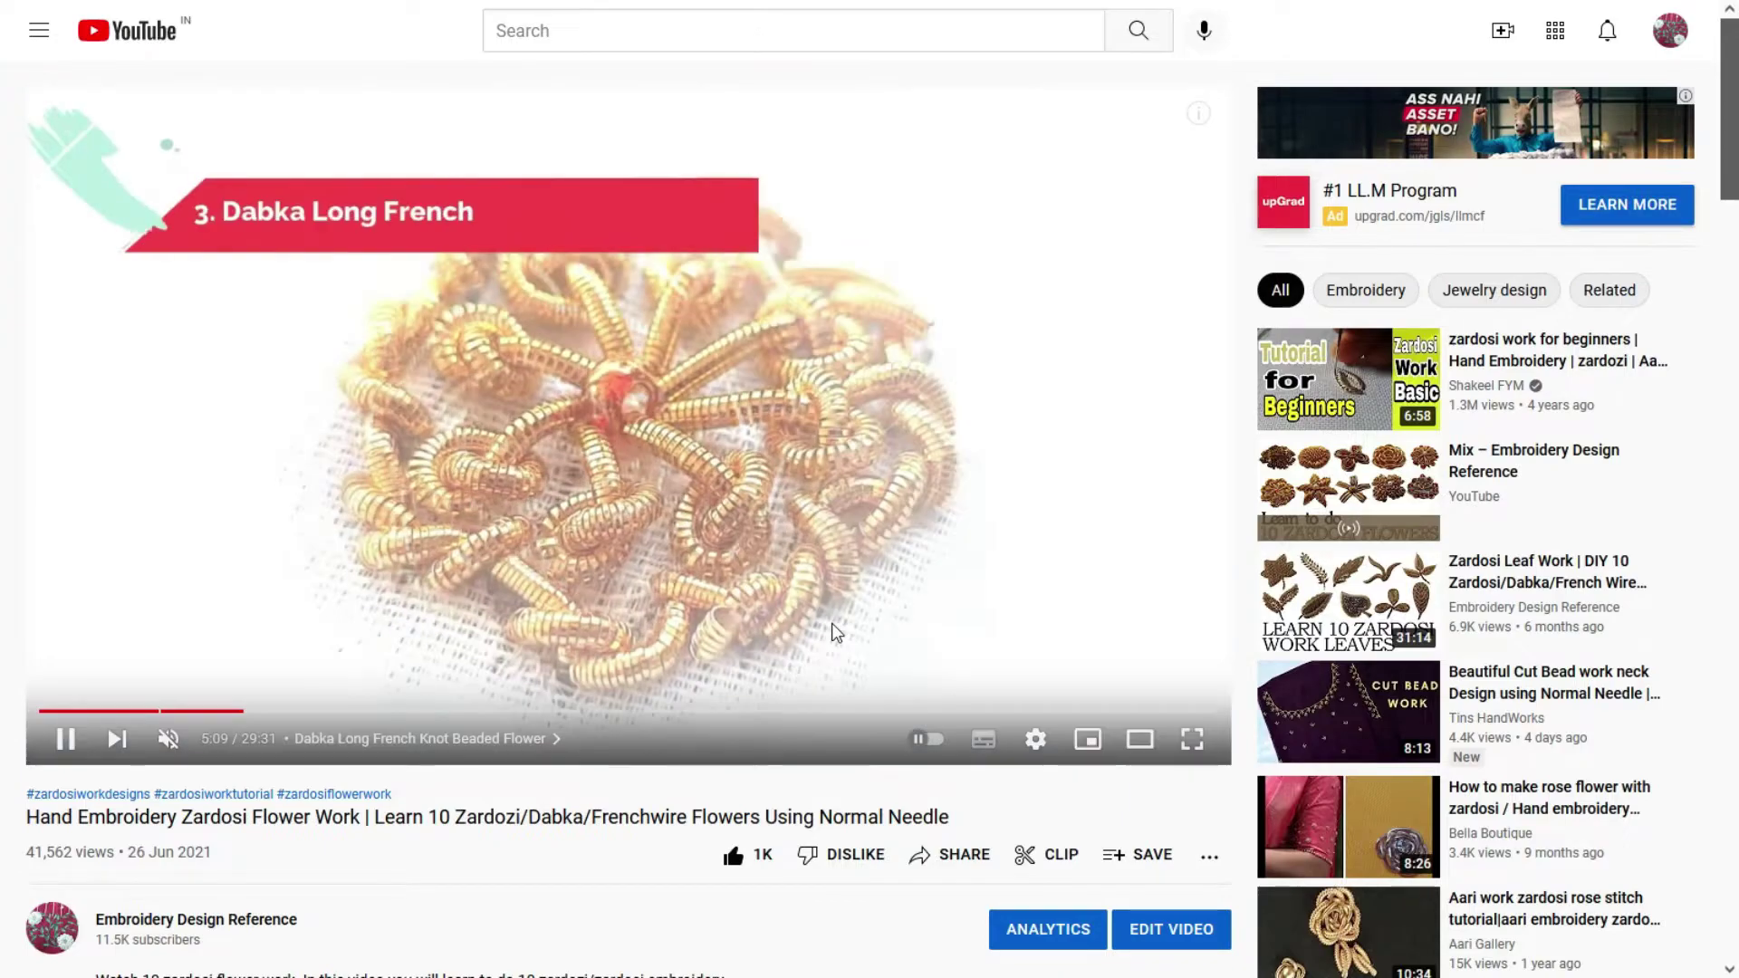
Step: Examine the remaining chapters through "Dabka Ring & Bead Flower" and the timestamps and hashtags in the video description
{"action": "scroll", "coordinate": [831, 623], "scroll_direction": "down", "scroll_amount": 6}
{"action": "scroll", "coordinate": [831, 624], "scroll_direction": "up", "scroll_amount": 6}
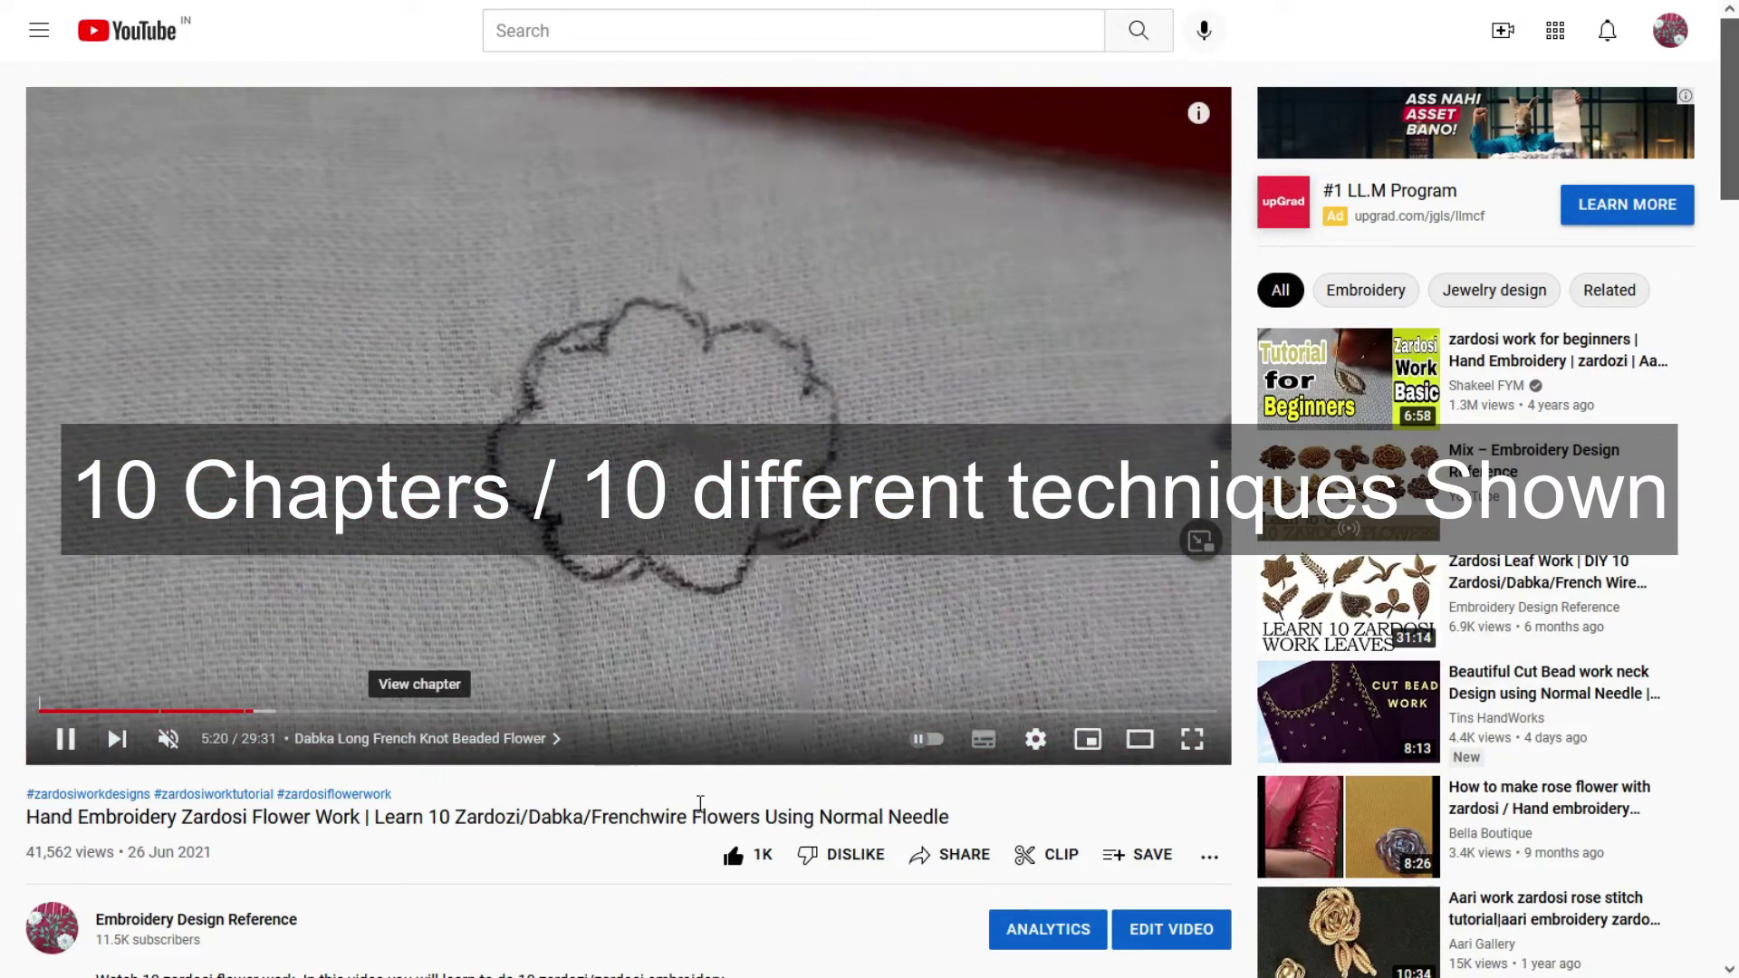
{"action": "scroll", "coordinate": [848, 739], "scroll_direction": "down", "scroll_amount": 3}
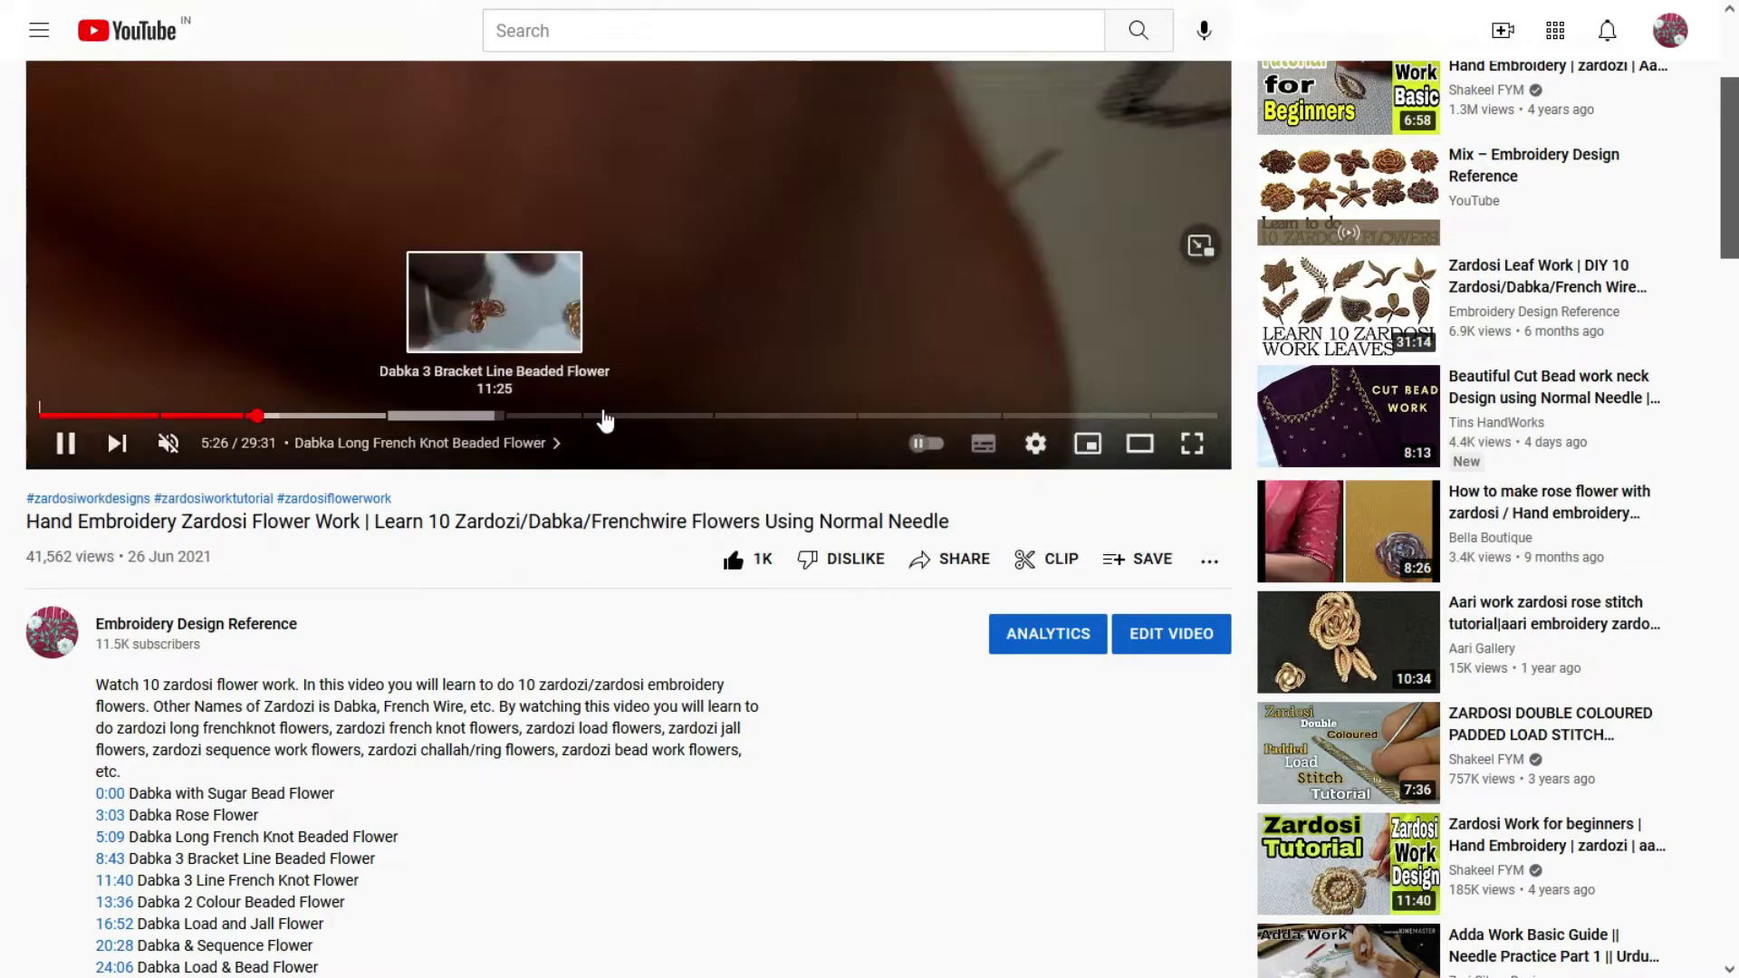
{"action": "scroll", "coordinate": [688, 589], "scroll_direction": "down", "scroll_amount": 10}
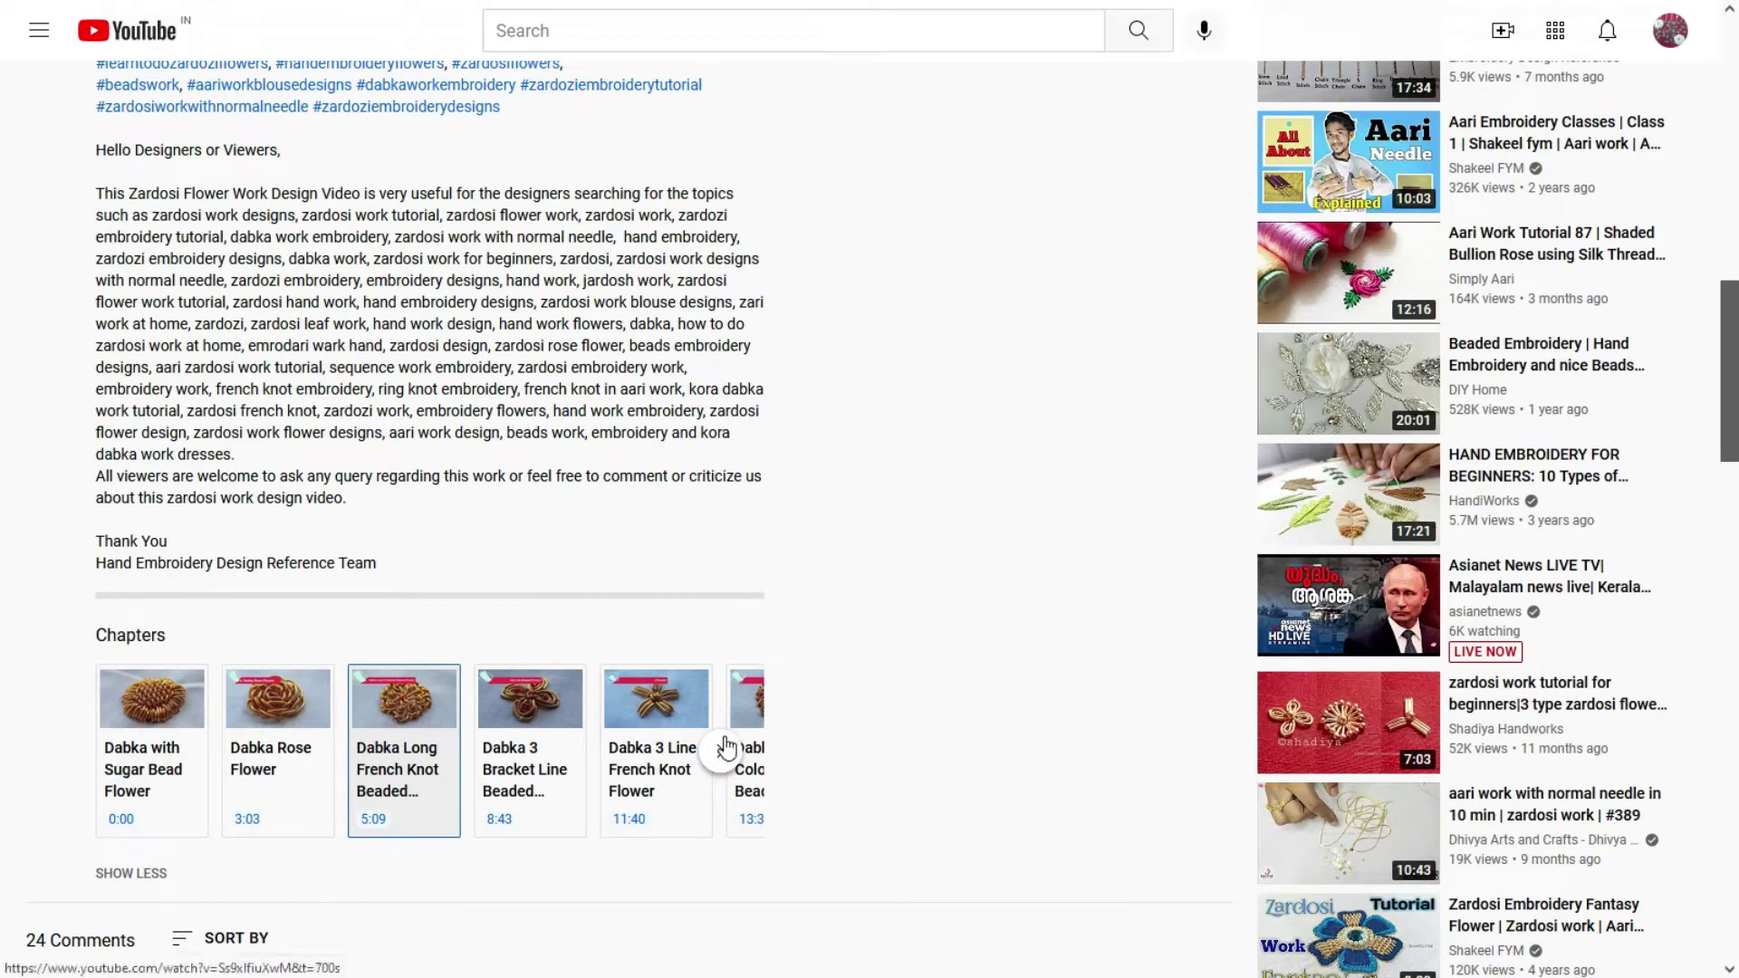
{"action": "left_click", "coordinate": [725, 768]}
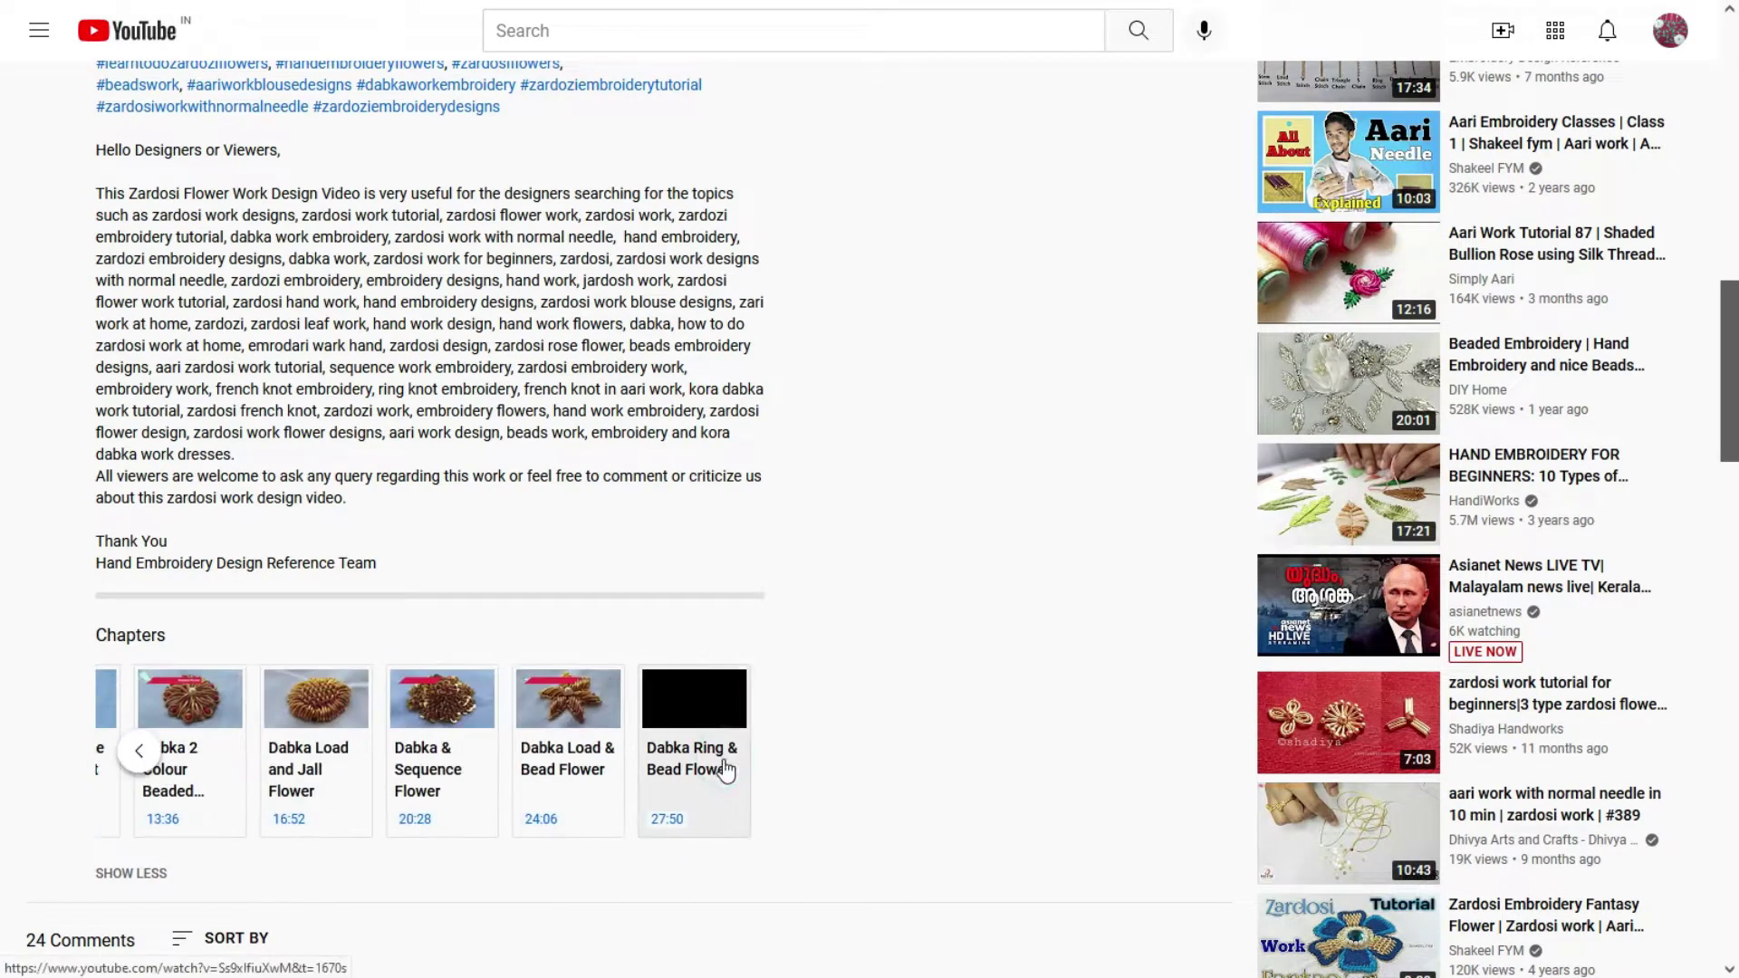
{"action": "left_click", "coordinate": [143, 752]}
{"action": "scroll", "coordinate": [317, 614], "scroll_direction": "up", "scroll_amount": 5}
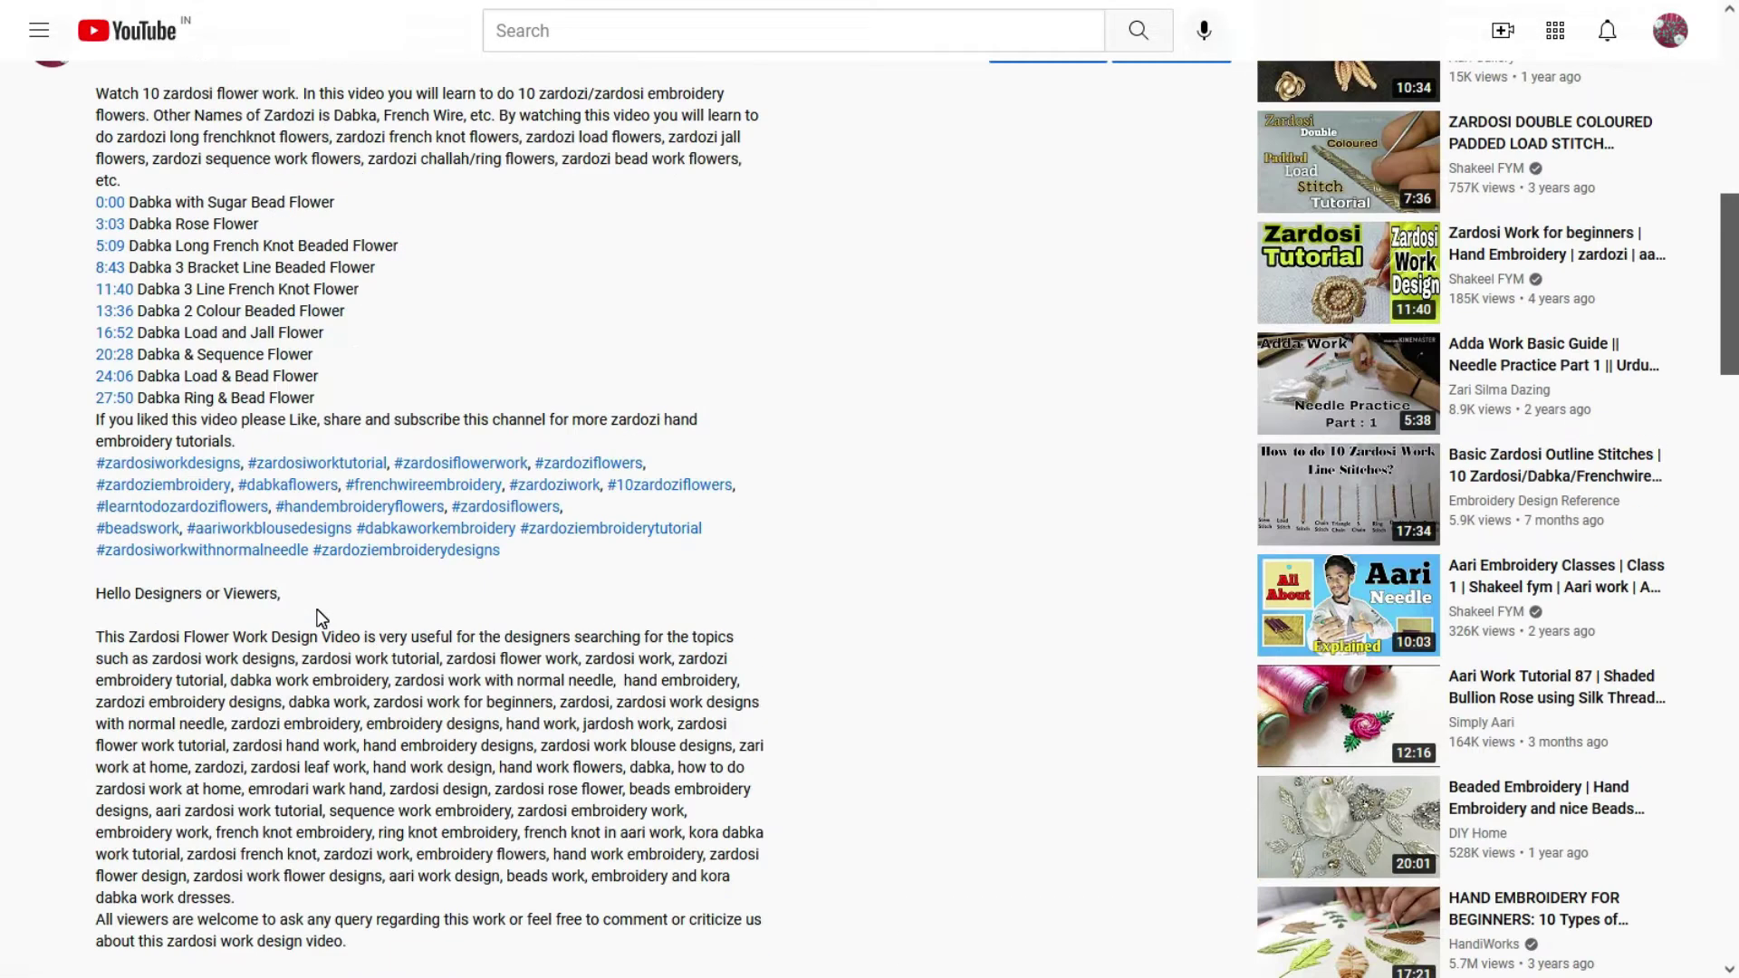
{"action": "scroll", "coordinate": [317, 619], "scroll_direction": "up", "scroll_amount": 5}
{"action": "scroll", "coordinate": [602, 617], "scroll_direction": "up", "scroll_amount": 5}
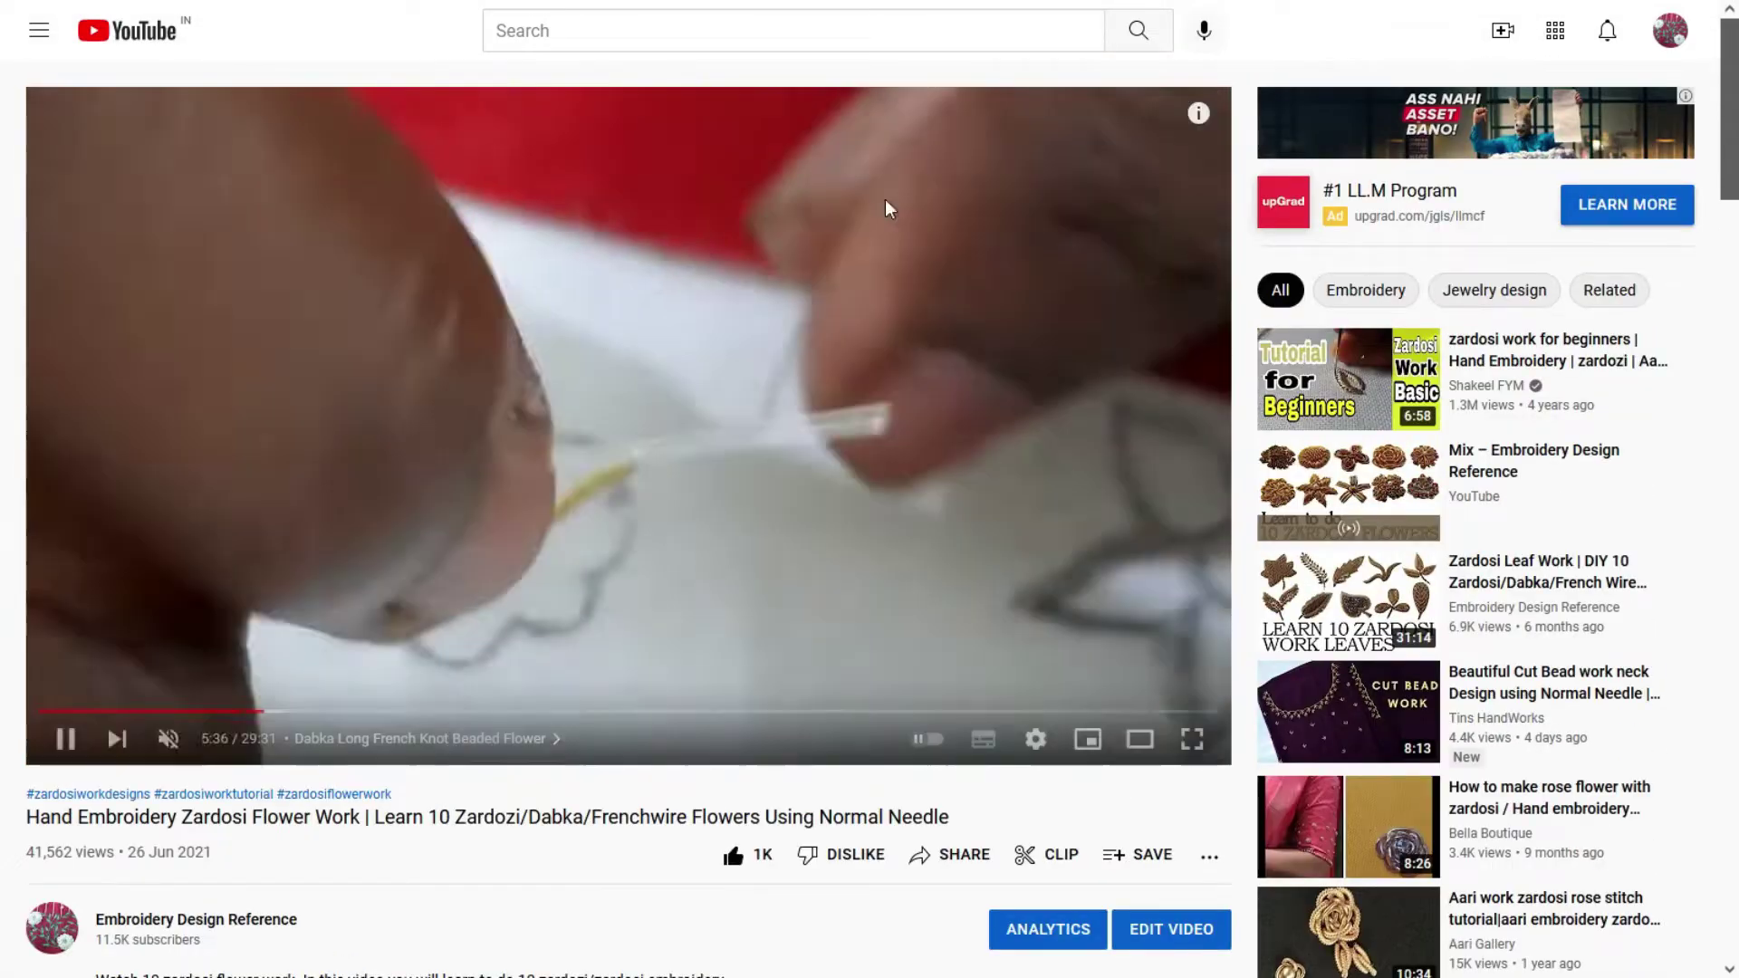
Step: Close the video's watch page and open its Video details in YouTube Studio
{"action": "key", "text": "F11"}
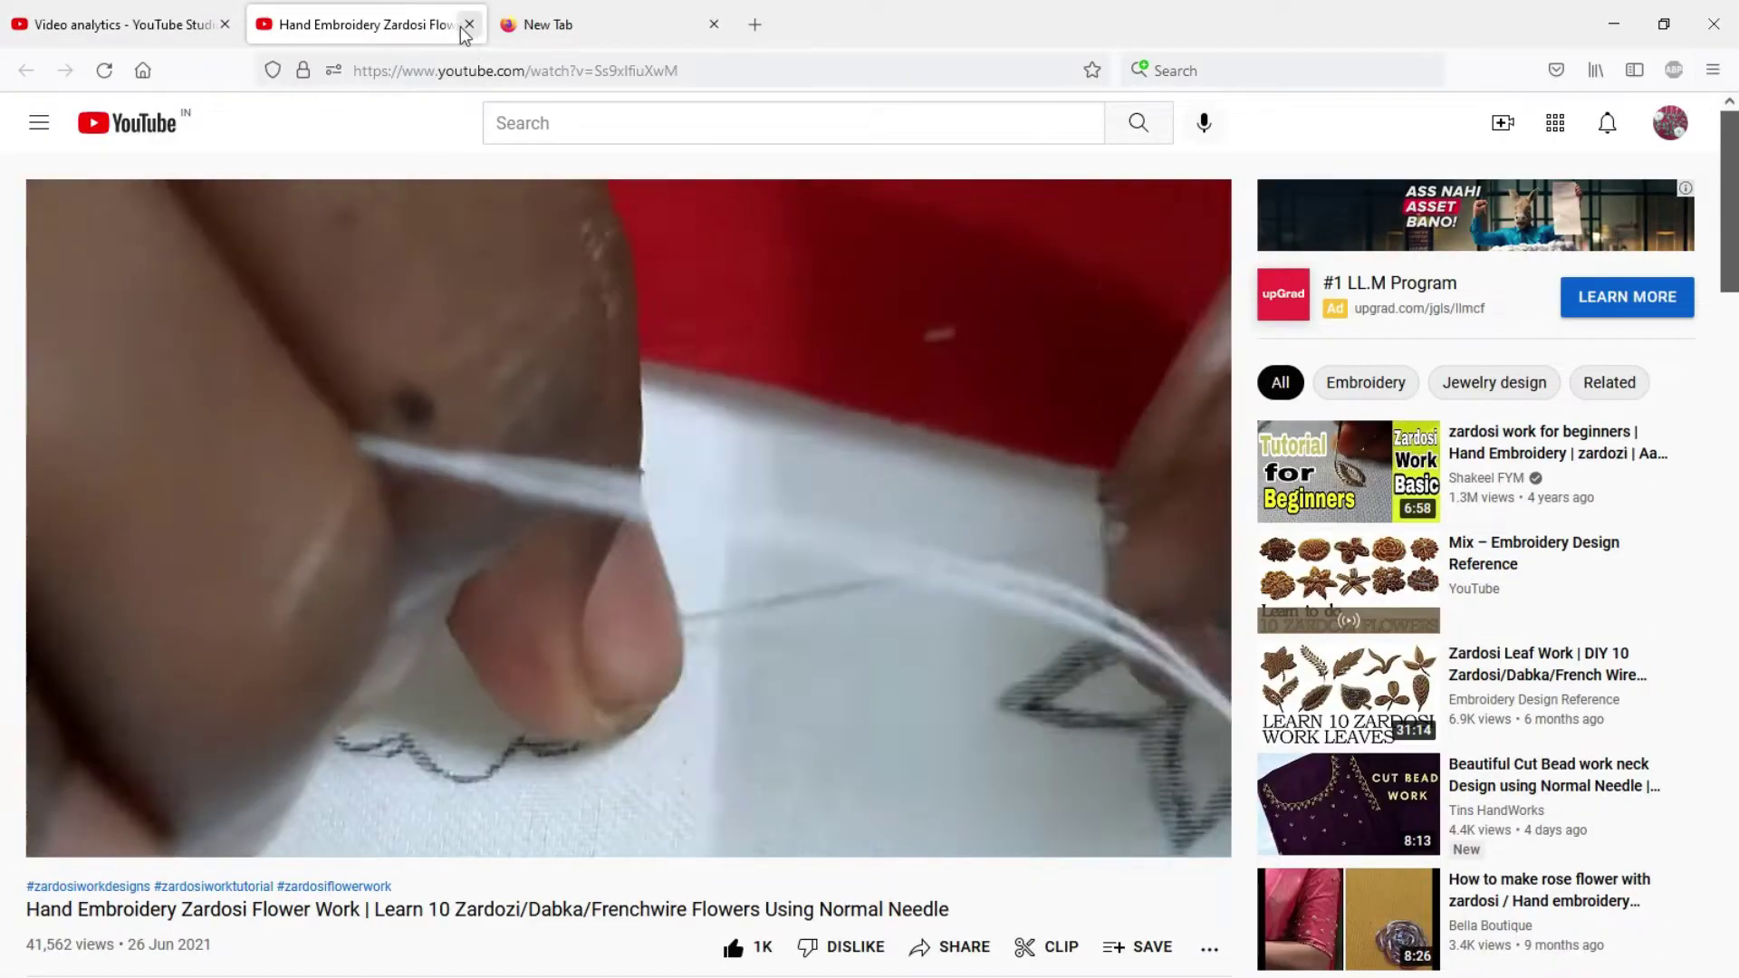
{"action": "left_click", "coordinate": [468, 25]}
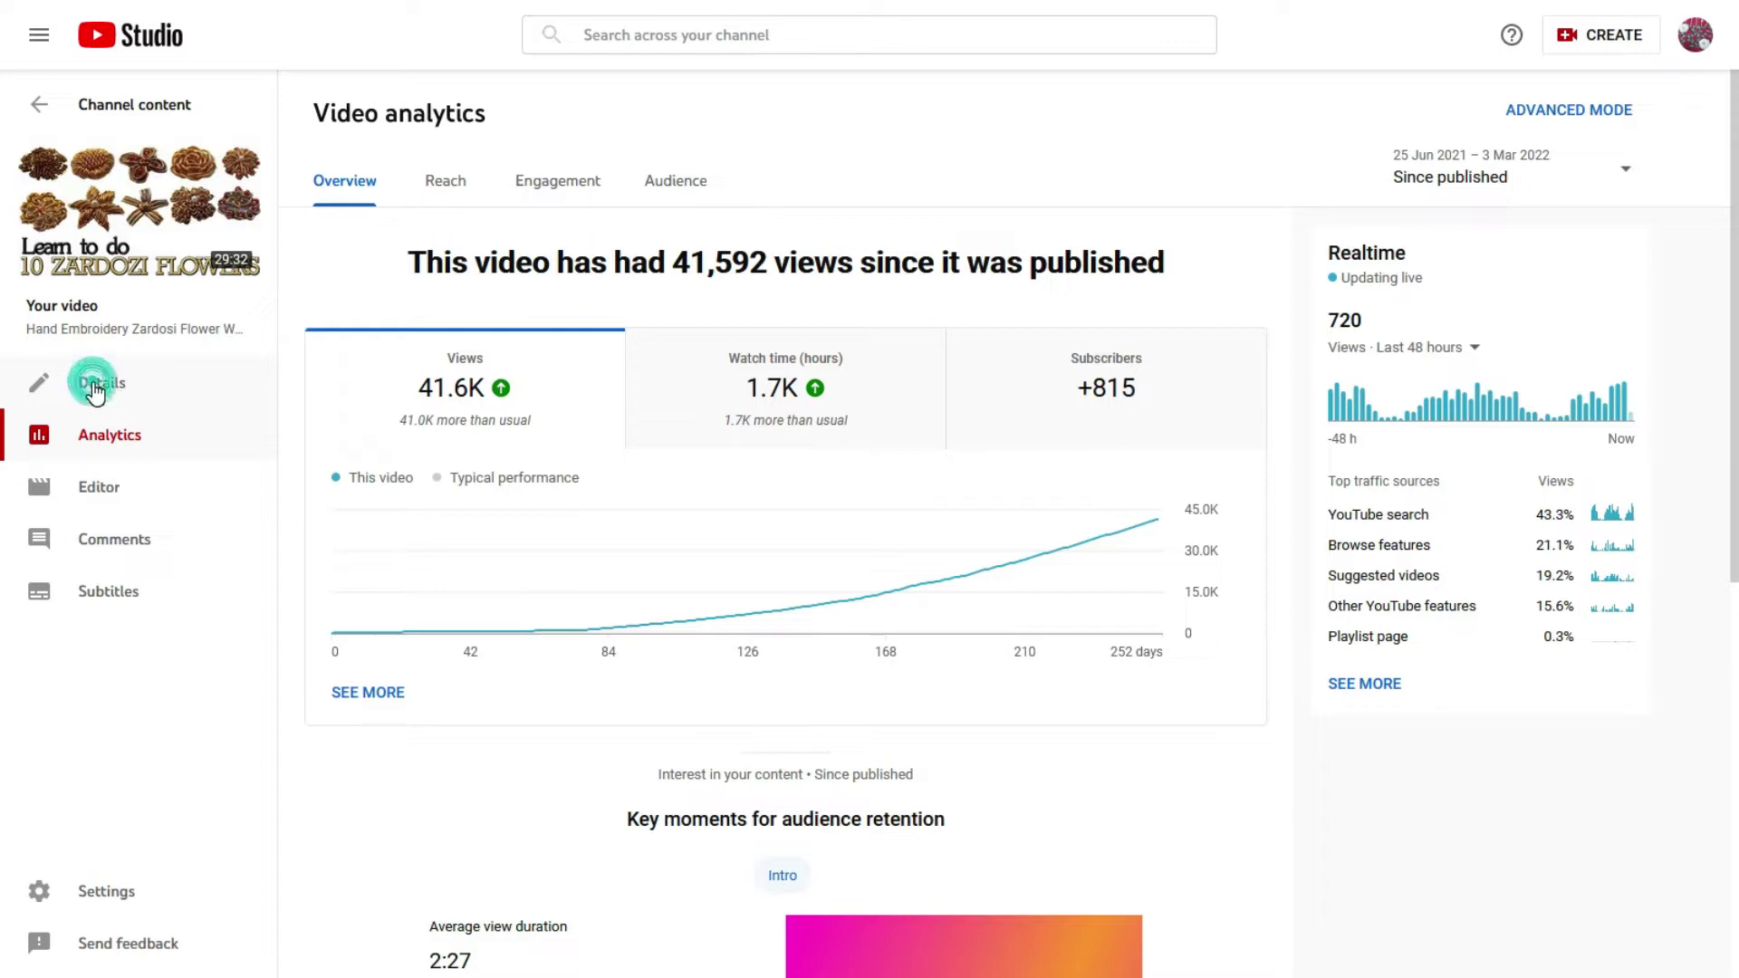
{"action": "left_click", "coordinate": [134, 386]}
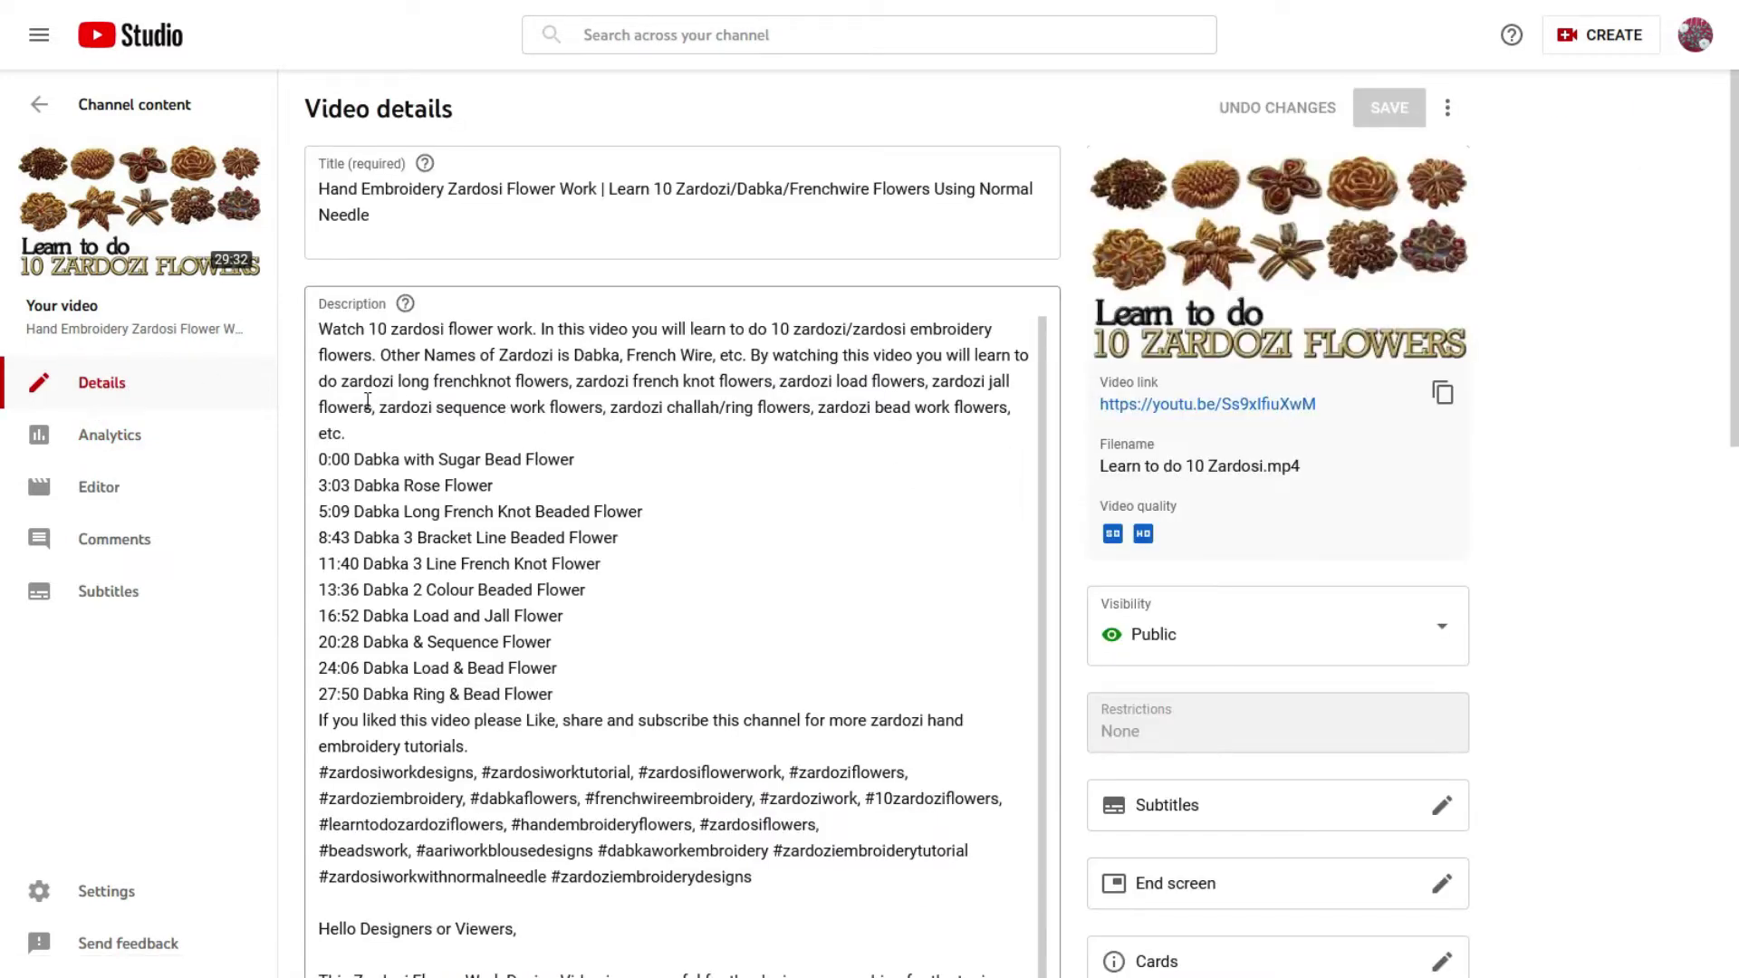
Step: Highlight the whole video title, then only its keywords "Zardozi/Dabka/Frenchwire Flowers"
{"action": "left_click_drag", "start_coordinate": [364, 209], "coordinate": [301, 187]}
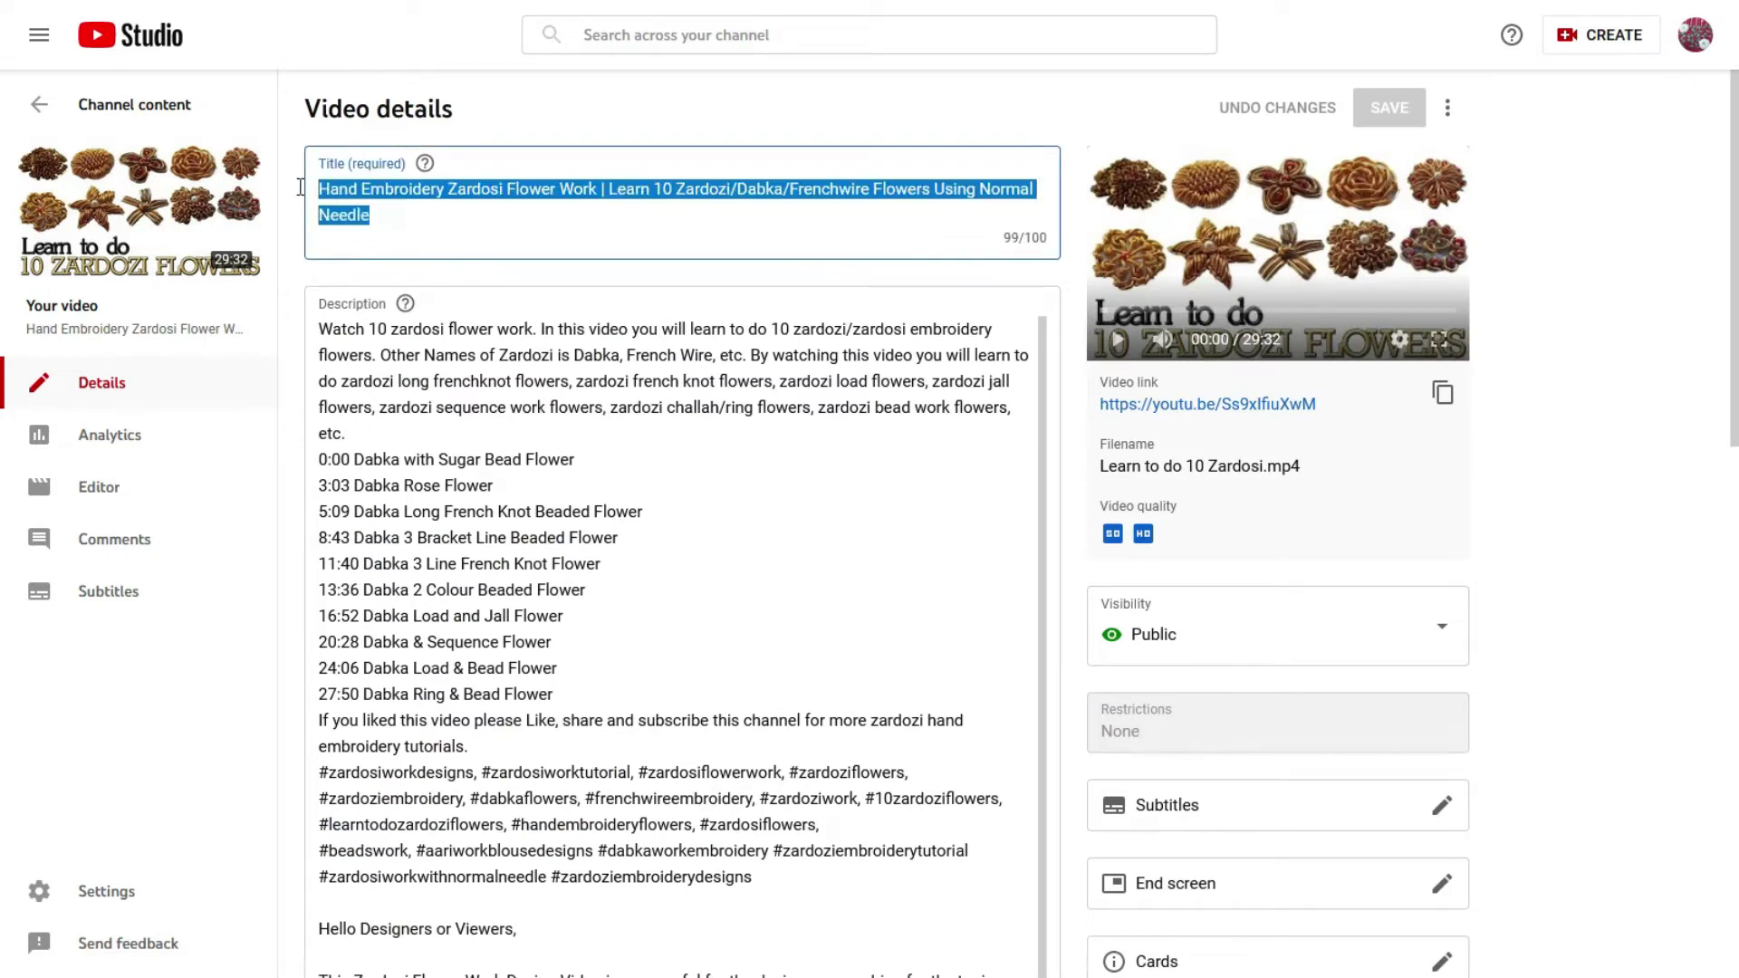
{"action": "left_click", "coordinate": [486, 225]}
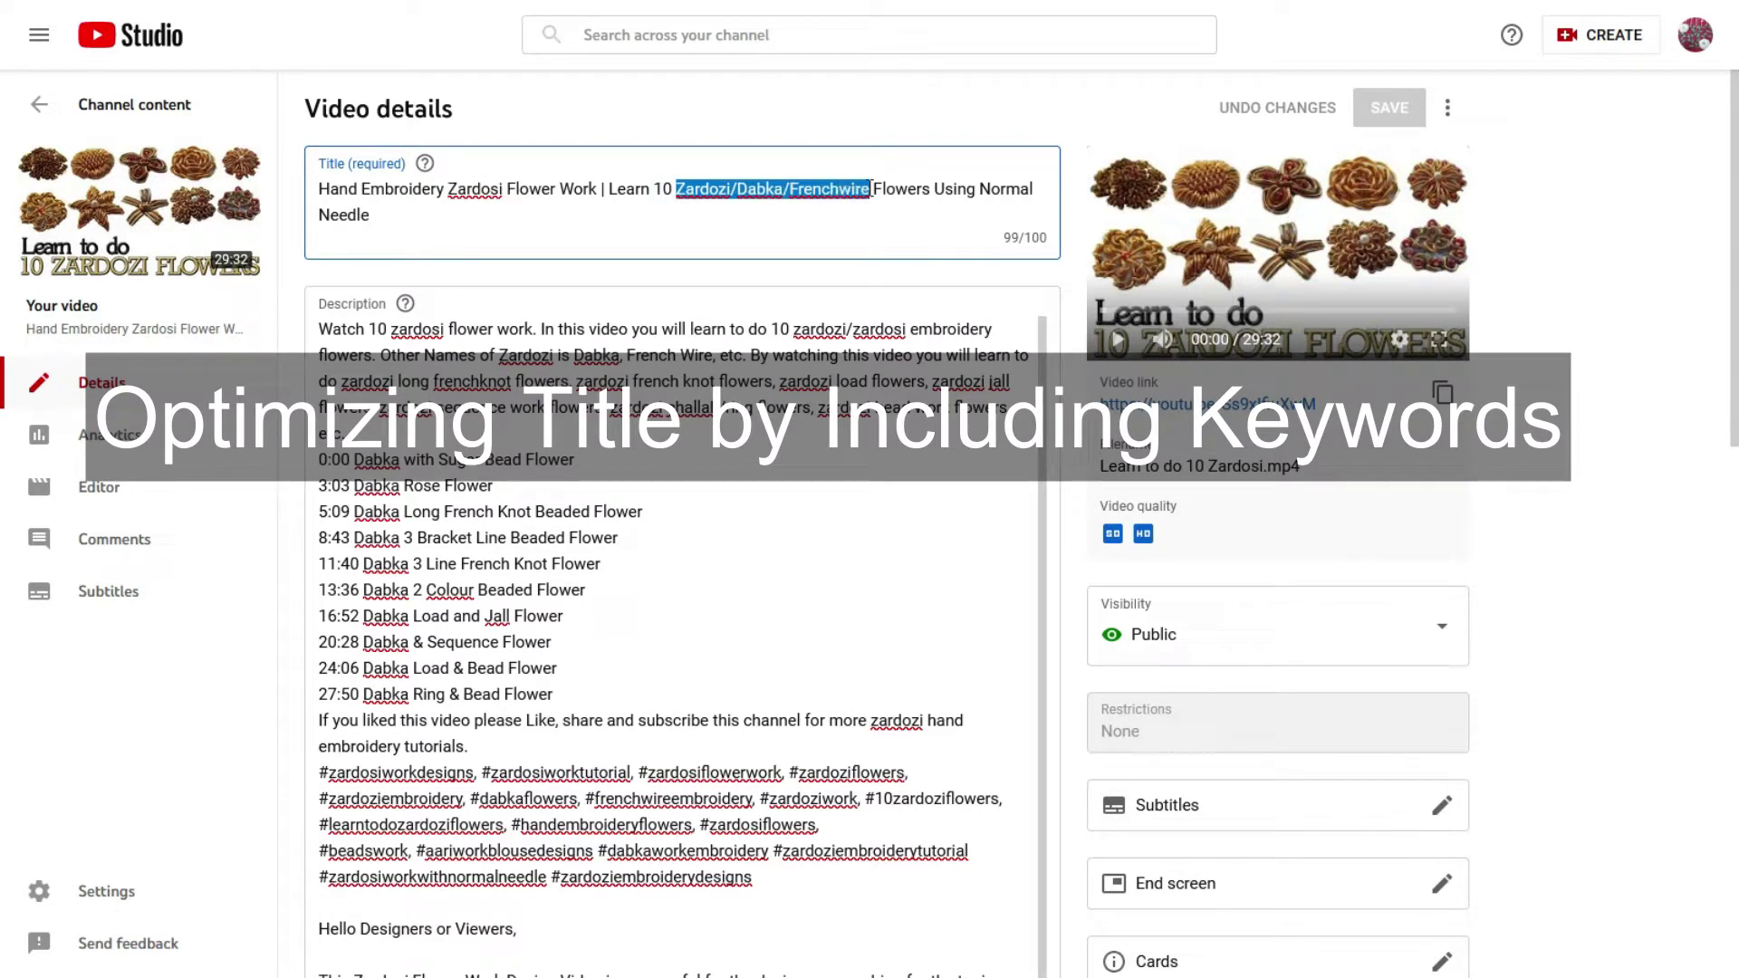
{"action": "left_click_drag", "start_coordinate": [885, 188], "coordinate": [931, 188]}
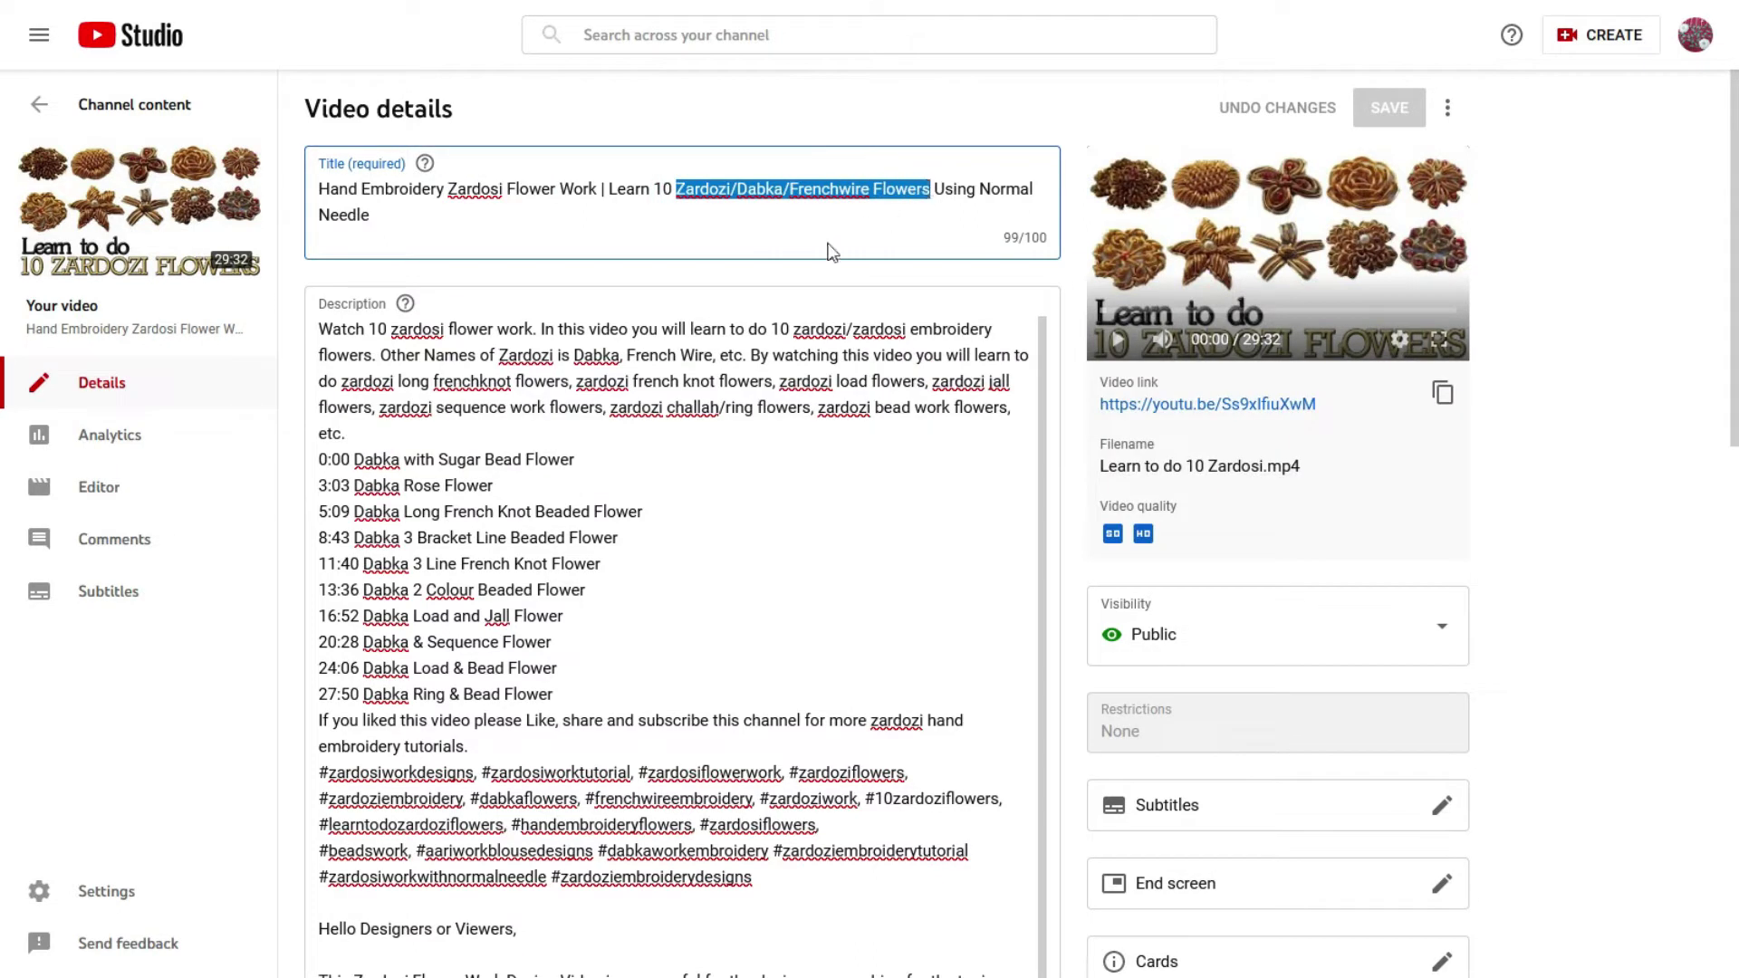
Step: Highlight the timestamped chapter lines in the description, down to "27:50 Dabka Ring & Bead Flower", and clear the selection
{"action": "left_click", "coordinate": [480, 358]}
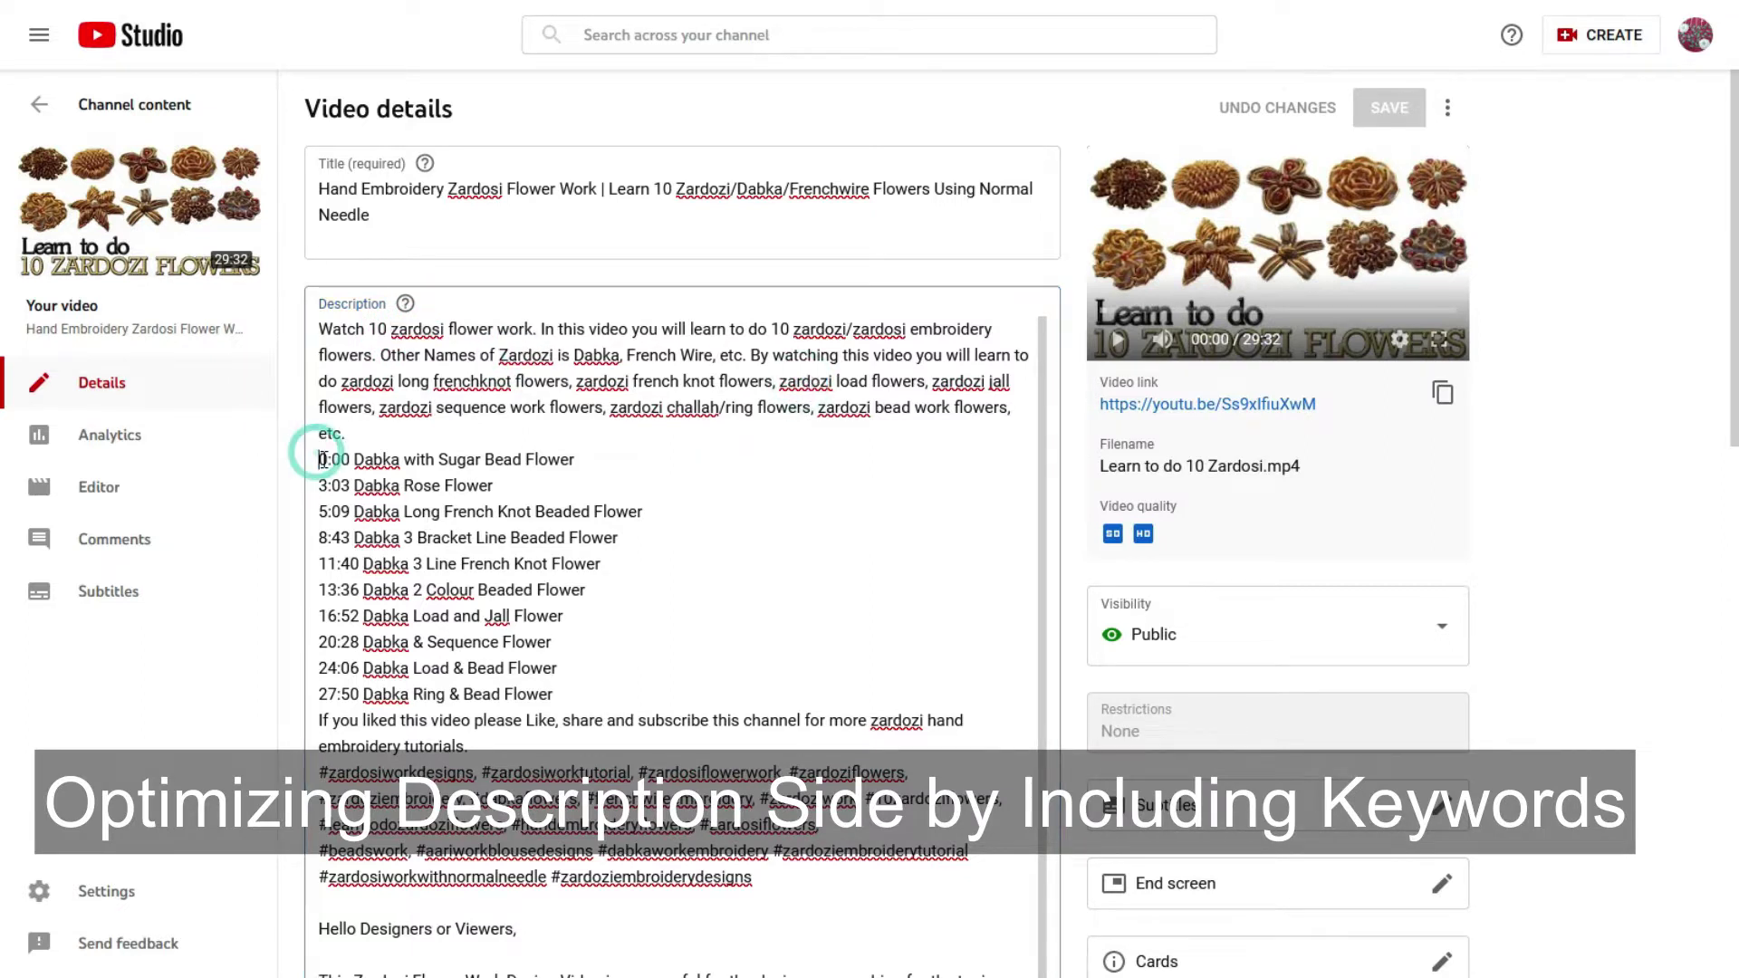
{"action": "mouse_move", "coordinate": [322, 459]}
{"action": "left_mouse_down"}
{"action": "mouse_move", "coordinate": [598, 514]}
{"action": "mouse_move", "coordinate": [582, 680]}
{"action": "mouse_move", "coordinate": [399, 641]}
{"action": "mouse_move", "coordinate": [289, 485]}
{"action": "left_mouse_up"}
{"action": "left_click", "coordinate": [584, 686]}
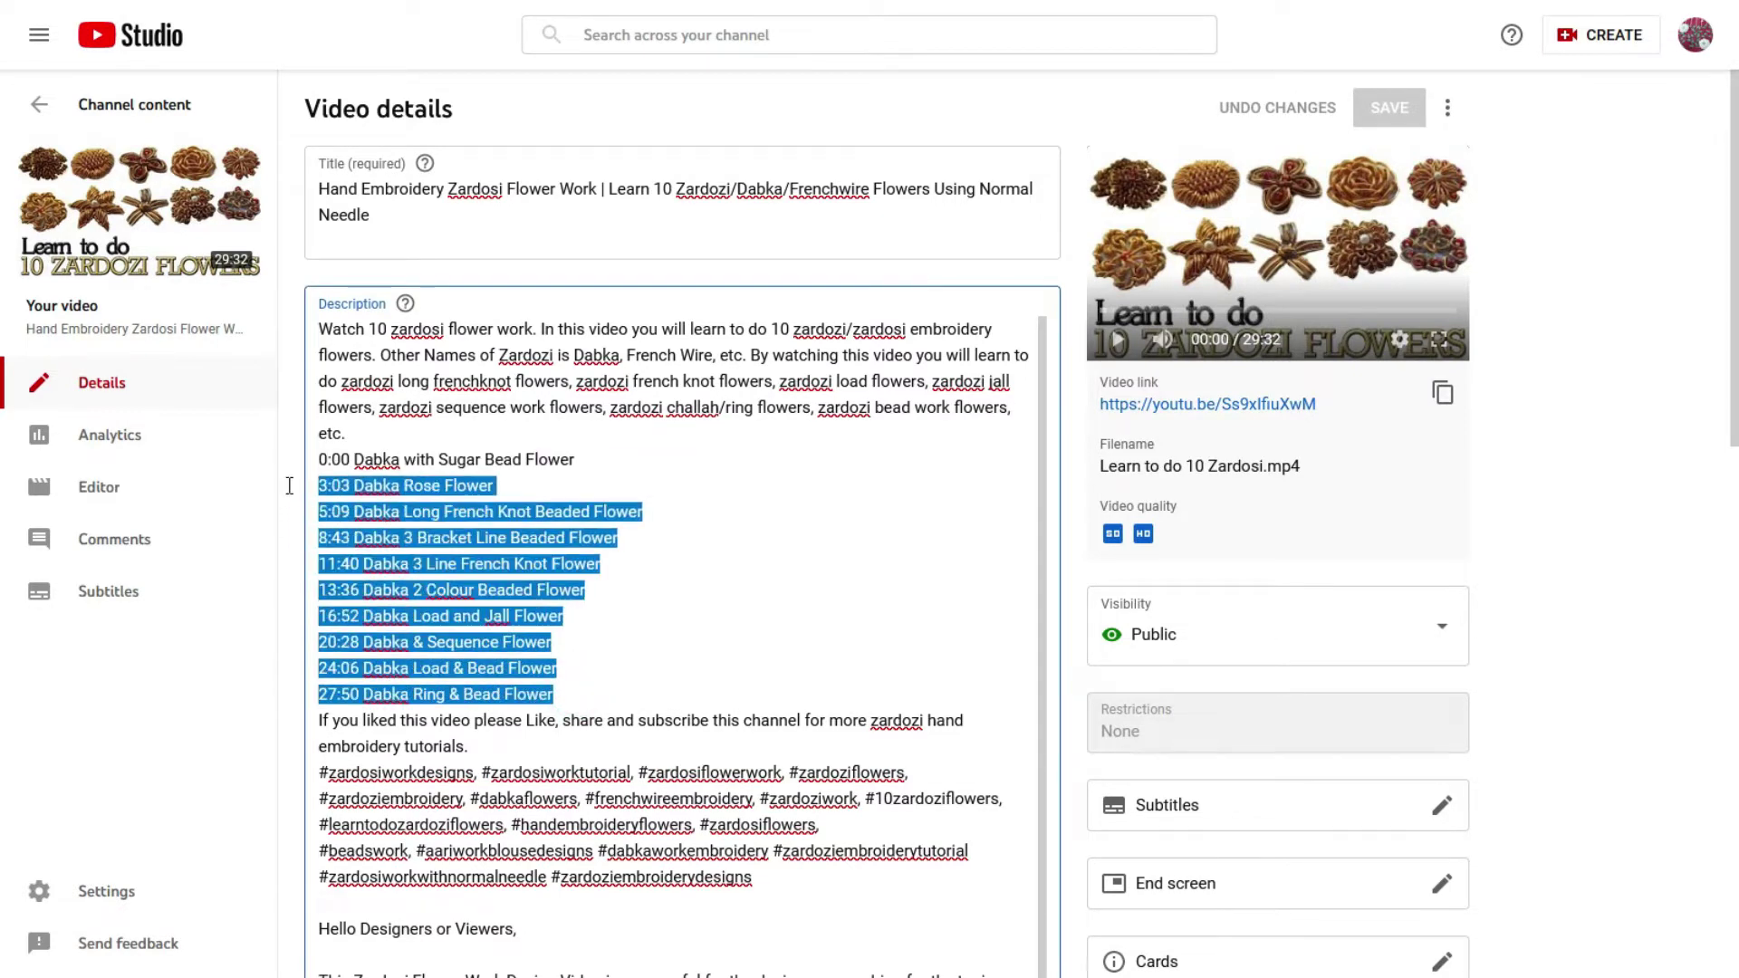
{"action": "left_click", "coordinate": [376, 464]}
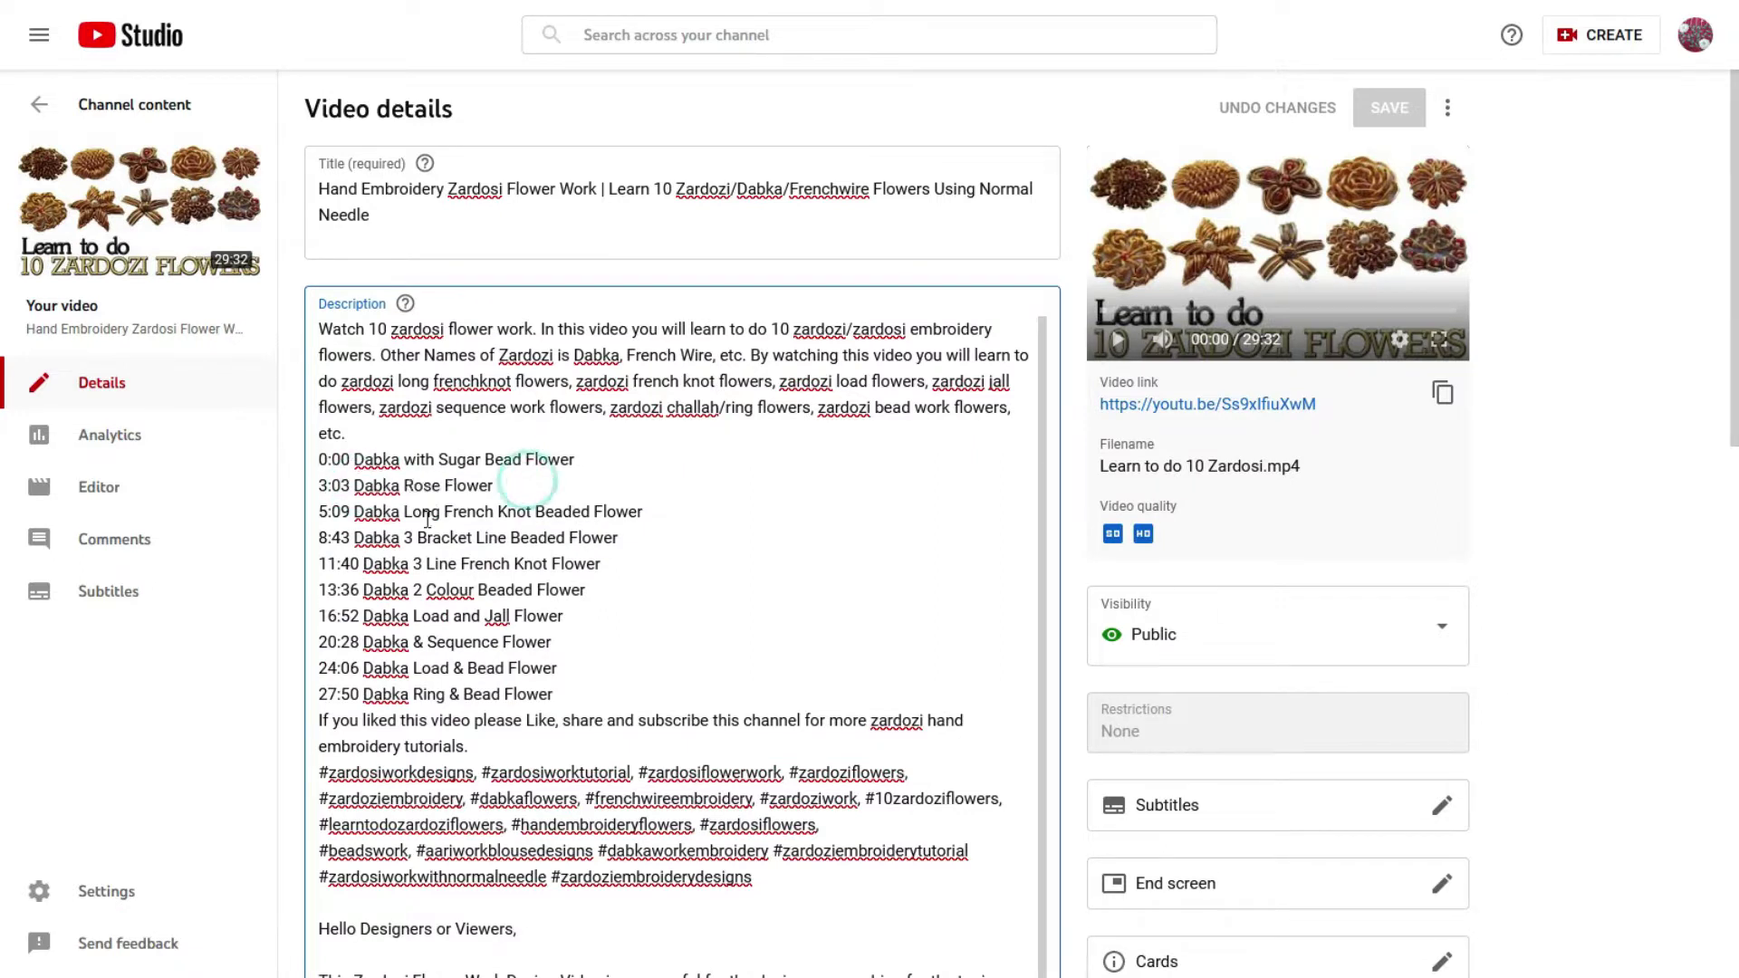
{"action": "mouse_move", "coordinate": [369, 515]}
{"action": "left_mouse_down"}
{"action": "mouse_move", "coordinate": [566, 618]}
{"action": "mouse_move", "coordinate": [576, 690]}
{"action": "left_mouse_up"}
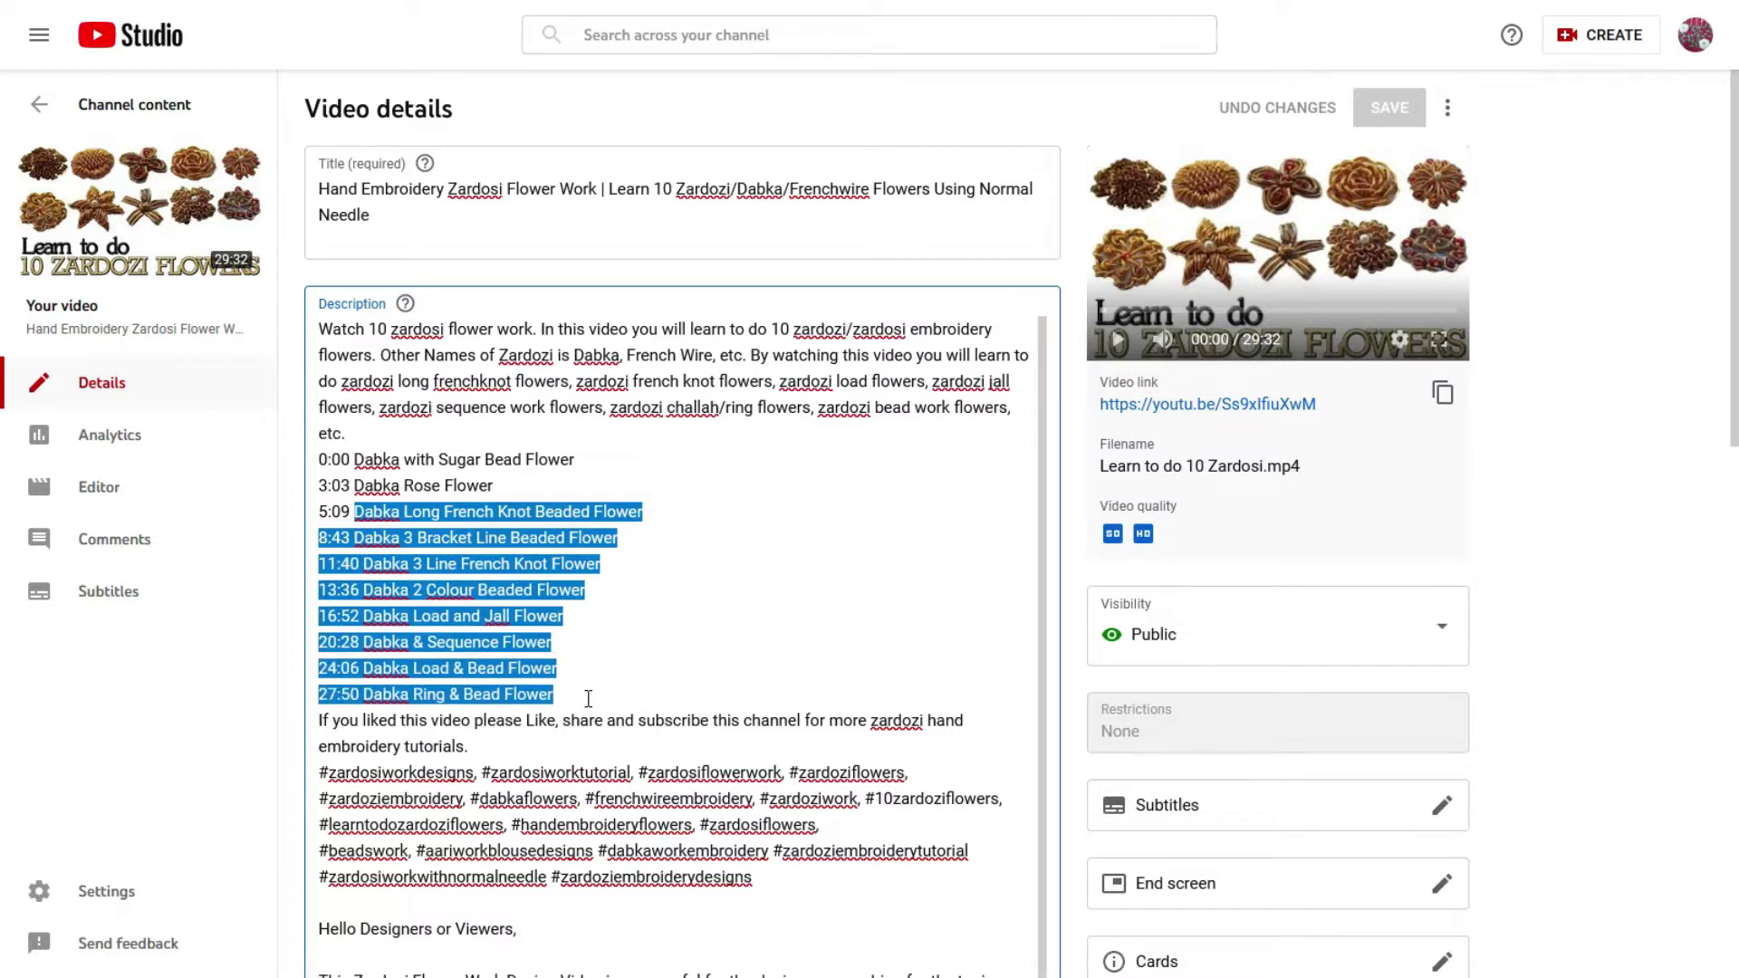
{"action": "left_click", "coordinate": [595, 696]}
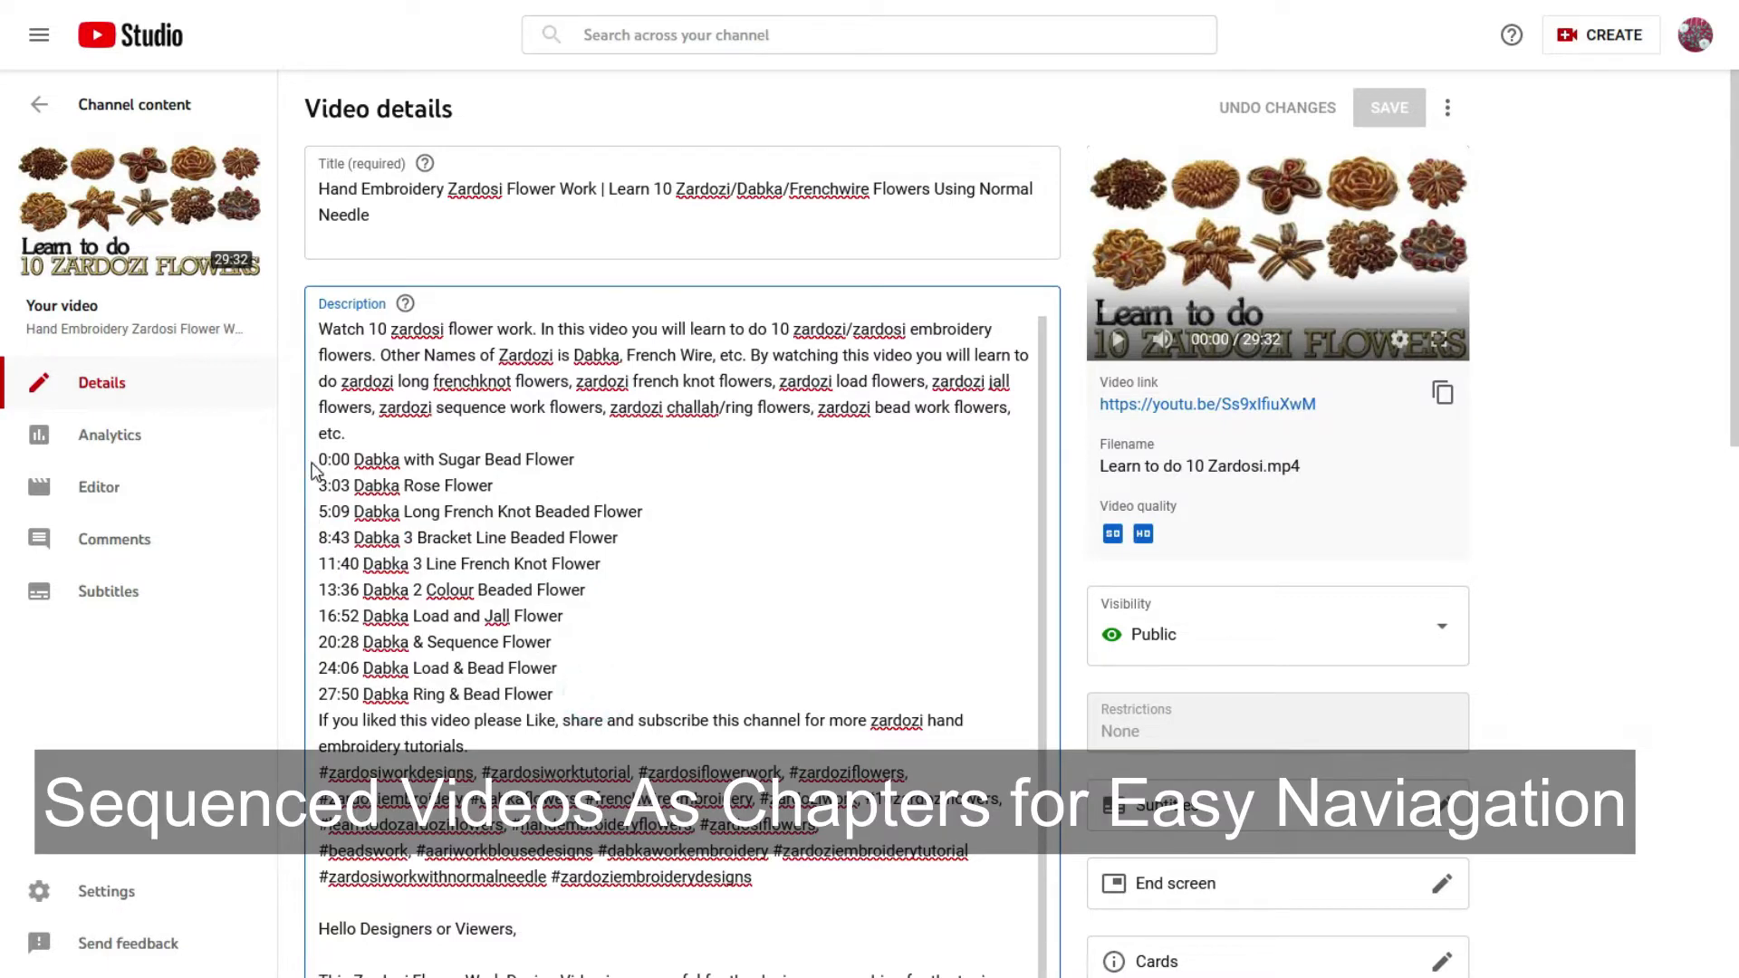
Step: Highlight the block of hashtags in the description, from "#zardosiworkdesigns" to "#zardoziembroiderydesigns", and clear the selection
{"action": "scroll", "coordinate": [619, 569], "scroll_direction": "down", "scroll_amount": 3}
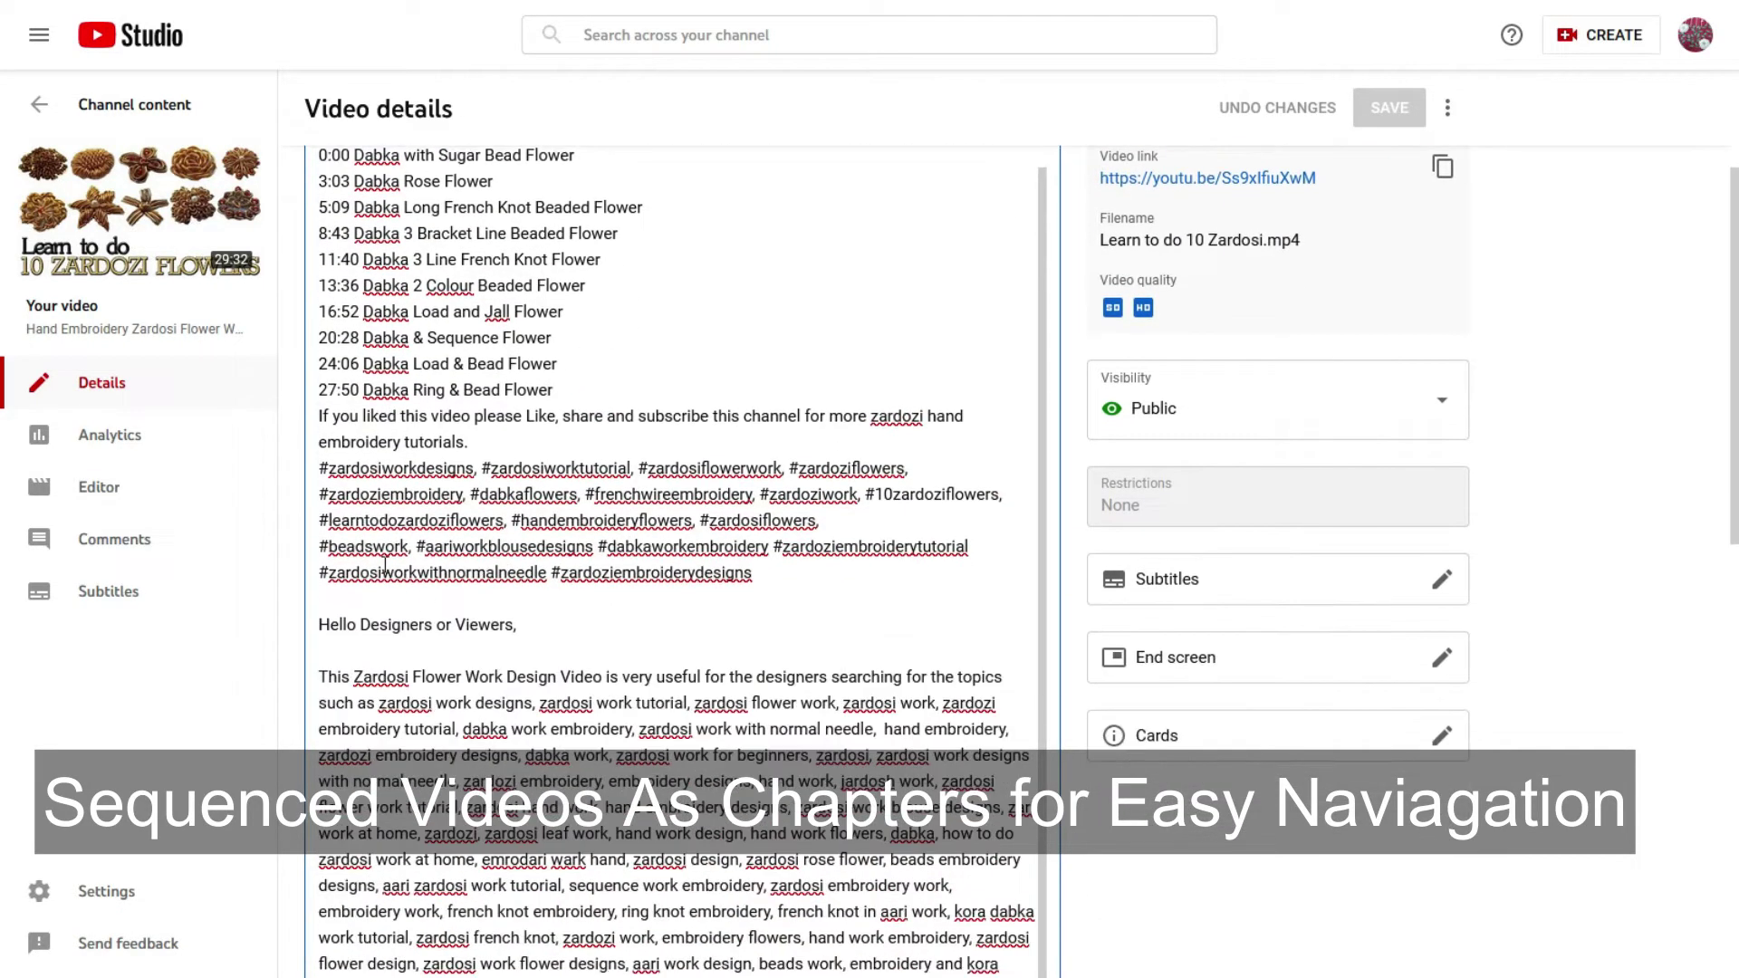
{"action": "left_click_drag", "start_coordinate": [321, 464], "coordinate": [811, 567]}
{"action": "left_click", "coordinate": [815, 567]}
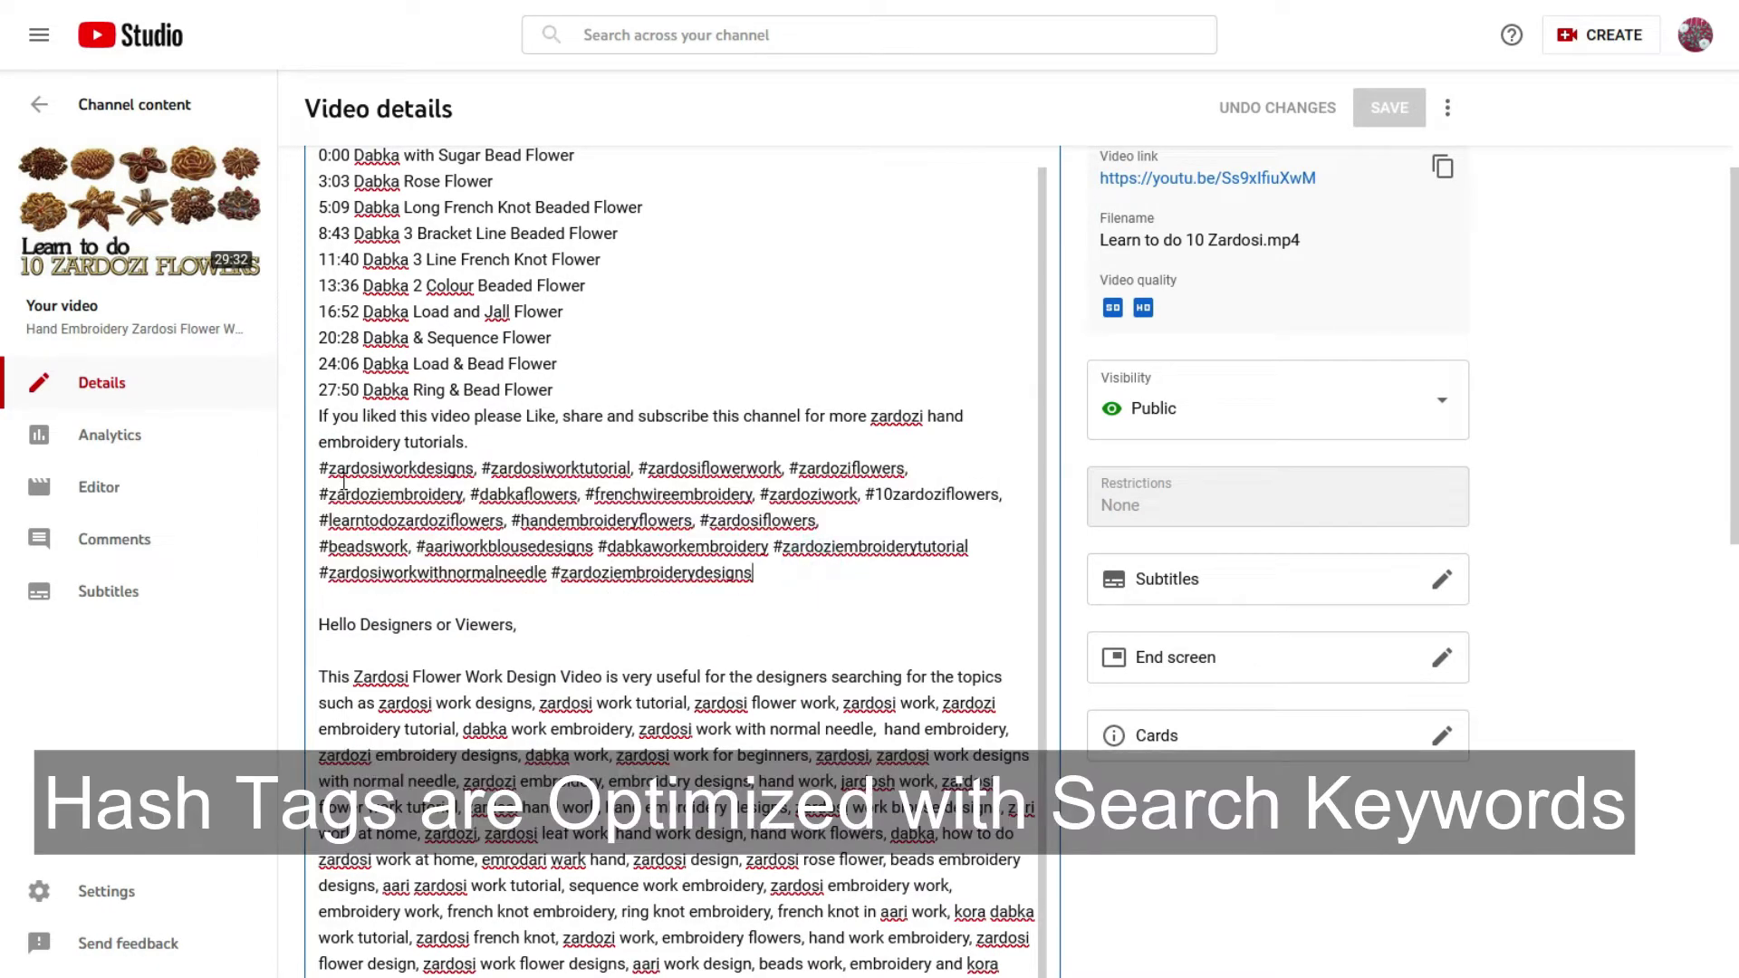
{"action": "left_click_drag", "start_coordinate": [319, 468], "coordinate": [859, 571]}
{"action": "left_click", "coordinate": [858, 571]}
Step: Highlight the greeting line "Hello Designers or Viewers," in the description and clear the selection
{"action": "scroll", "coordinate": [860, 573], "scroll_direction": "down", "scroll_amount": 2}
{"action": "scroll", "coordinate": [860, 573], "scroll_direction": "down", "scroll_amount": 1}
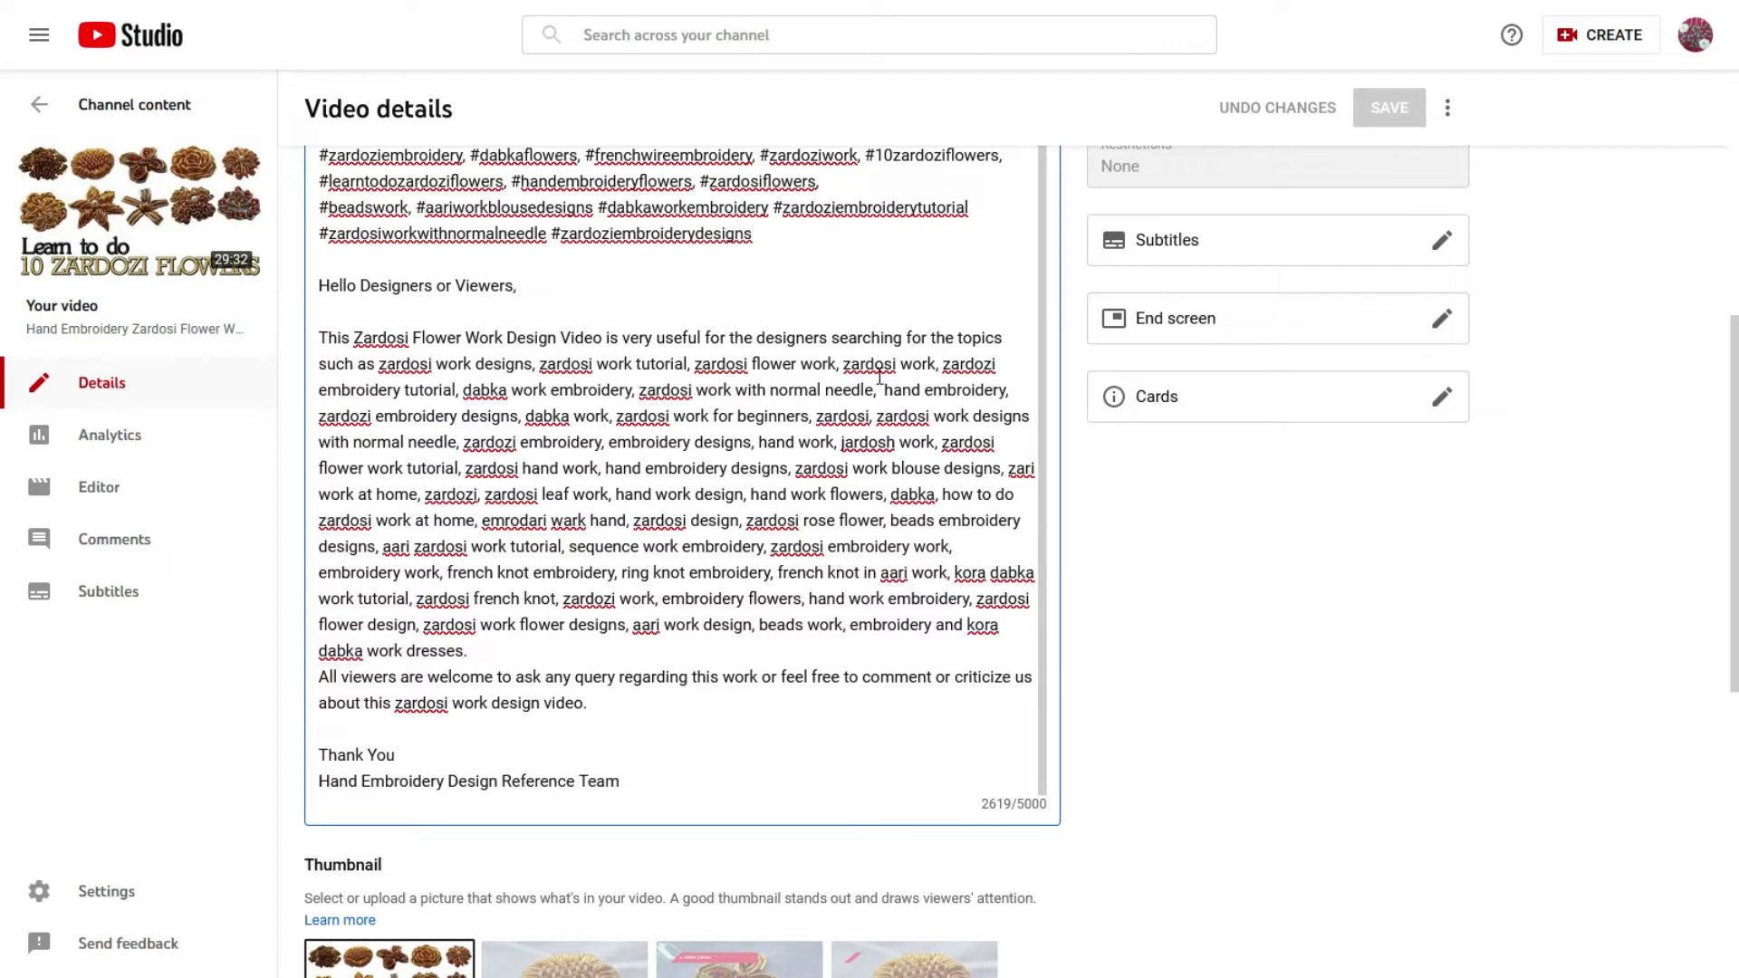
{"action": "left_click_drag", "start_coordinate": [319, 288], "coordinate": [594, 280]}
{"action": "left_click", "coordinate": [594, 280]}
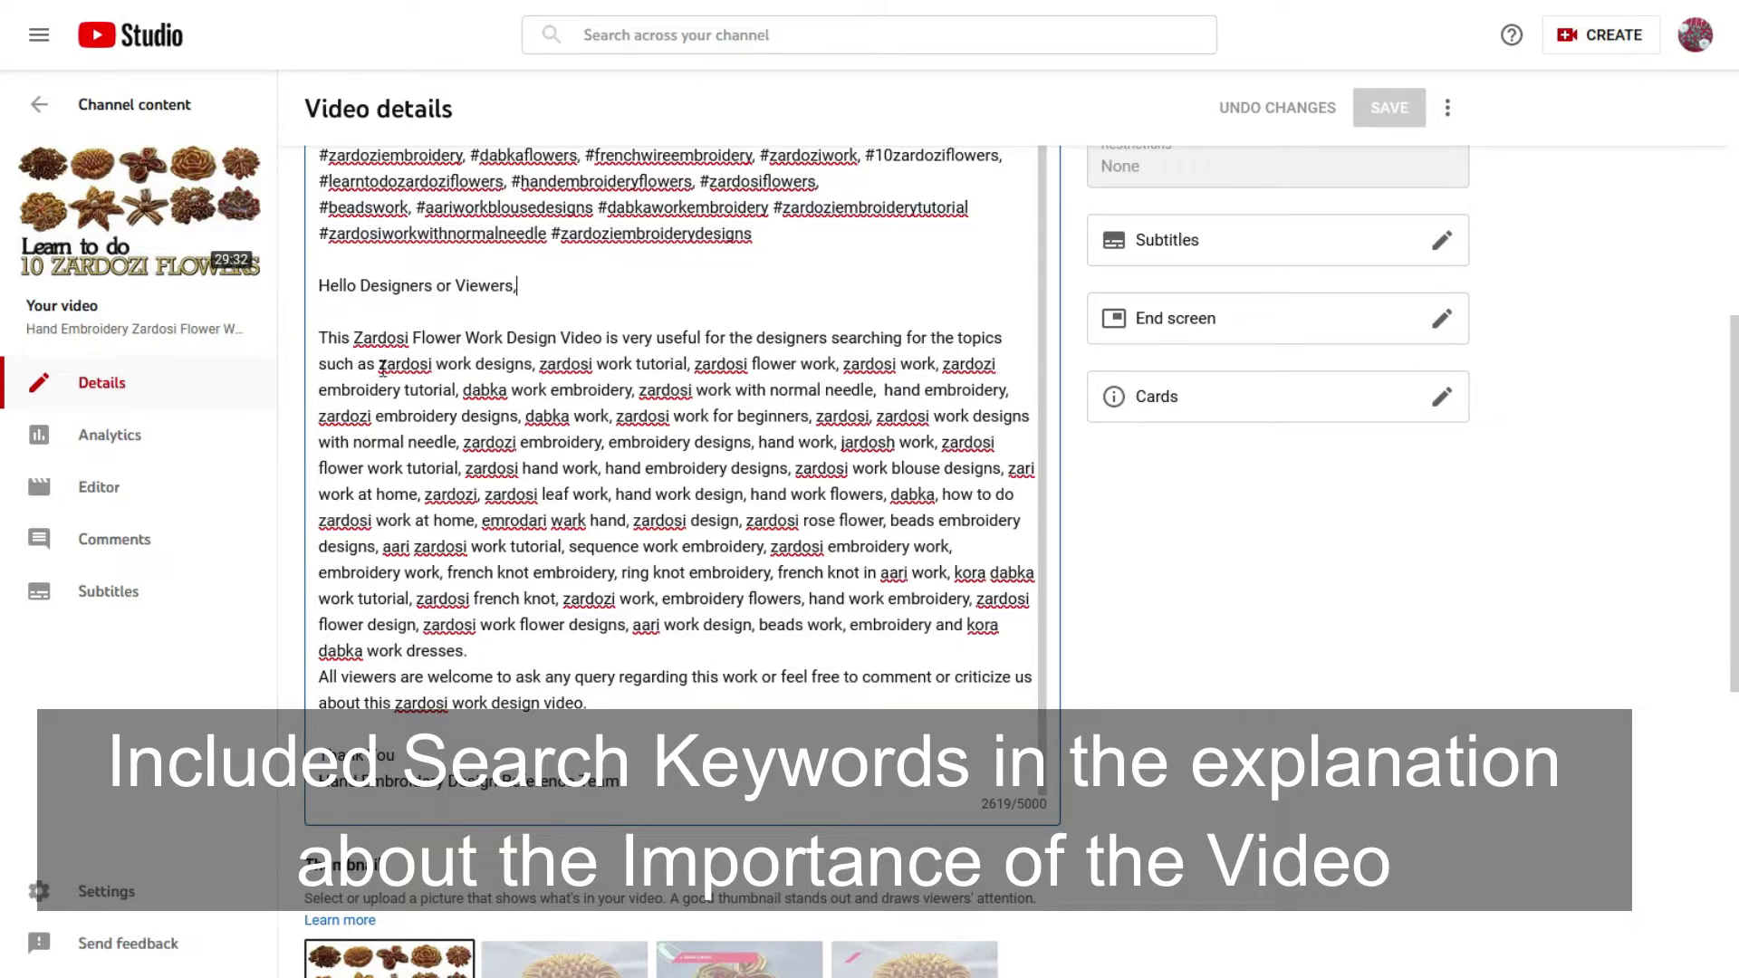
Step: Highlight the description's search keywords from "zardosi work designs" to "kora dabka work dresses", then single keywords in its first line, and clear the selection
{"action": "mouse_move", "coordinate": [382, 366]}
{"action": "left_mouse_down"}
{"action": "mouse_move", "coordinate": [473, 521]}
{"action": "mouse_move", "coordinate": [509, 652]}
{"action": "left_mouse_up"}
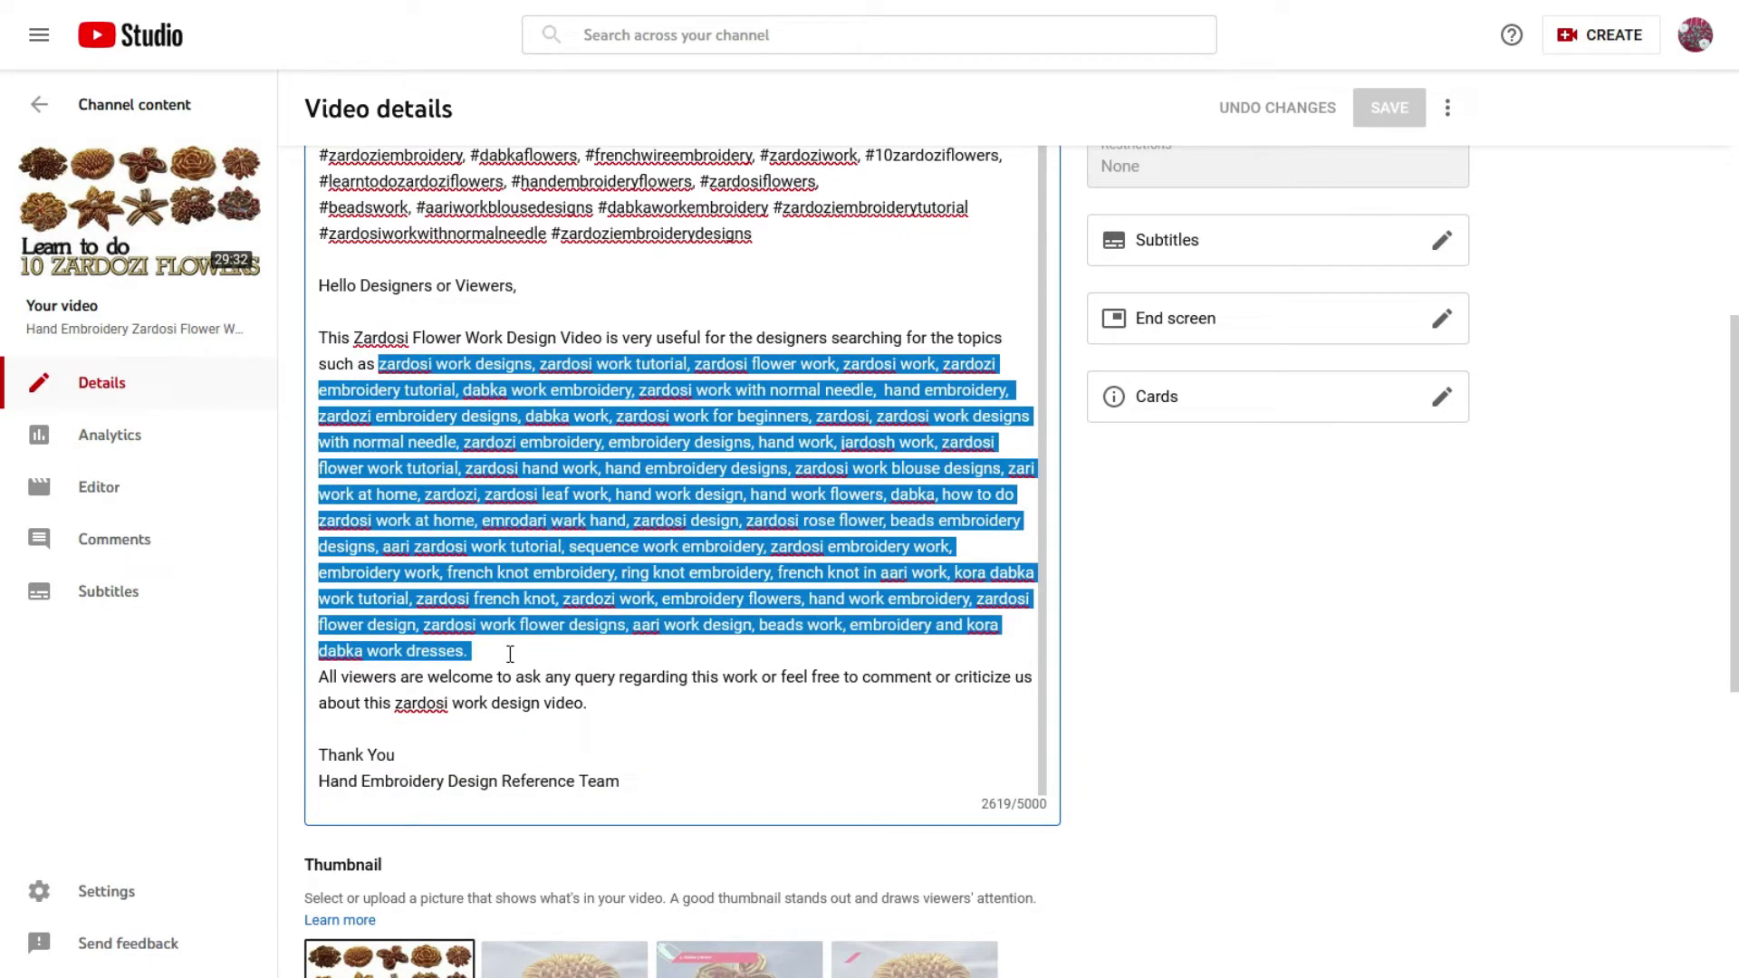
{"action": "left_click", "coordinate": [560, 414]}
{"action": "left_click_drag", "start_coordinate": [381, 366], "coordinate": [543, 366]}
{"action": "double_click", "coordinate": [644, 365]}
{"action": "left_click_drag", "start_coordinate": [745, 364], "coordinate": [1003, 364]}
{"action": "left_click", "coordinate": [865, 535]}
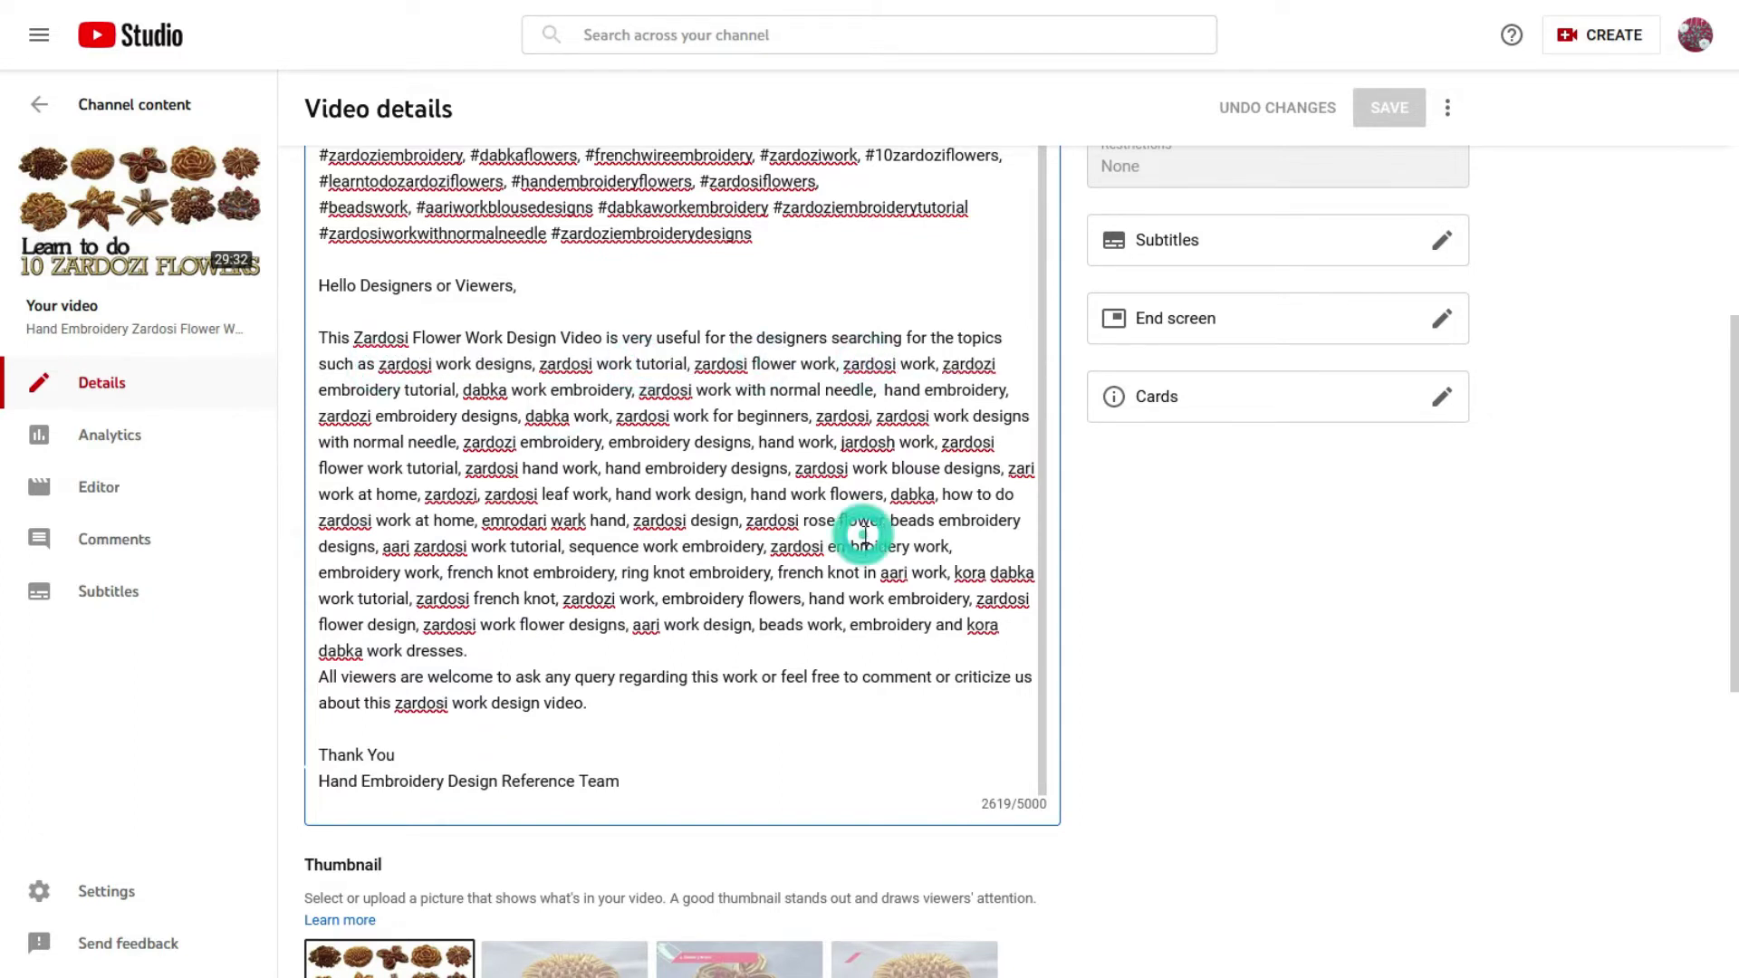
Step: Highlight the keyword paragraph of the description once more and clear the selection
{"action": "scroll", "coordinate": [623, 523], "scroll_direction": "up", "scroll_amount": 1}
{"action": "scroll", "coordinate": [623, 524], "scroll_direction": "down", "scroll_amount": 1}
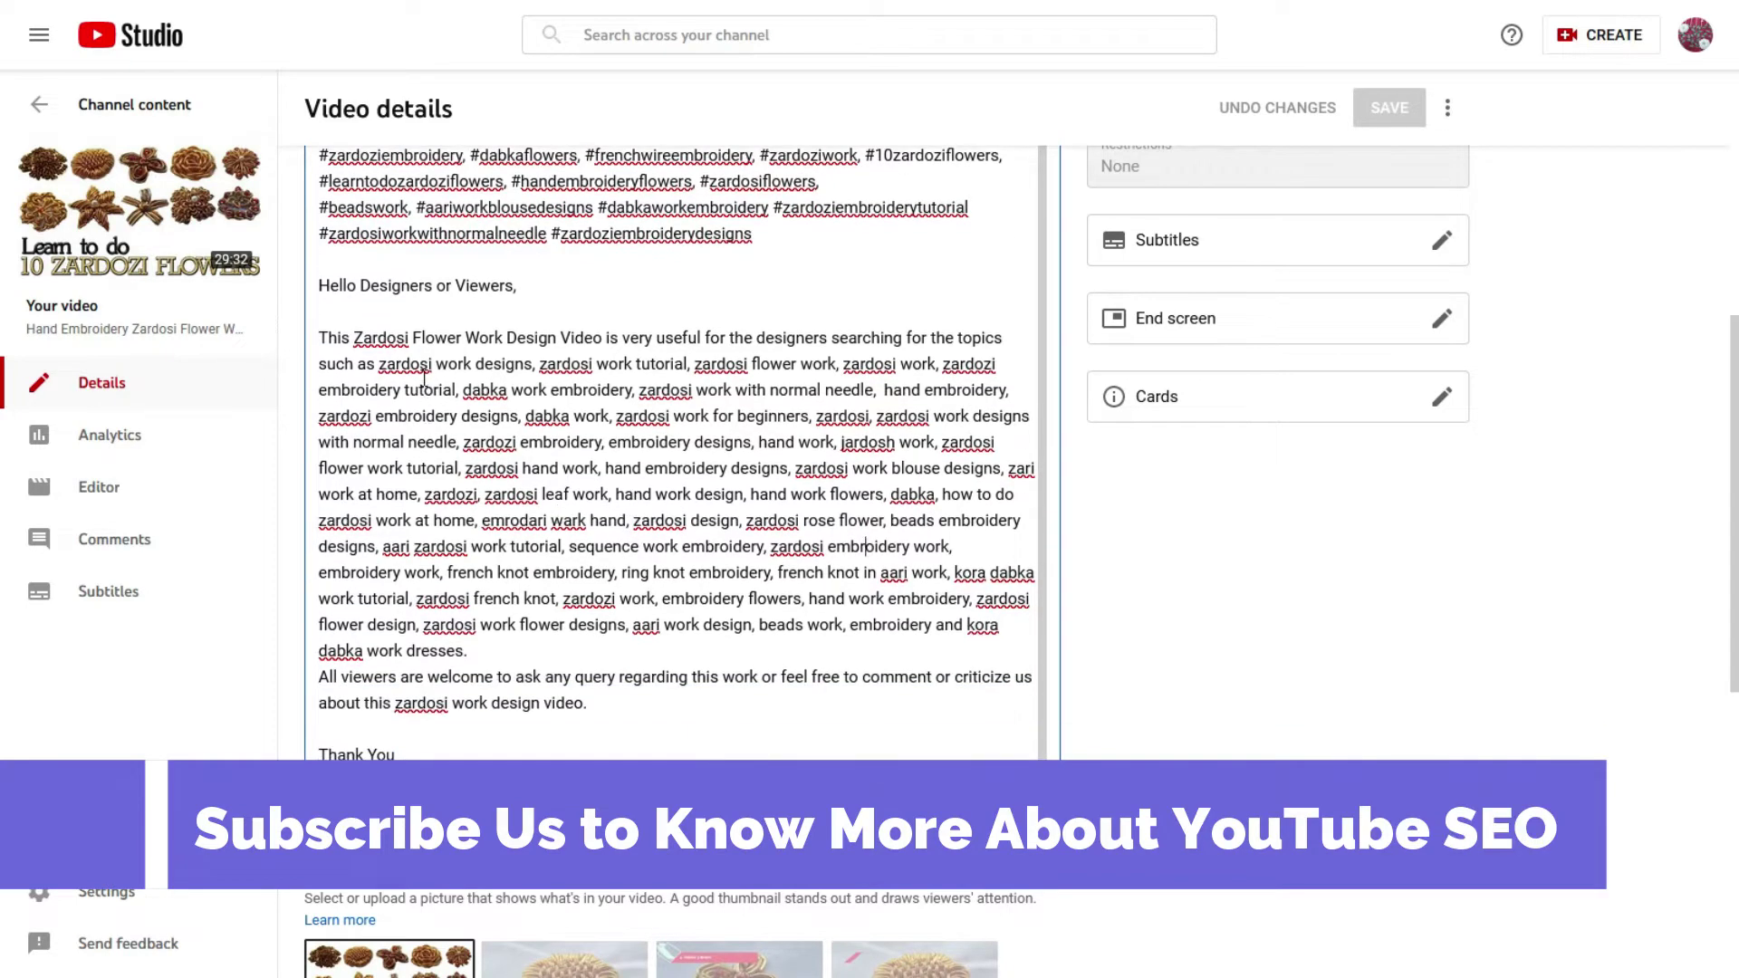
{"action": "left_click_drag", "start_coordinate": [424, 371], "coordinate": [553, 634]}
{"action": "left_click", "coordinate": [552, 643]}
Step: Expand the additional video settings and examine the tags and the language, recording and licence options
{"action": "scroll", "coordinate": [1159, 681], "scroll_direction": "down", "scroll_amount": 1}
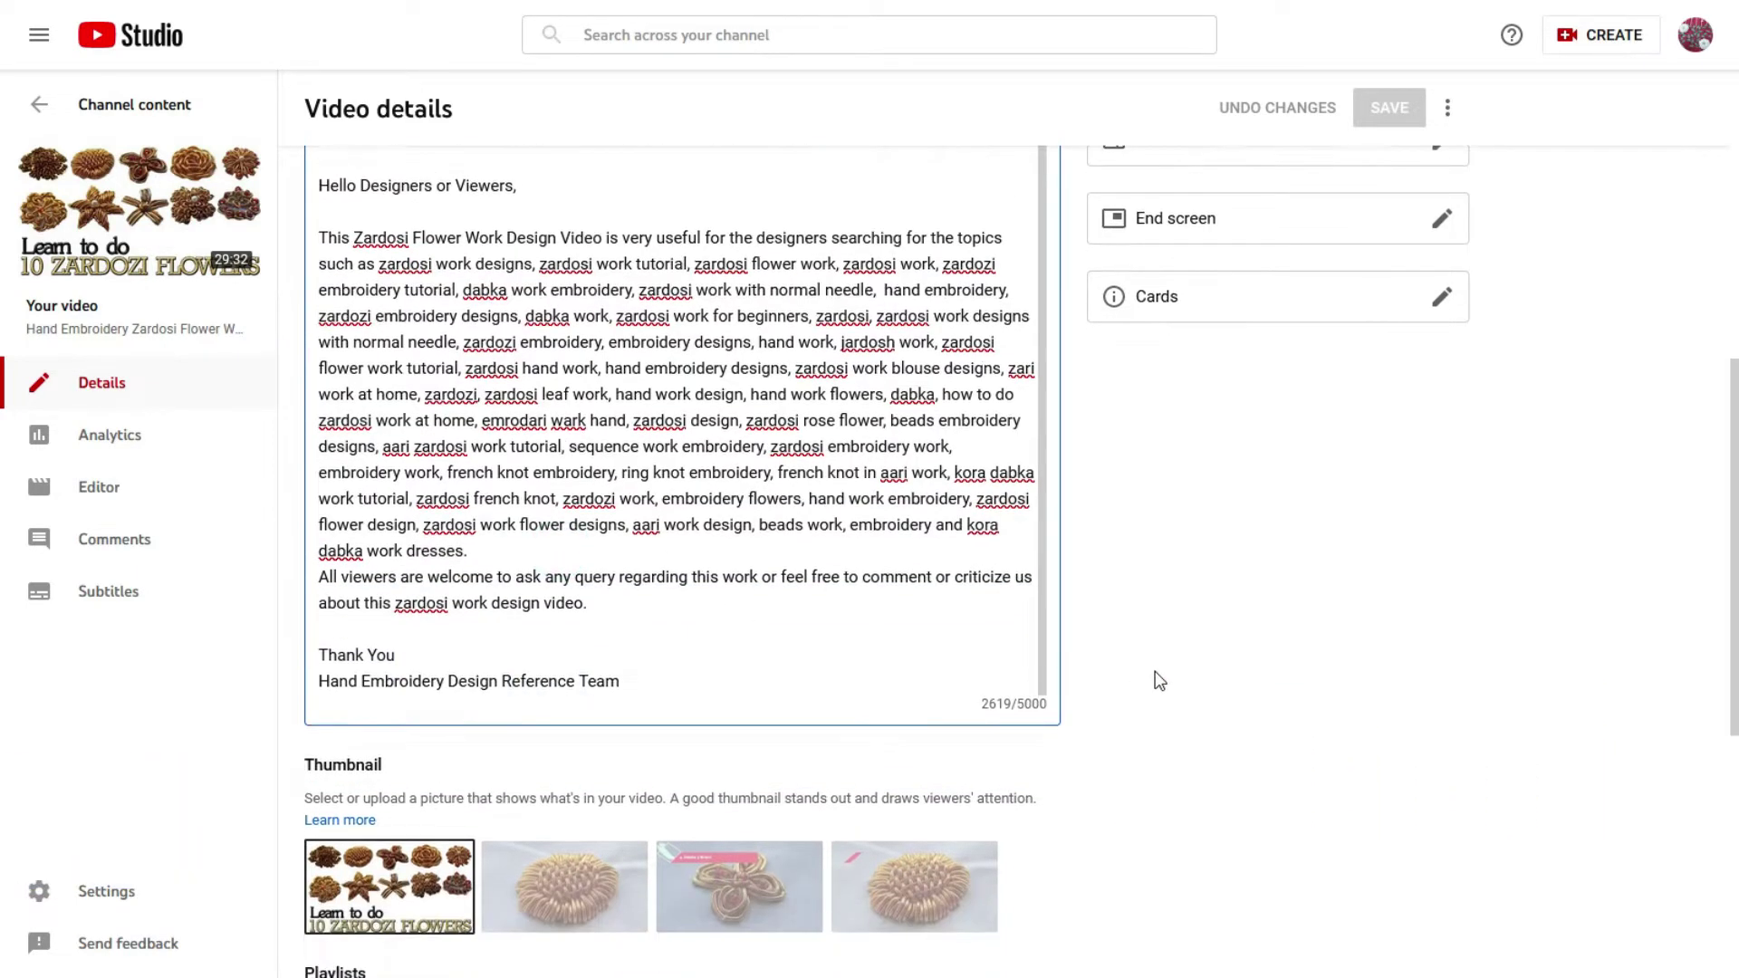
{"action": "scroll", "coordinate": [1150, 678], "scroll_direction": "down", "scroll_amount": 5}
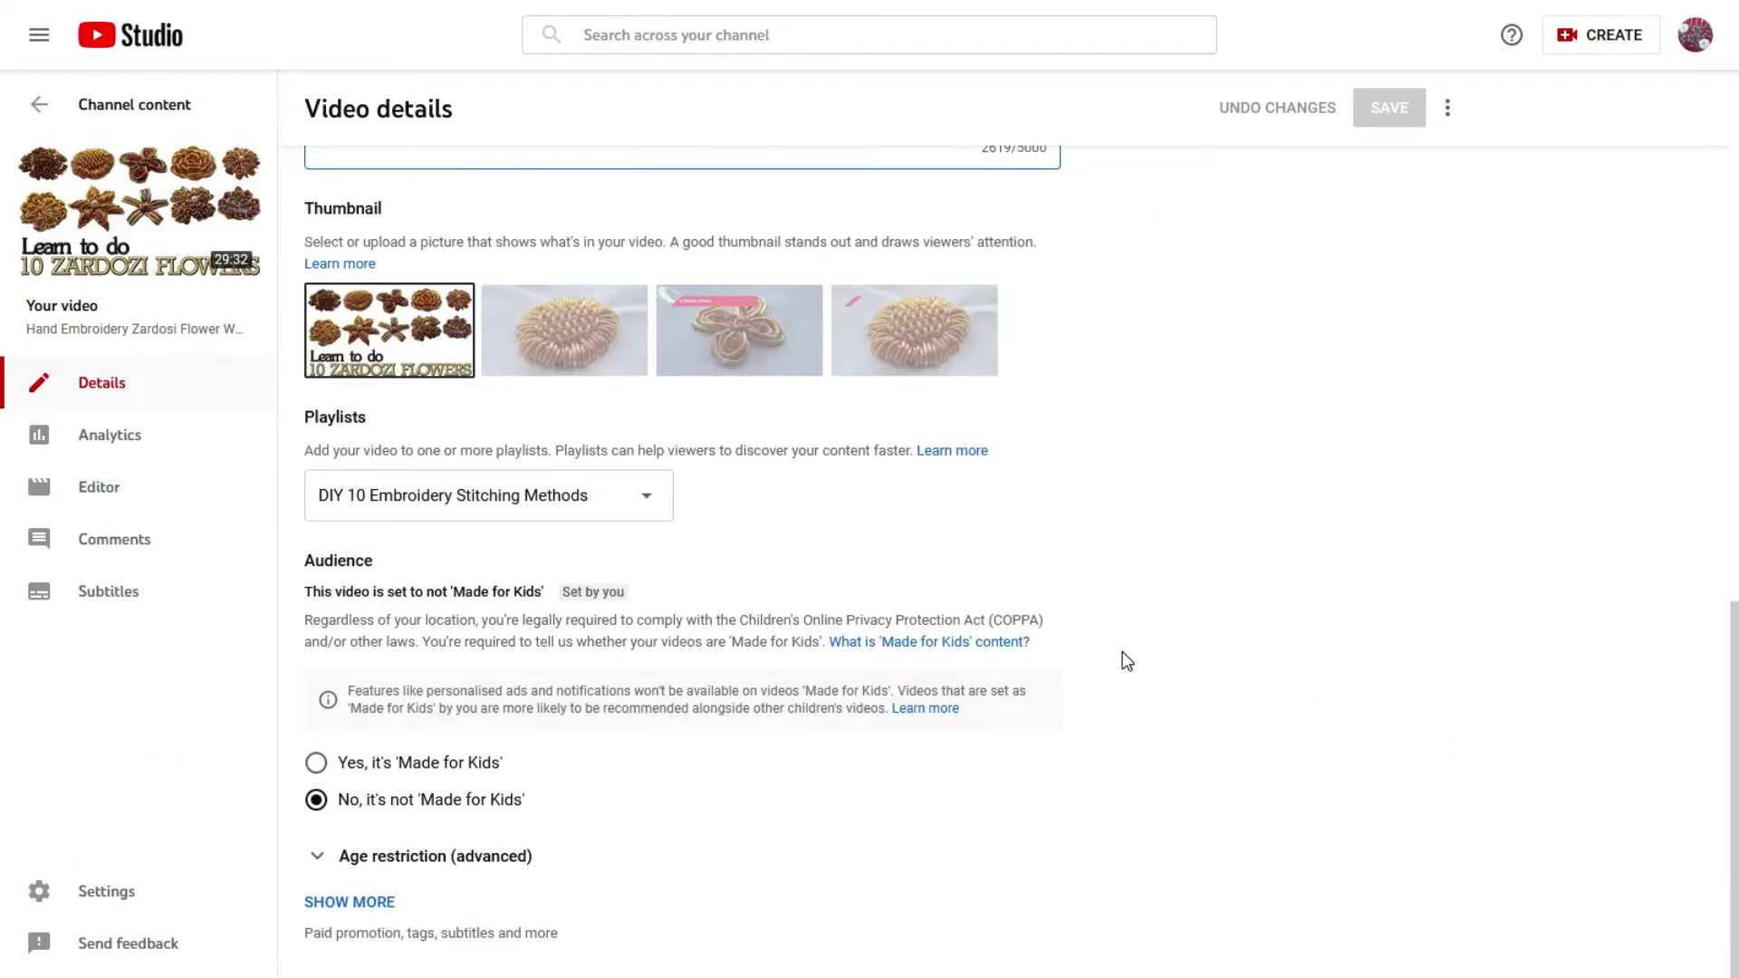
{"action": "left_click", "coordinate": [340, 902]}
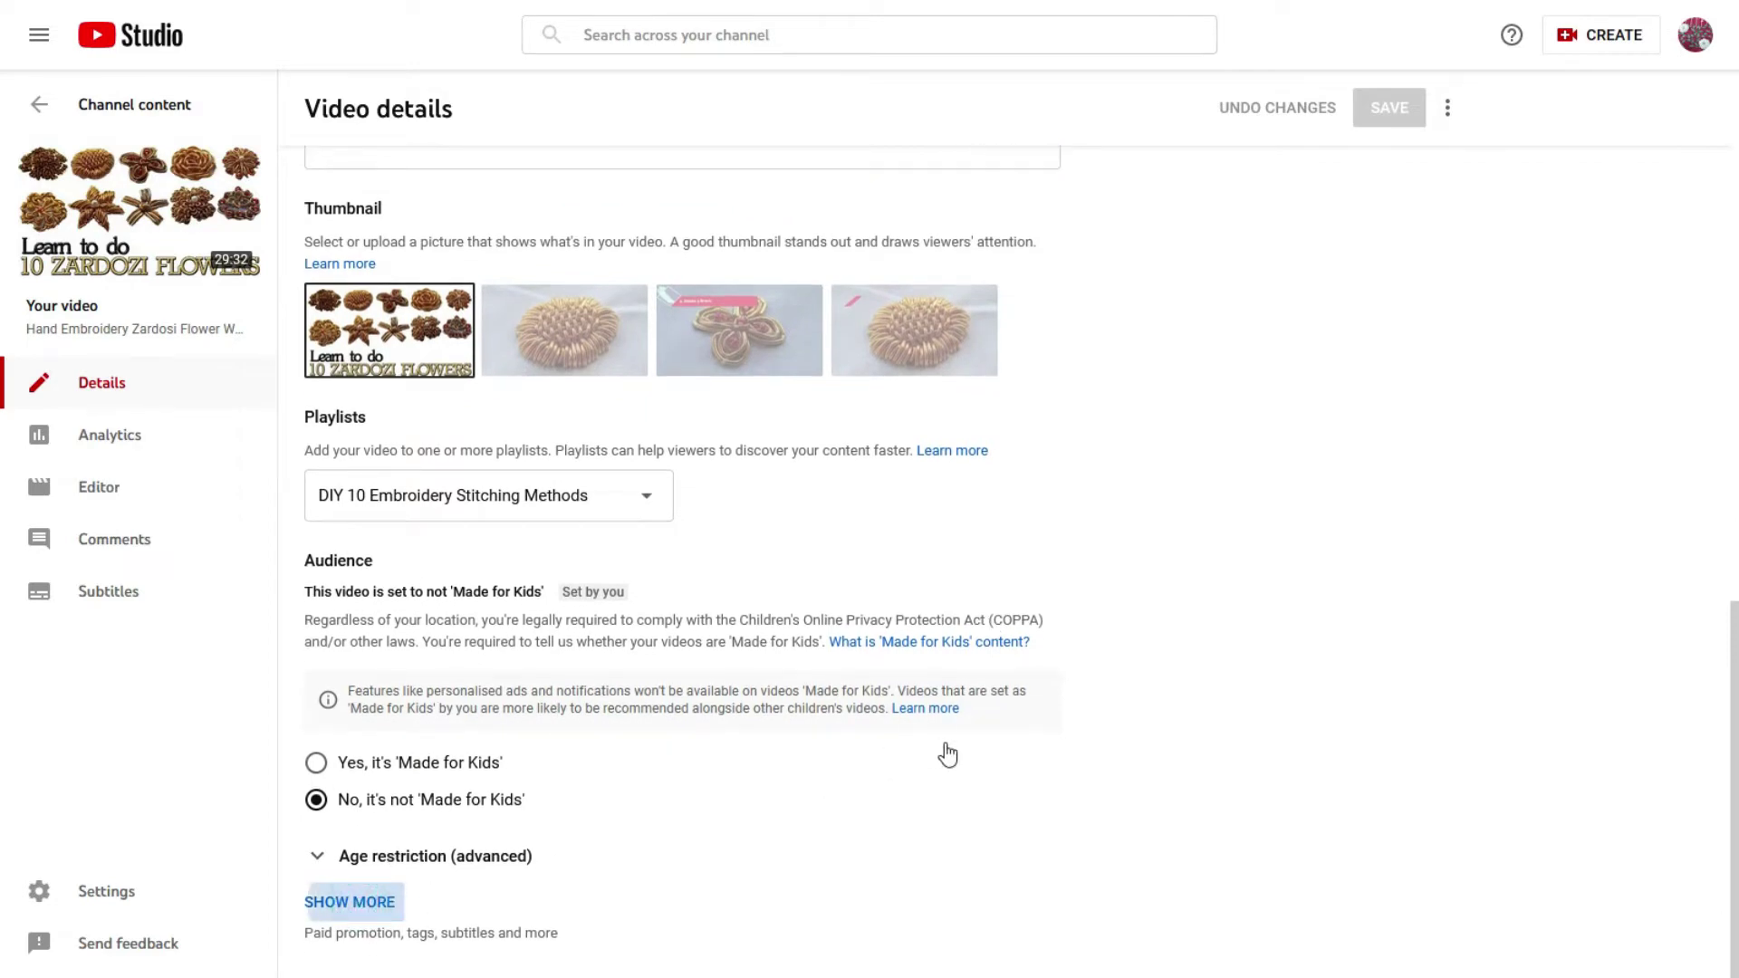
{"action": "scroll", "coordinate": [970, 706], "scroll_direction": "down", "scroll_amount": 7}
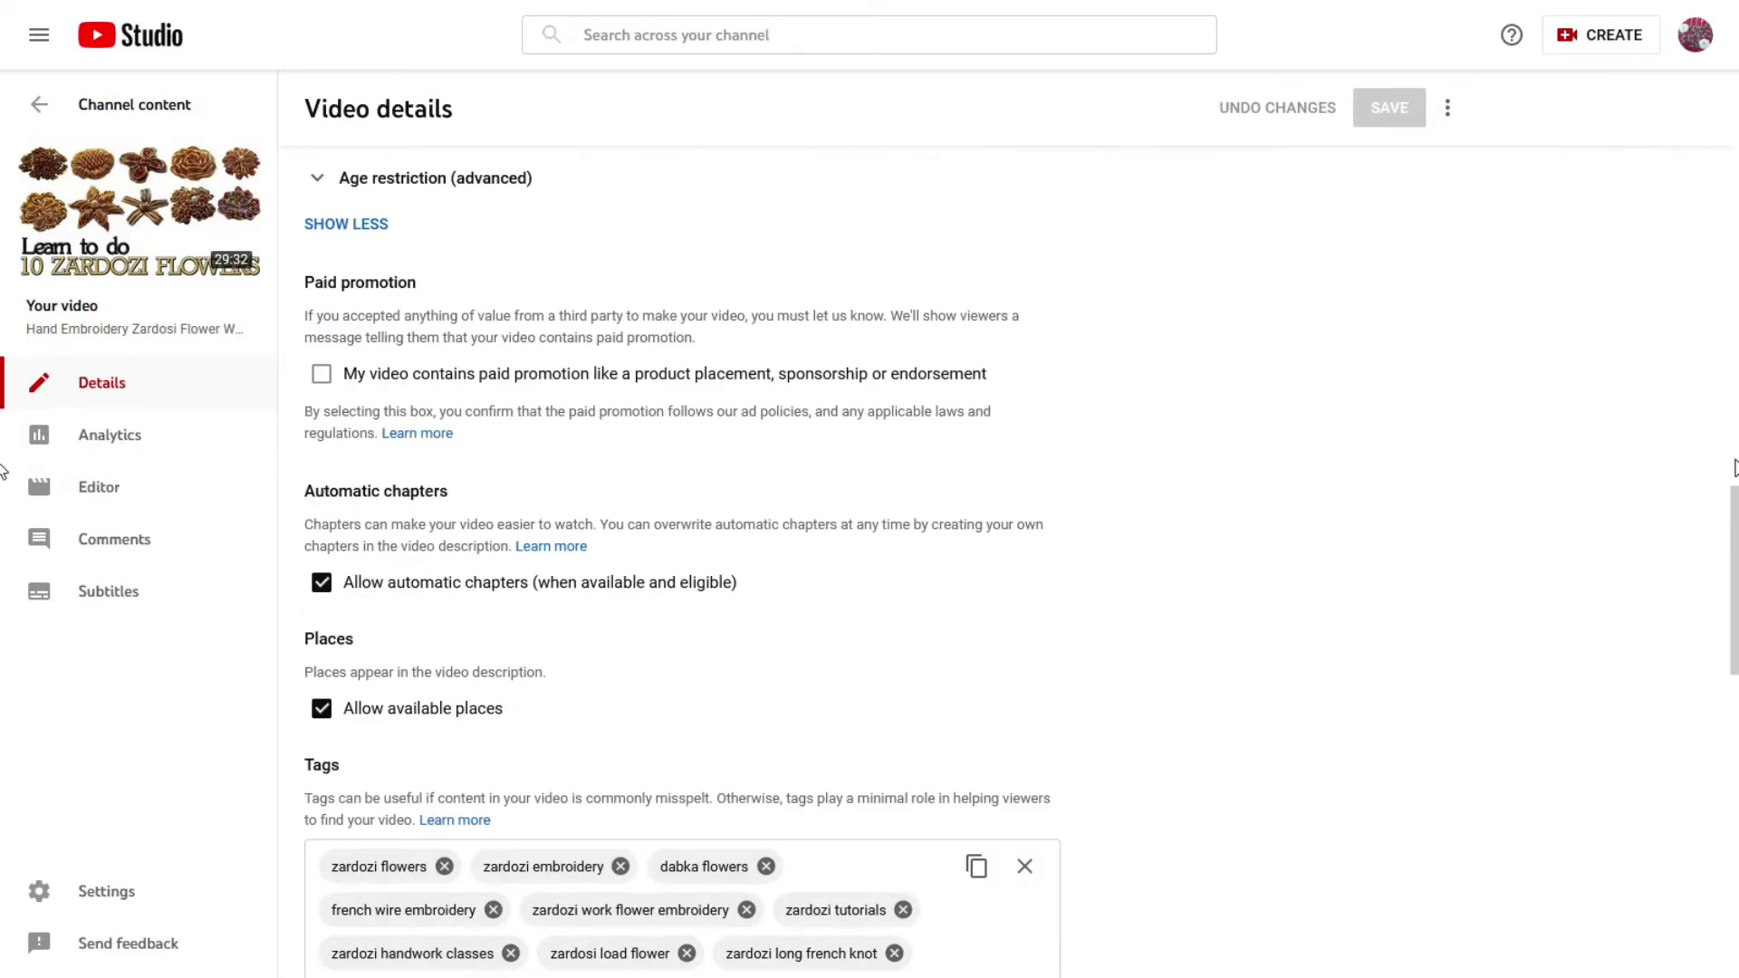
{"action": "scroll", "coordinate": [1571, 629], "scroll_direction": "down", "scroll_amount": 5}
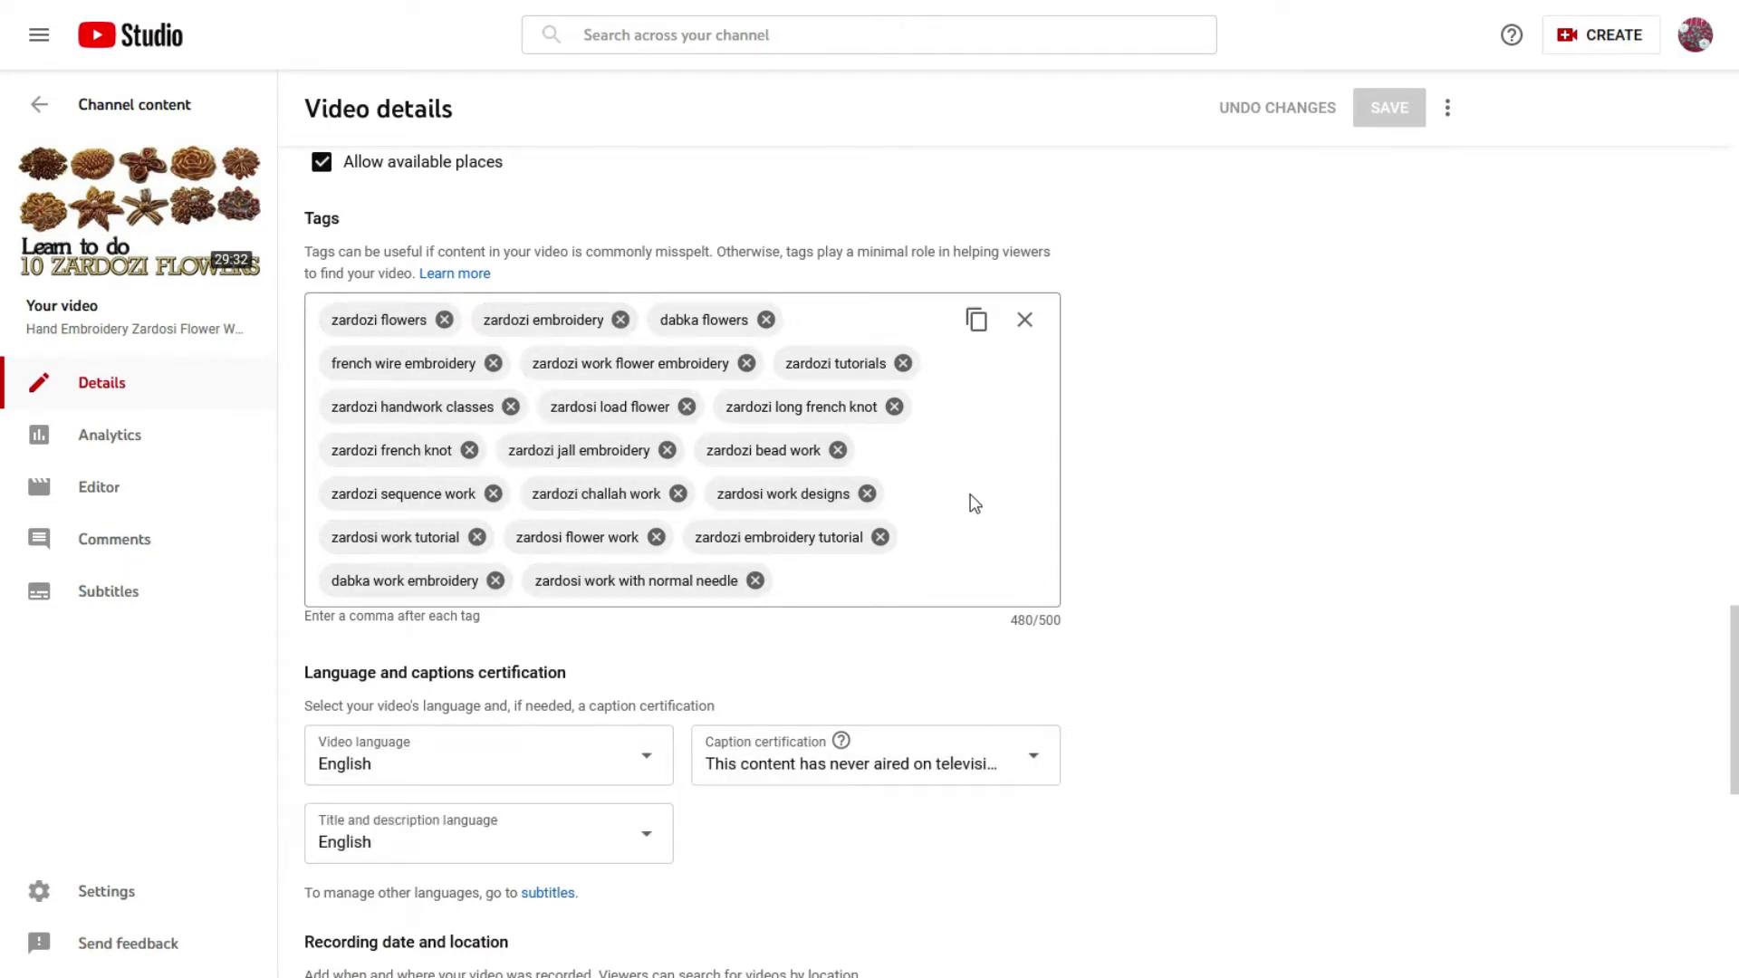
{"action": "scroll", "coordinate": [1177, 561], "scroll_direction": "down", "scroll_amount": 5}
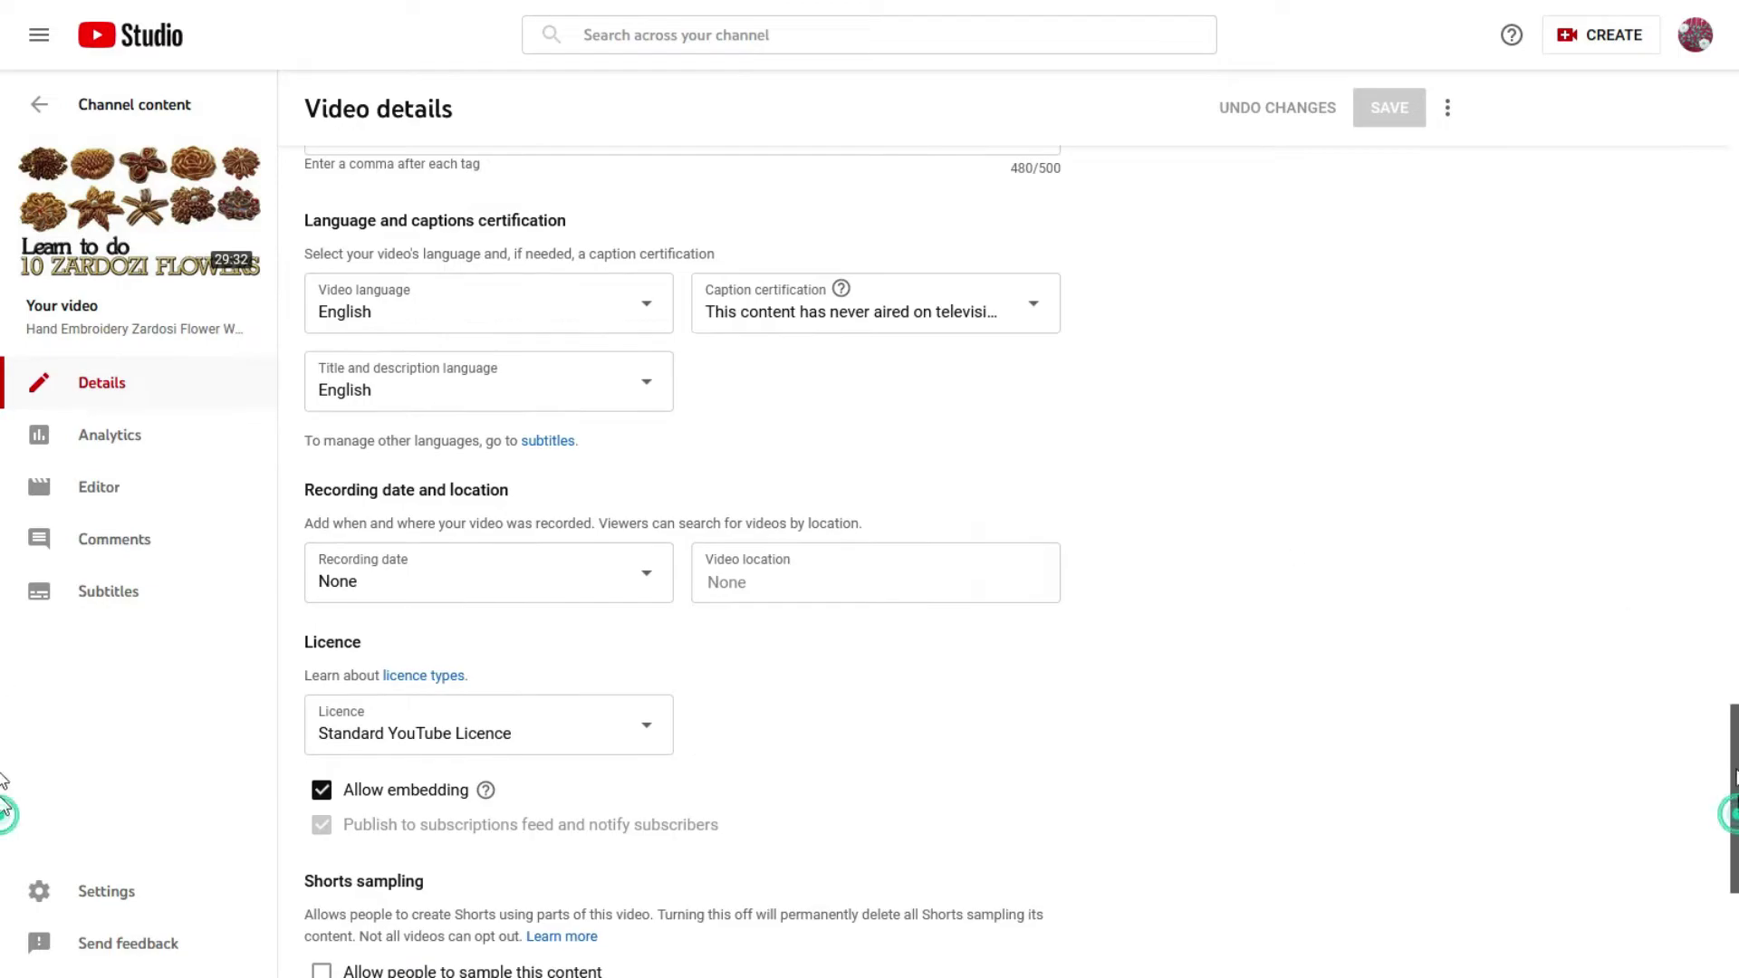
Step: Open the video's analytics and highlight the "YouTube search" entry among the top realtime traffic sources
{"action": "scroll", "coordinate": [4, 489], "scroll_direction": "up", "scroll_amount": 15}
{"action": "scroll", "coordinate": [5, 193], "scroll_direction": "up", "scroll_amount": 1}
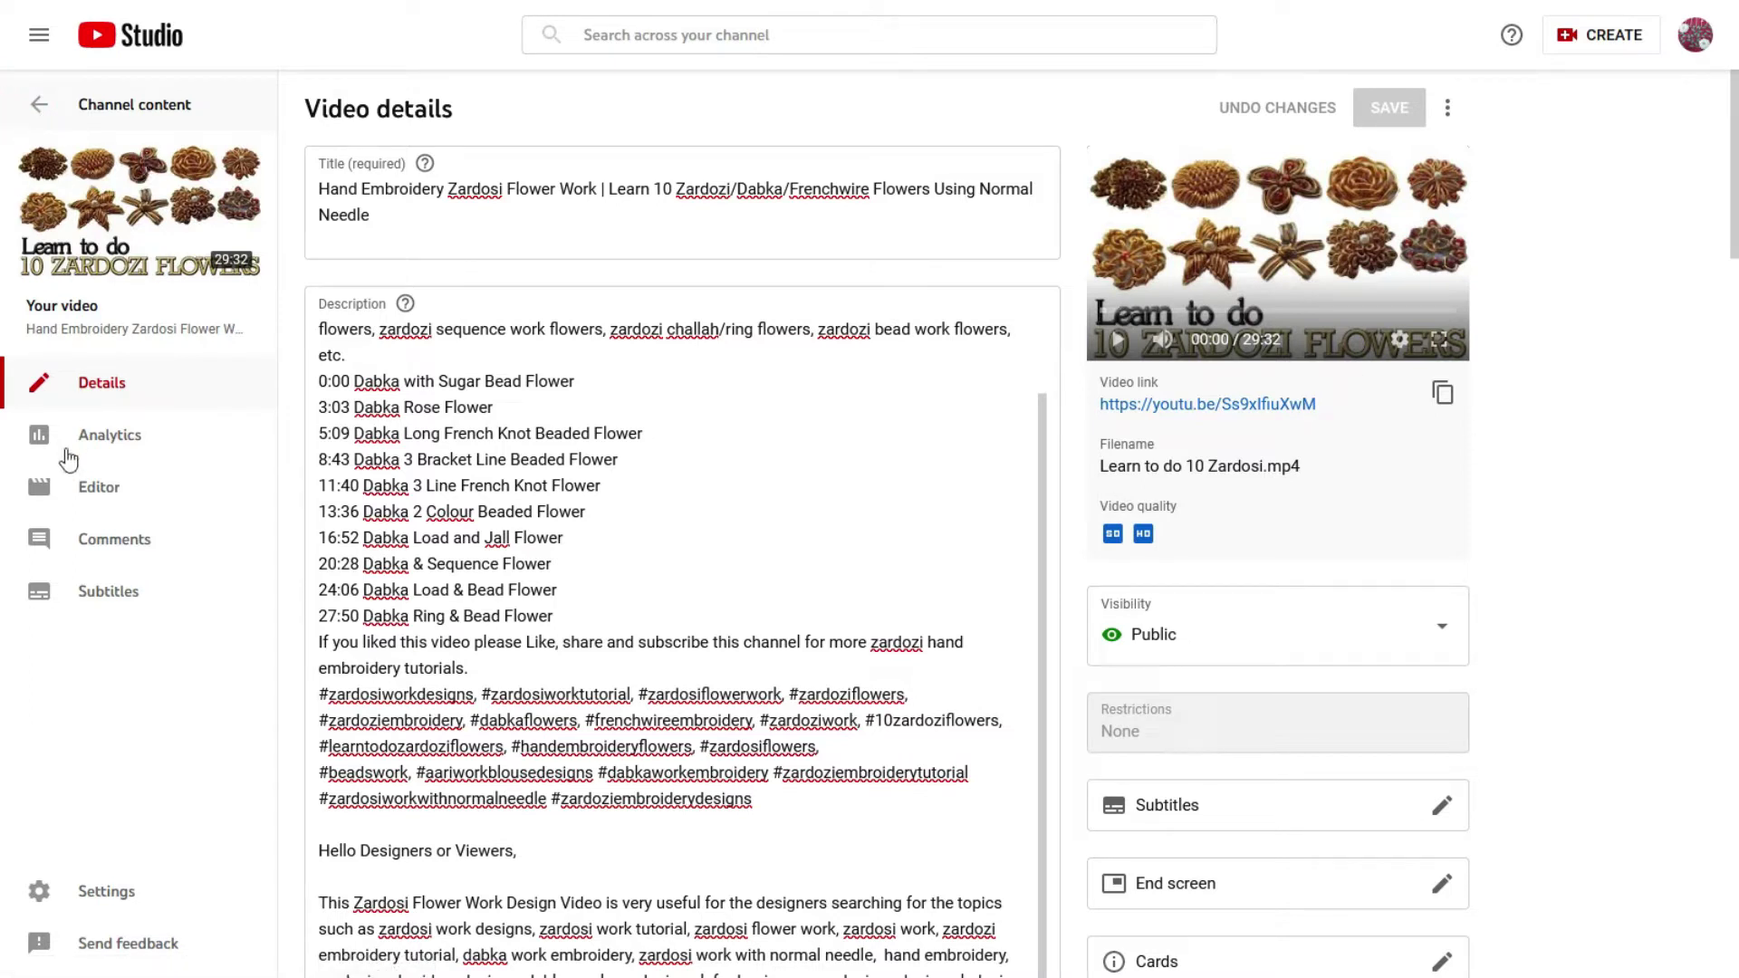
{"action": "left_click", "coordinate": [112, 436]}
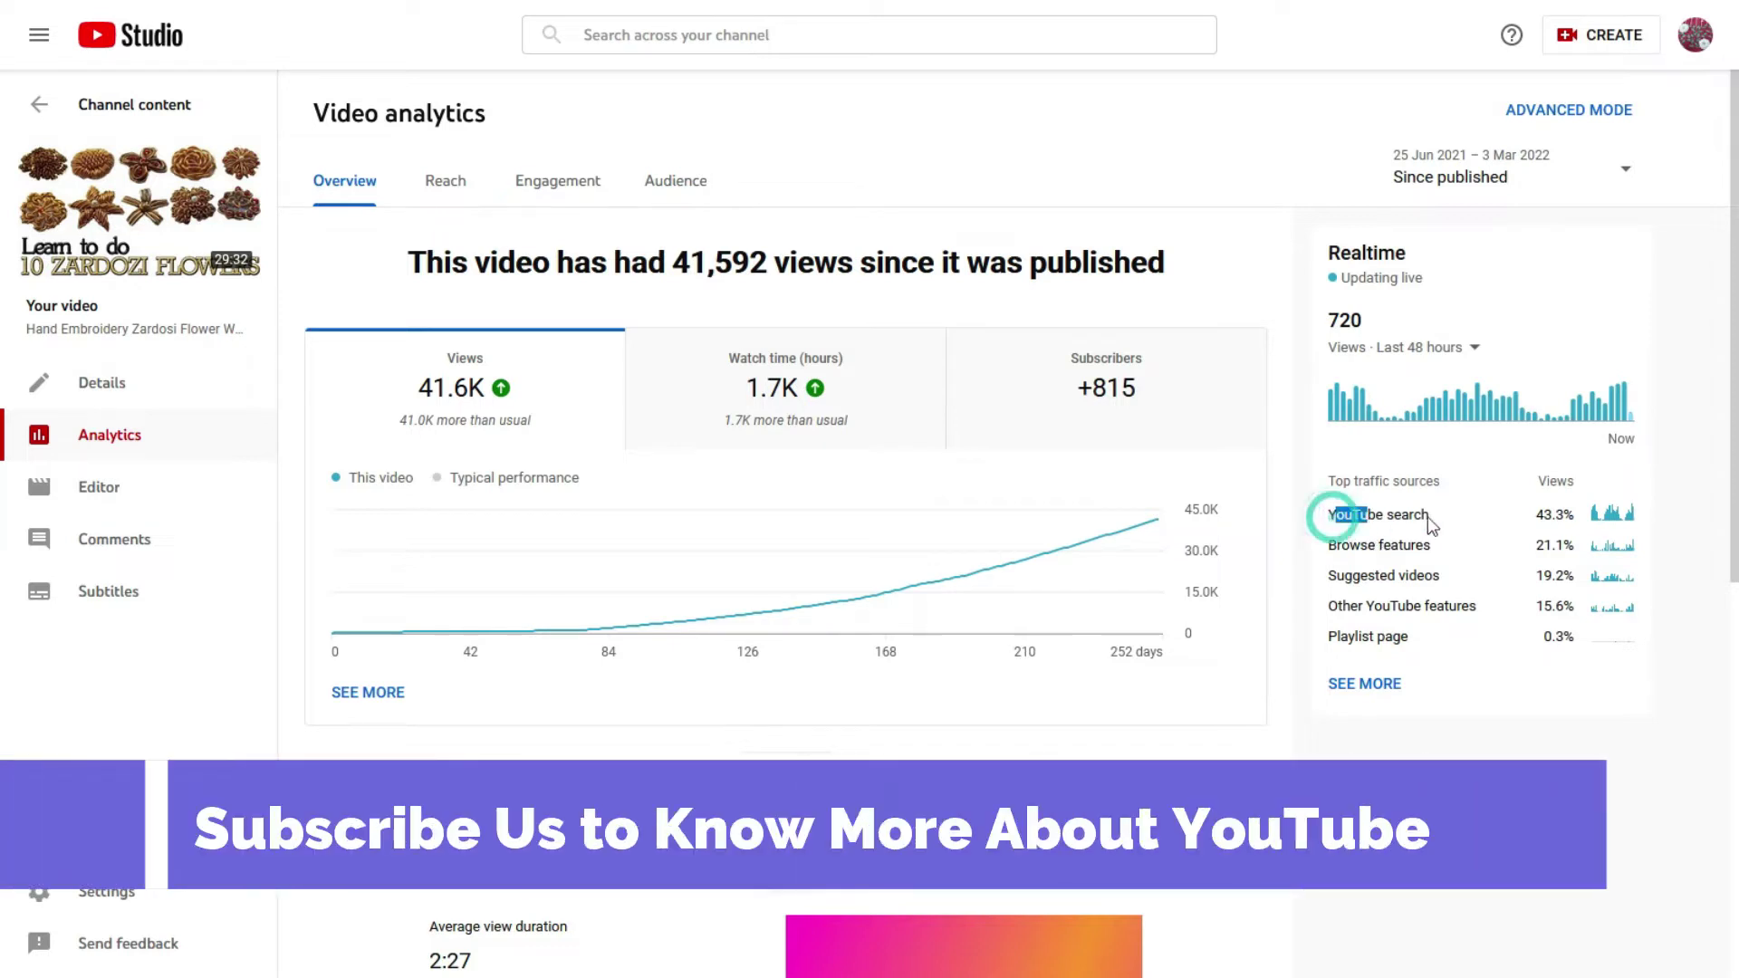
{"action": "left_click_drag", "start_coordinate": [1334, 514], "coordinate": [1633, 518]}
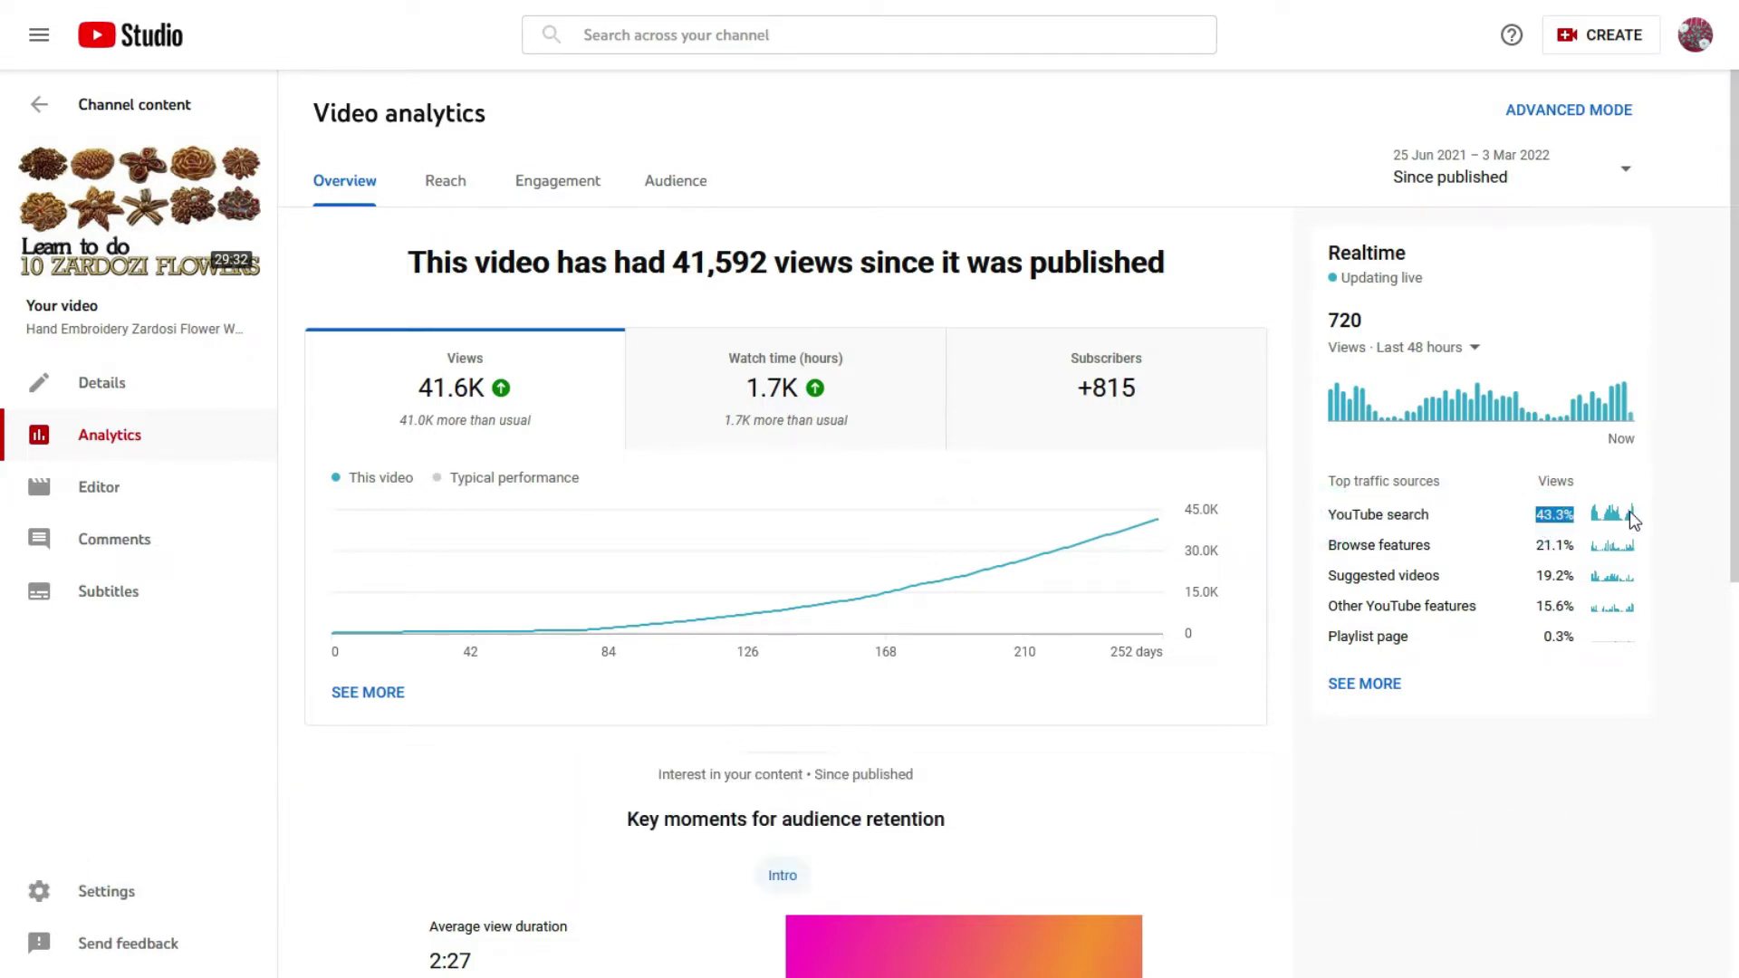
Step: Open the video's traffic source report in advanced analytics with the period set to "Since uploaded (lifetime)"
{"action": "left_click", "coordinate": [1368, 685]}
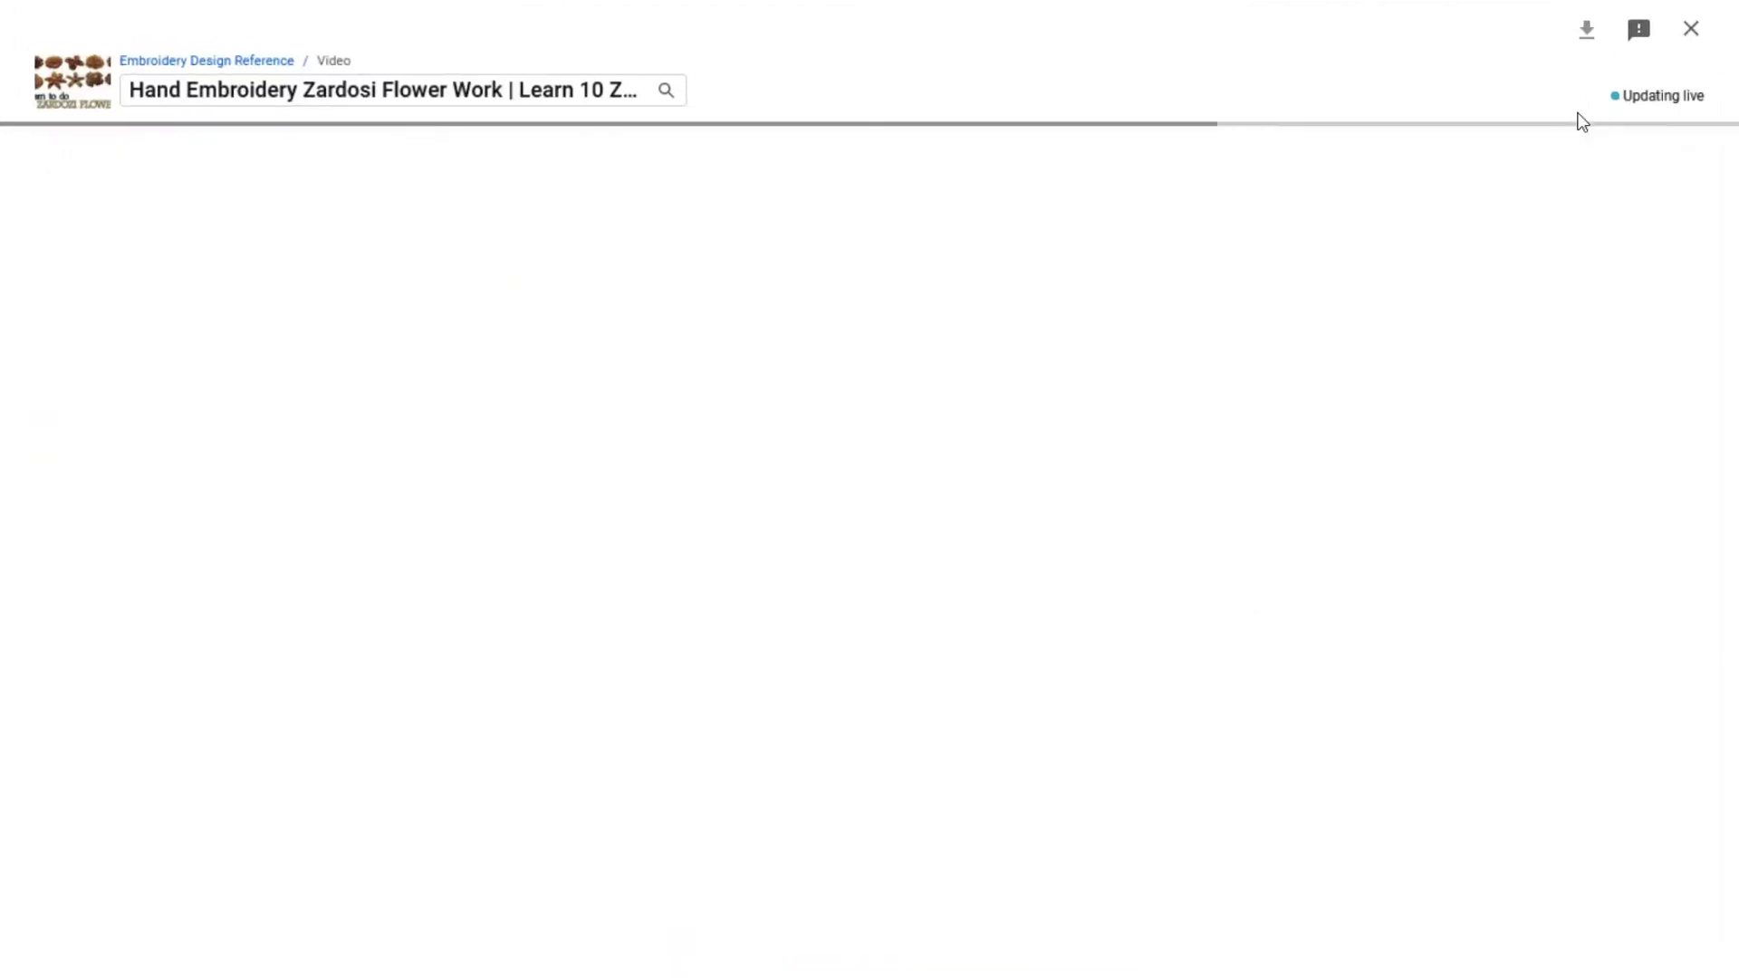
{"action": "left_click", "coordinate": [1690, 29]}
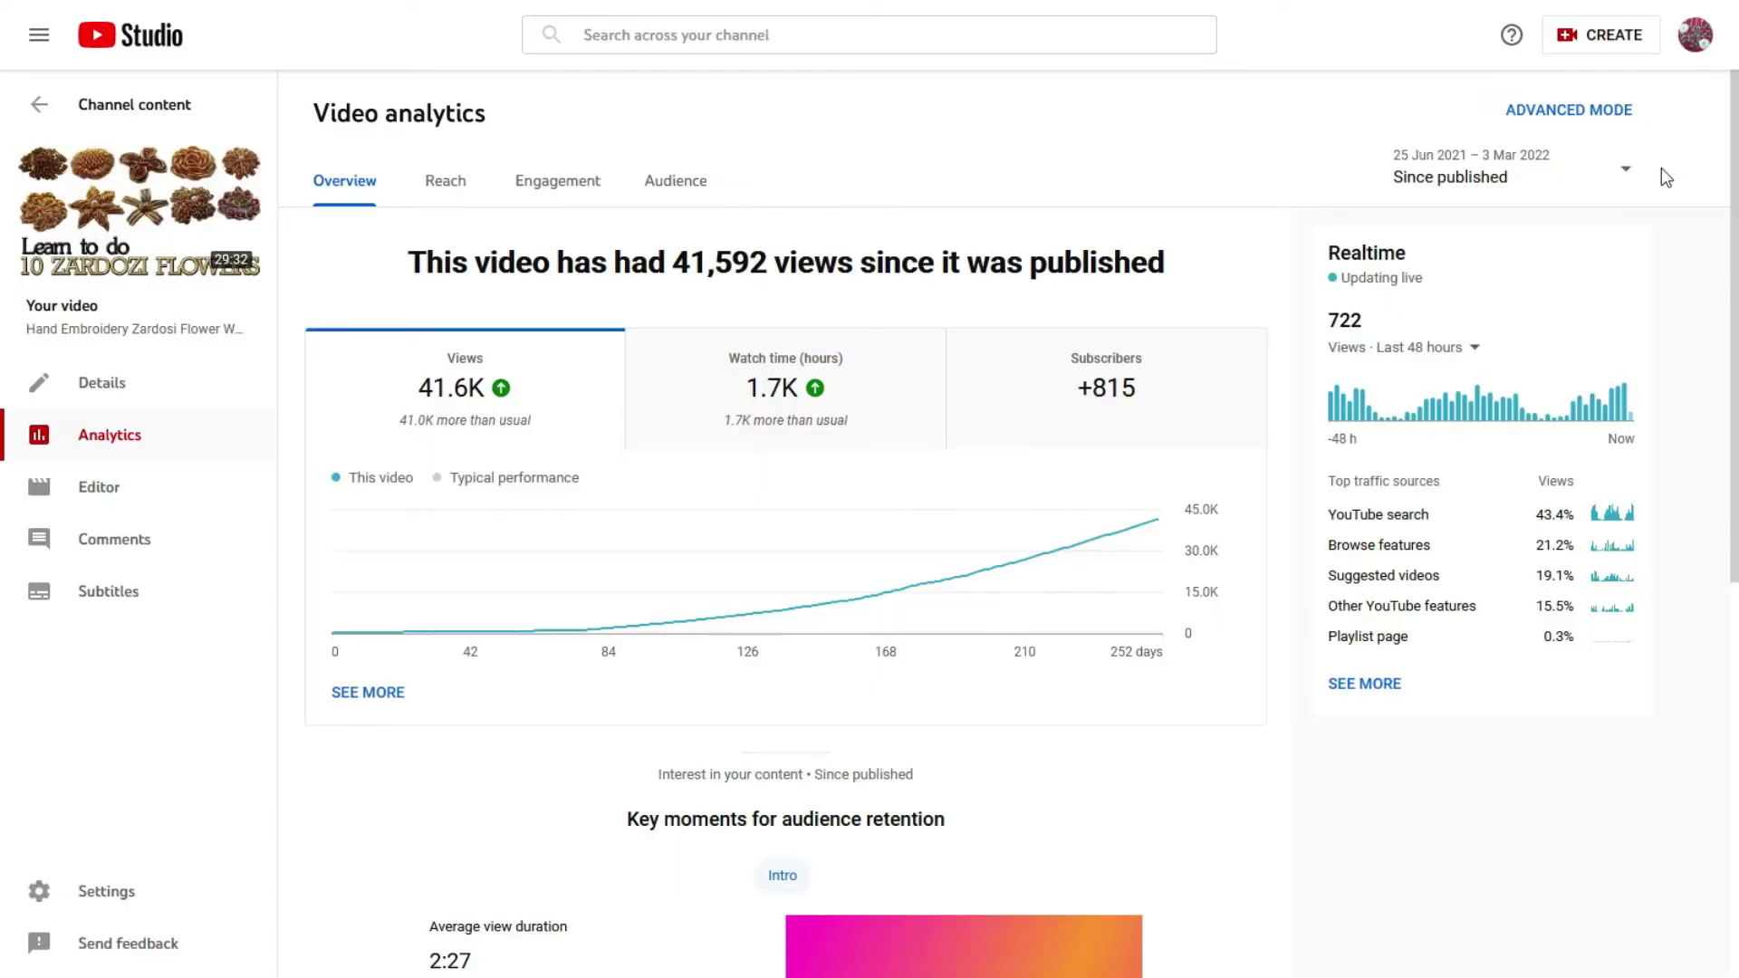
{"action": "left_click", "coordinate": [1580, 121]}
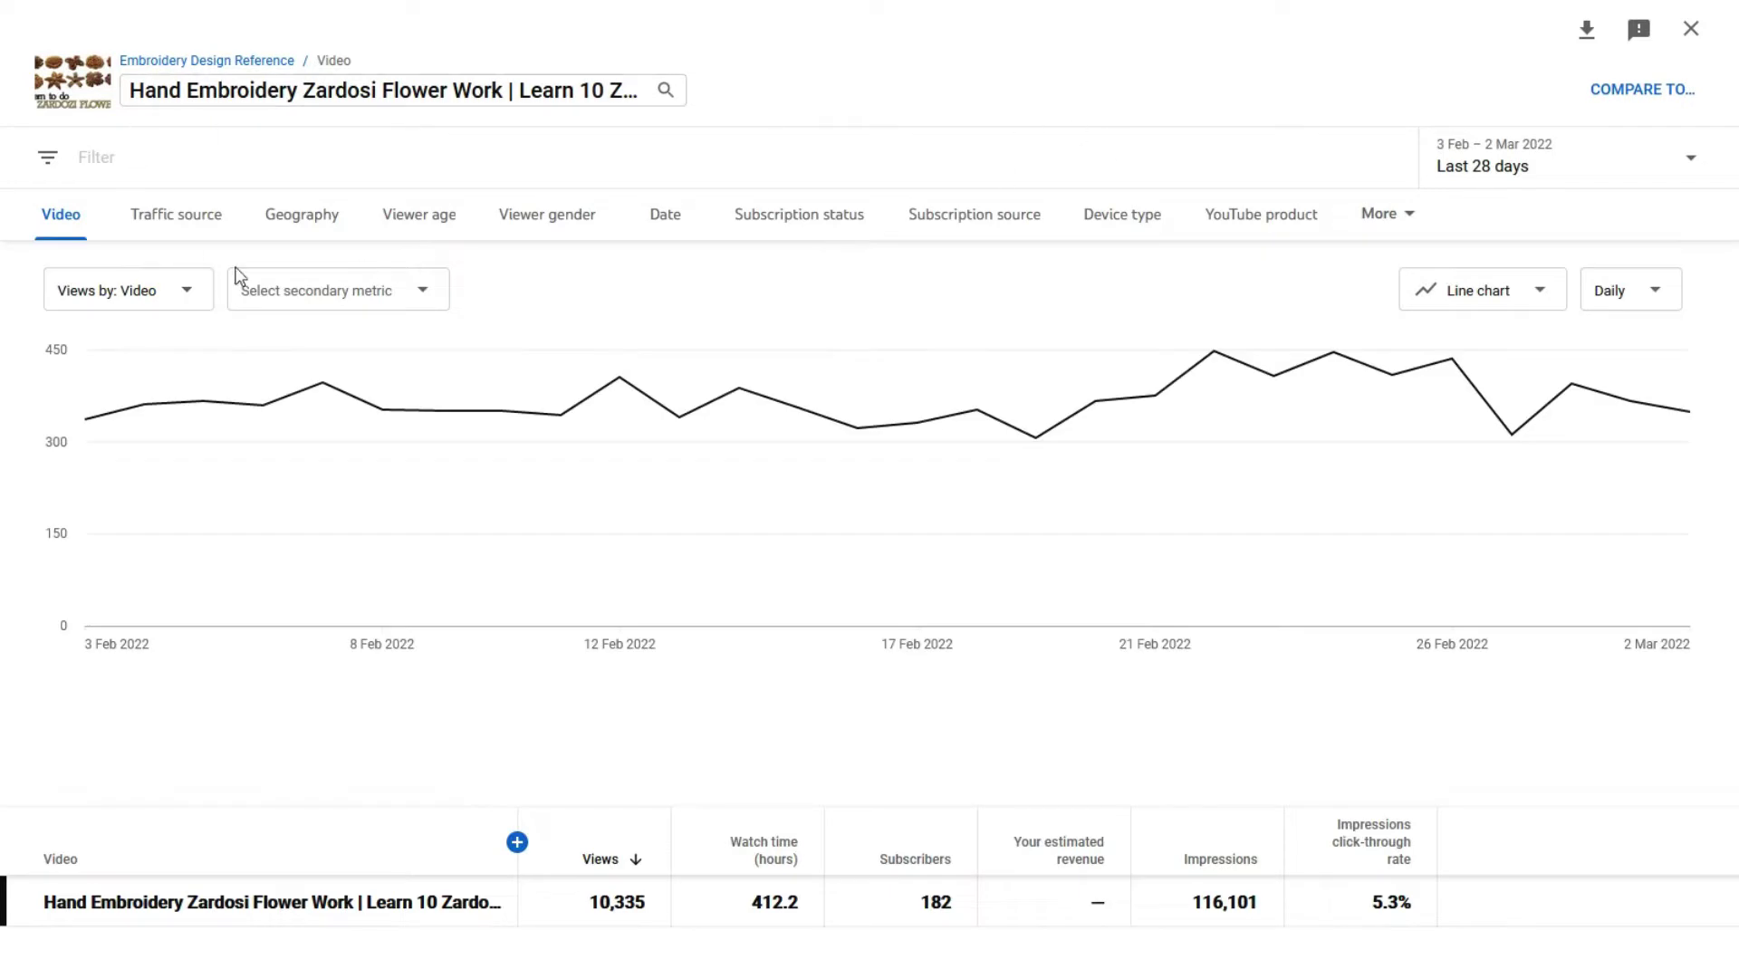
{"action": "left_click", "coordinate": [177, 217]}
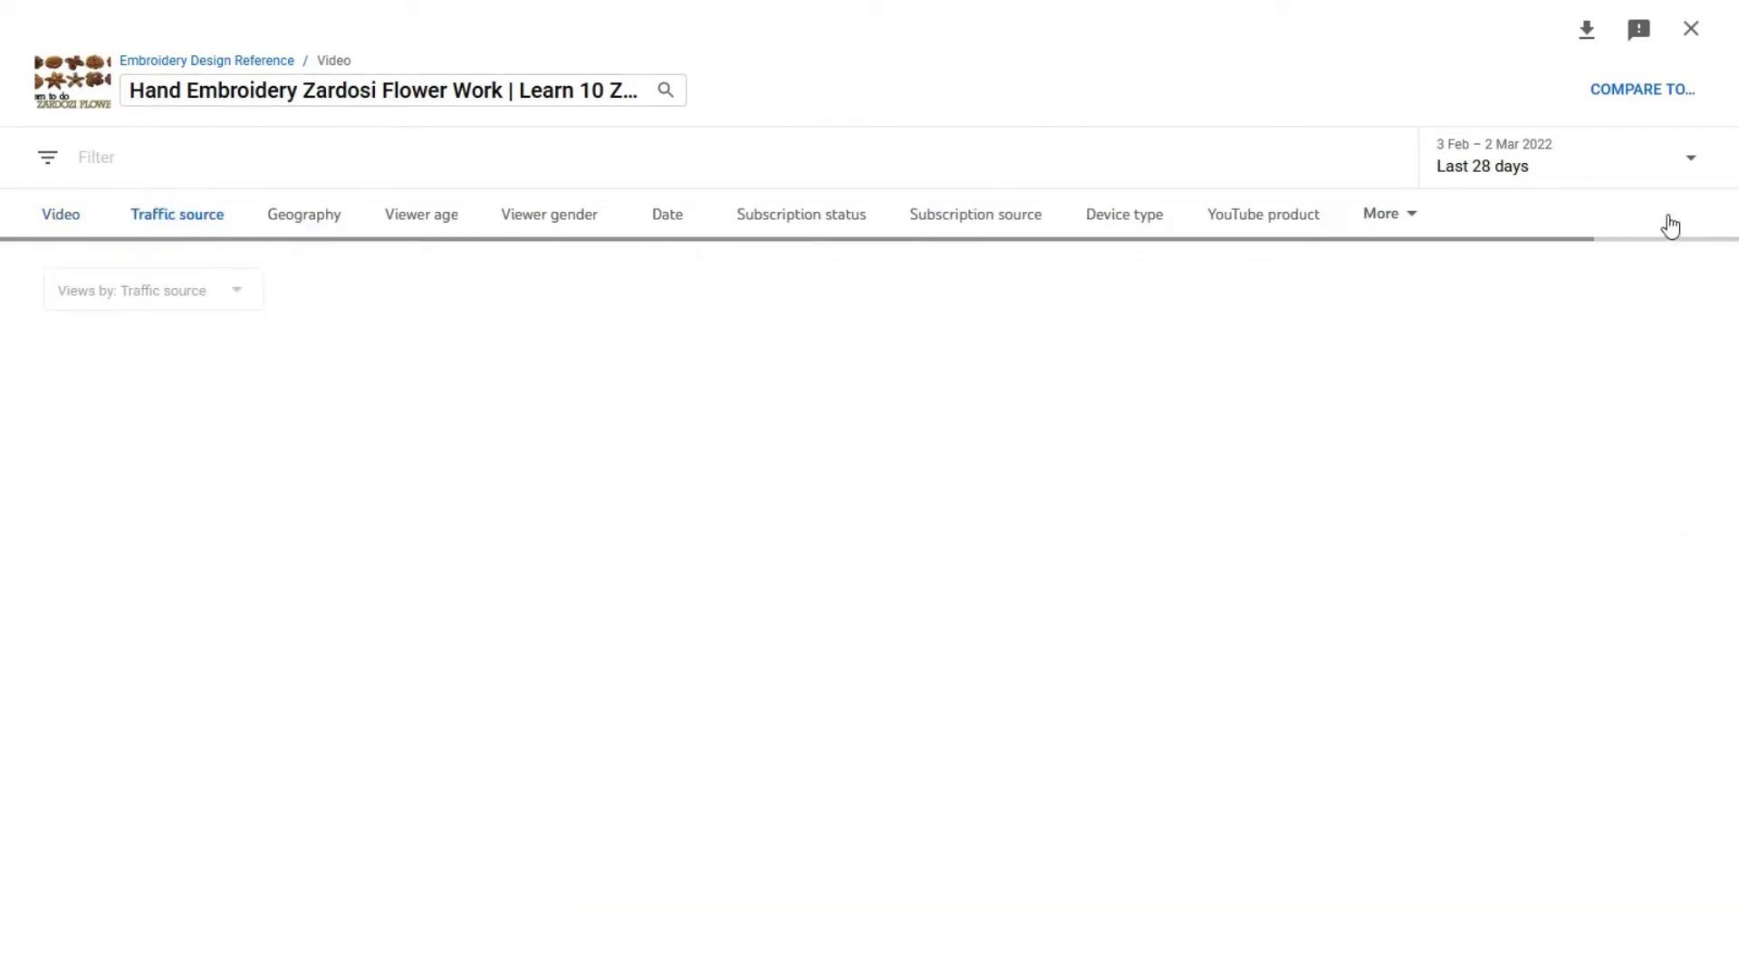
{"action": "left_click", "coordinate": [1683, 166]}
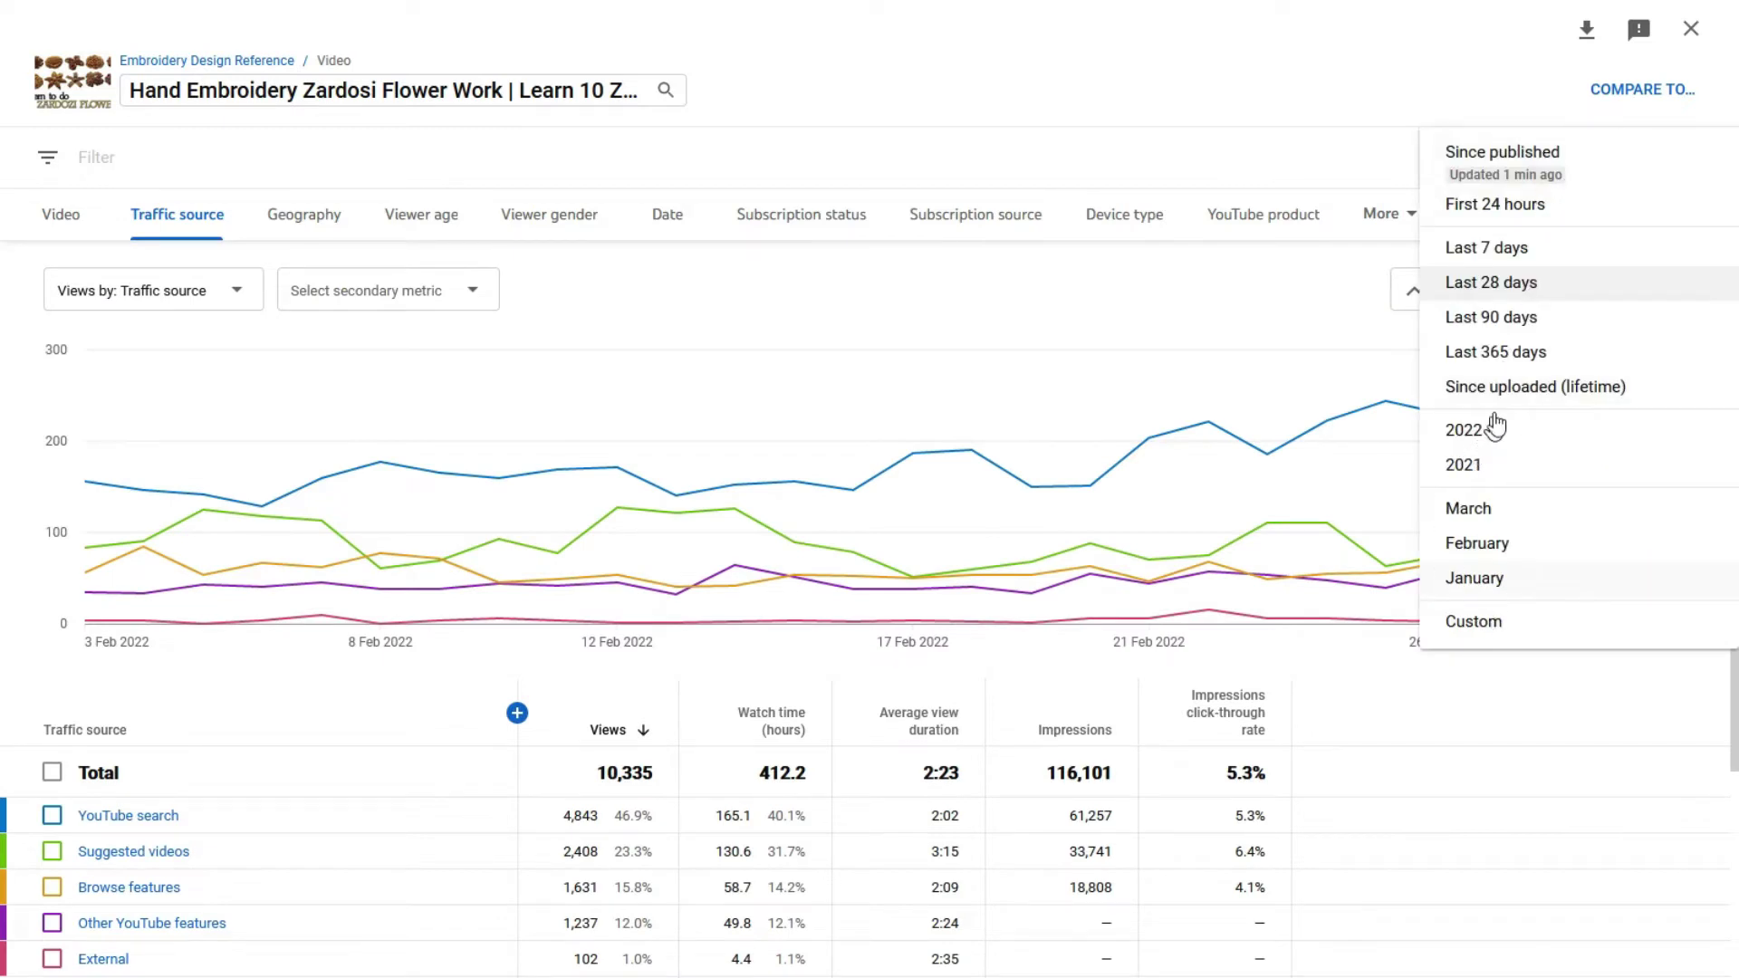
{"action": "left_click", "coordinate": [1503, 386]}
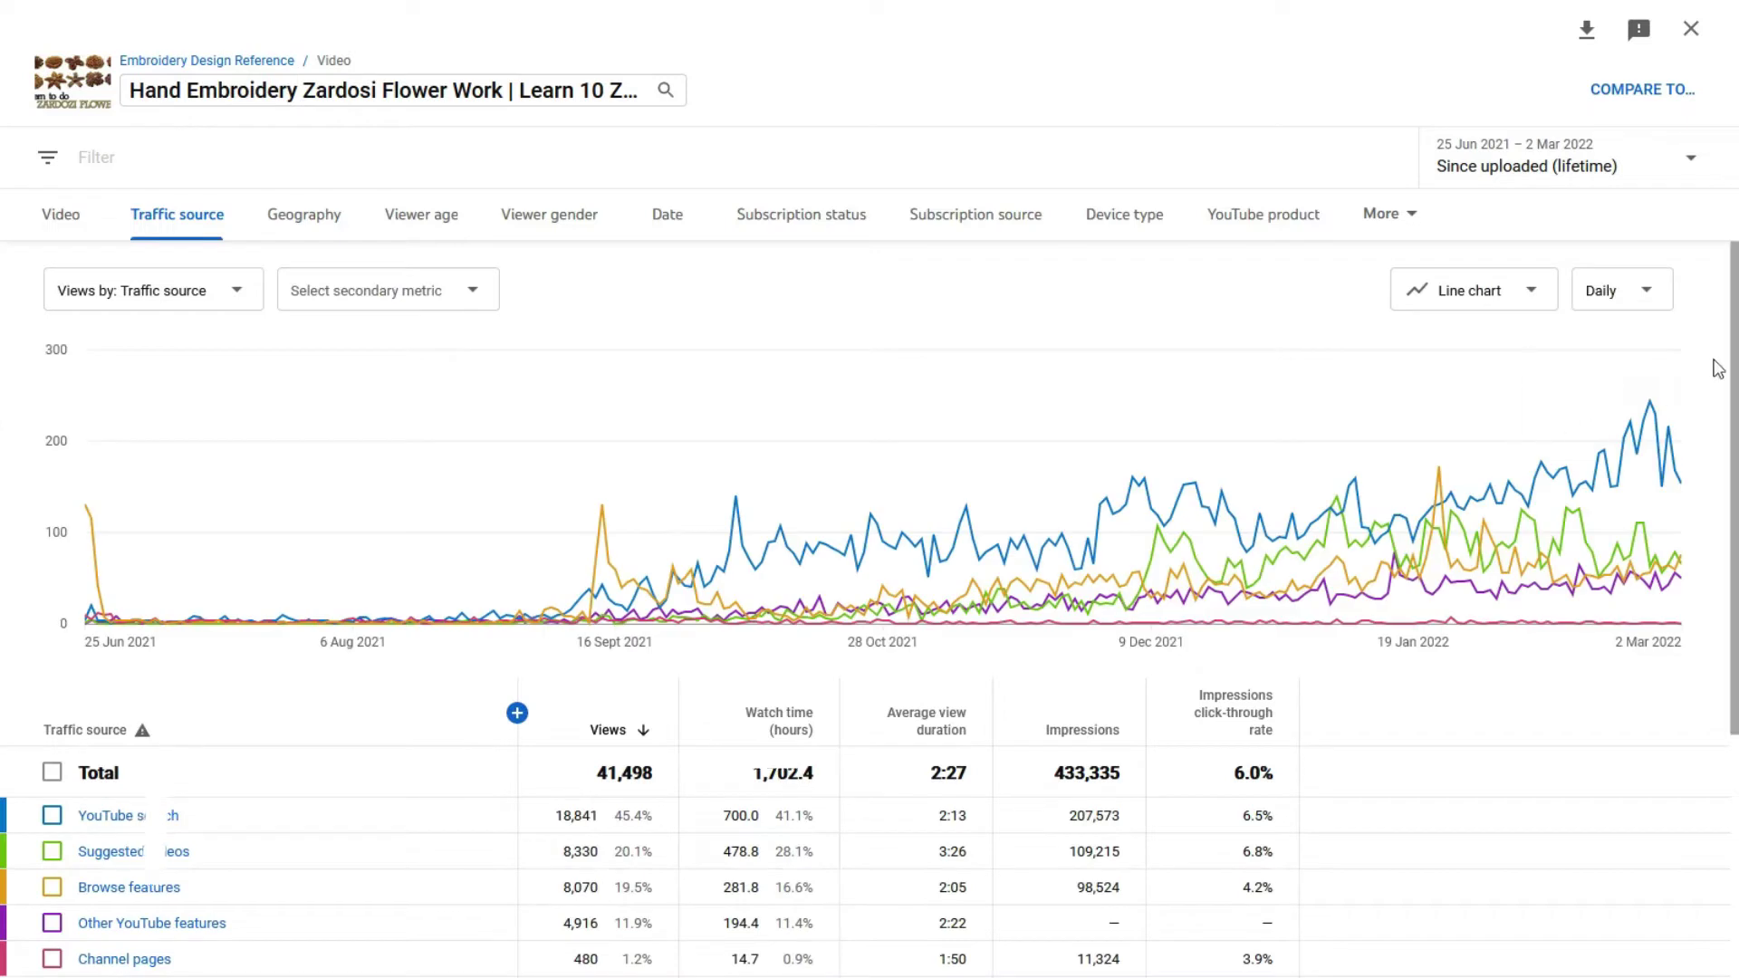
Step: Examine the lifetime traffic source chart from the publication date through mid-September 2021 and the table of sources below it
{"action": "scroll", "coordinate": [5, 453], "scroll_direction": "down", "scroll_amount": 2}
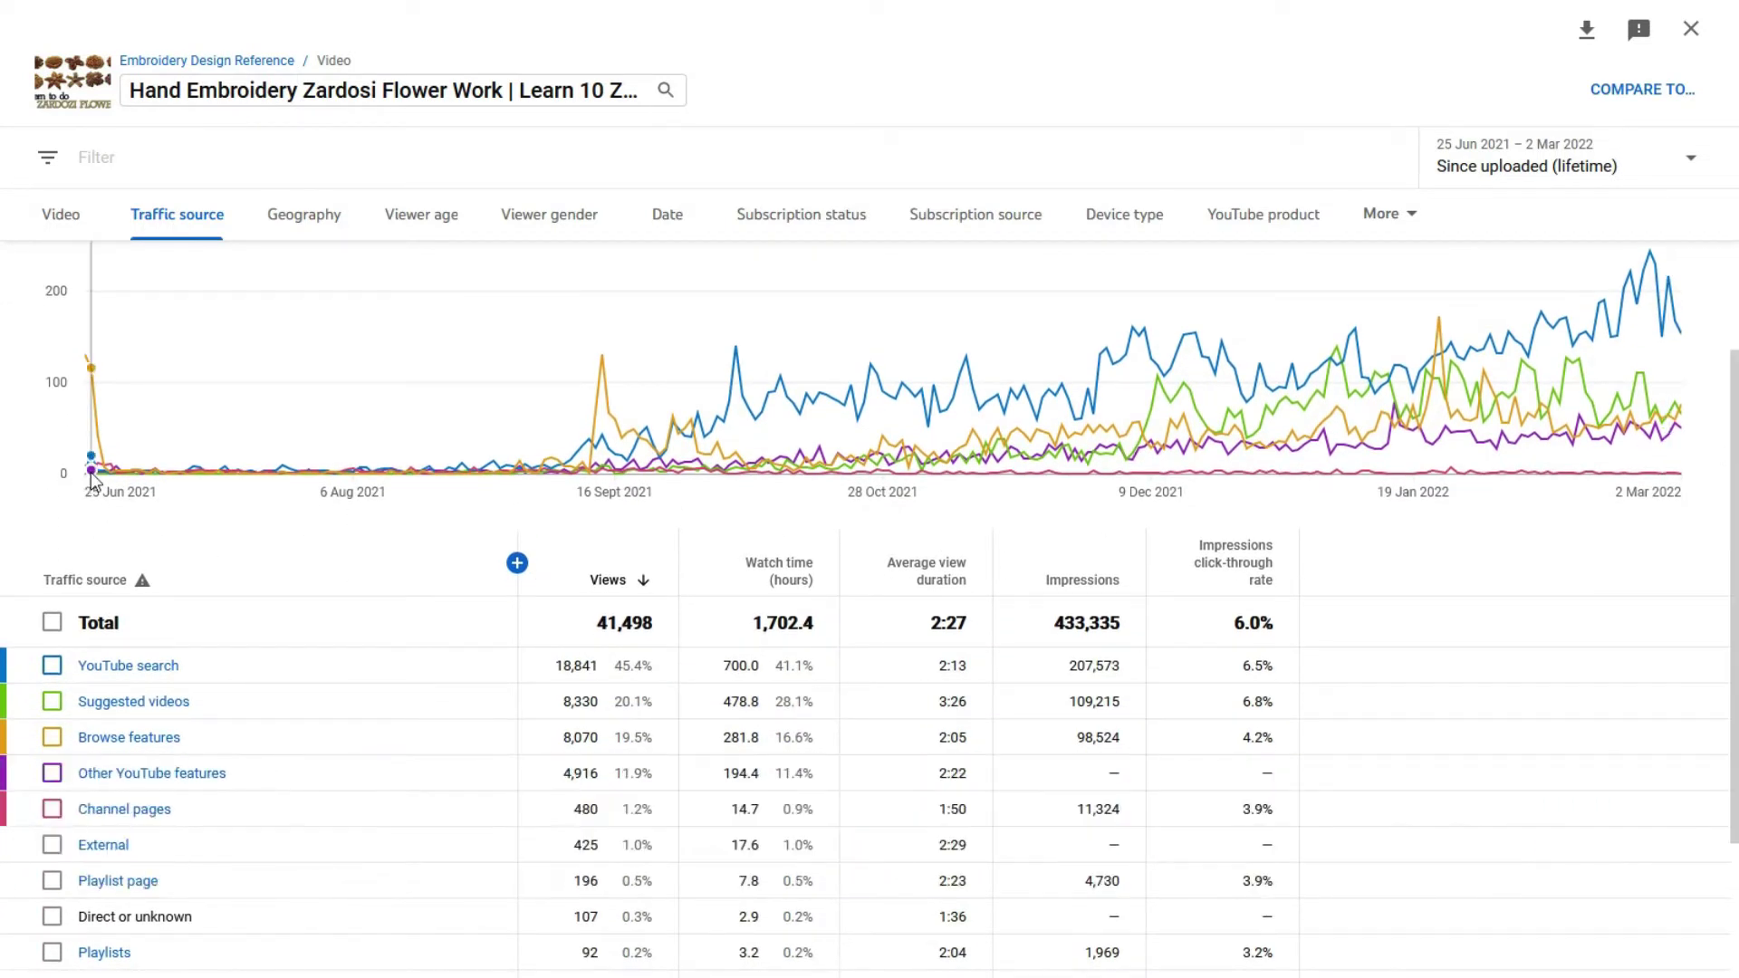
{"action": "mouse_move", "coordinate": [85, 471]}
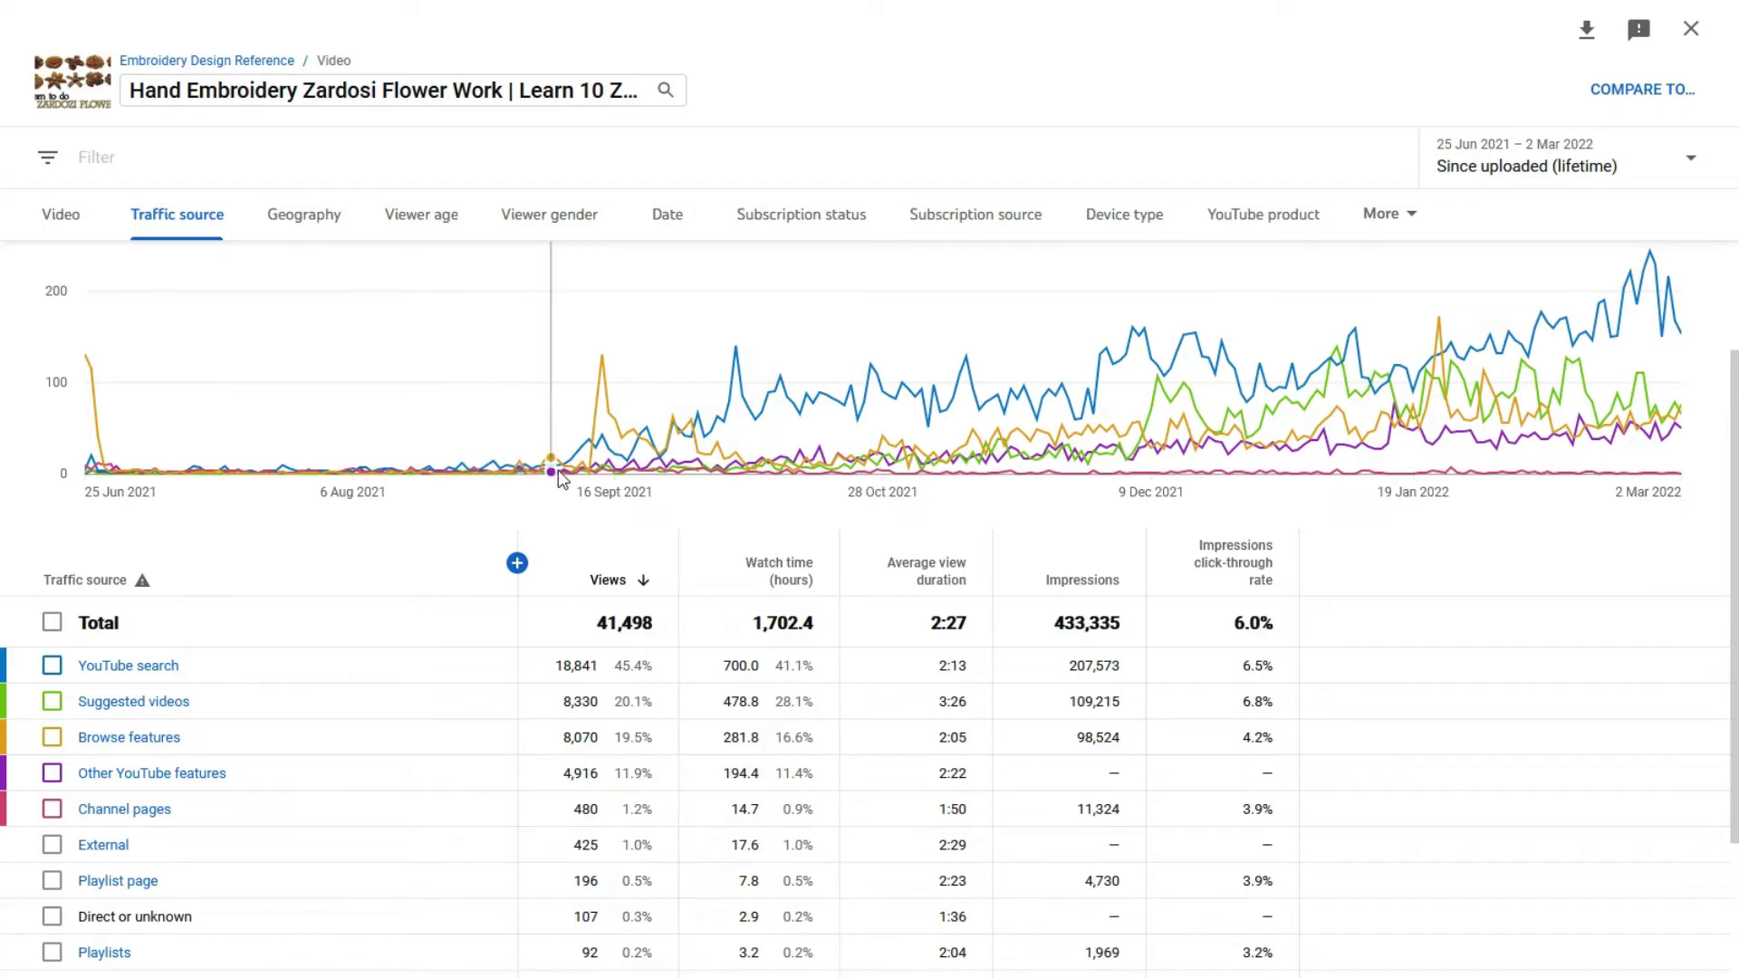
{"action": "mouse_move", "coordinate": [579, 480]}
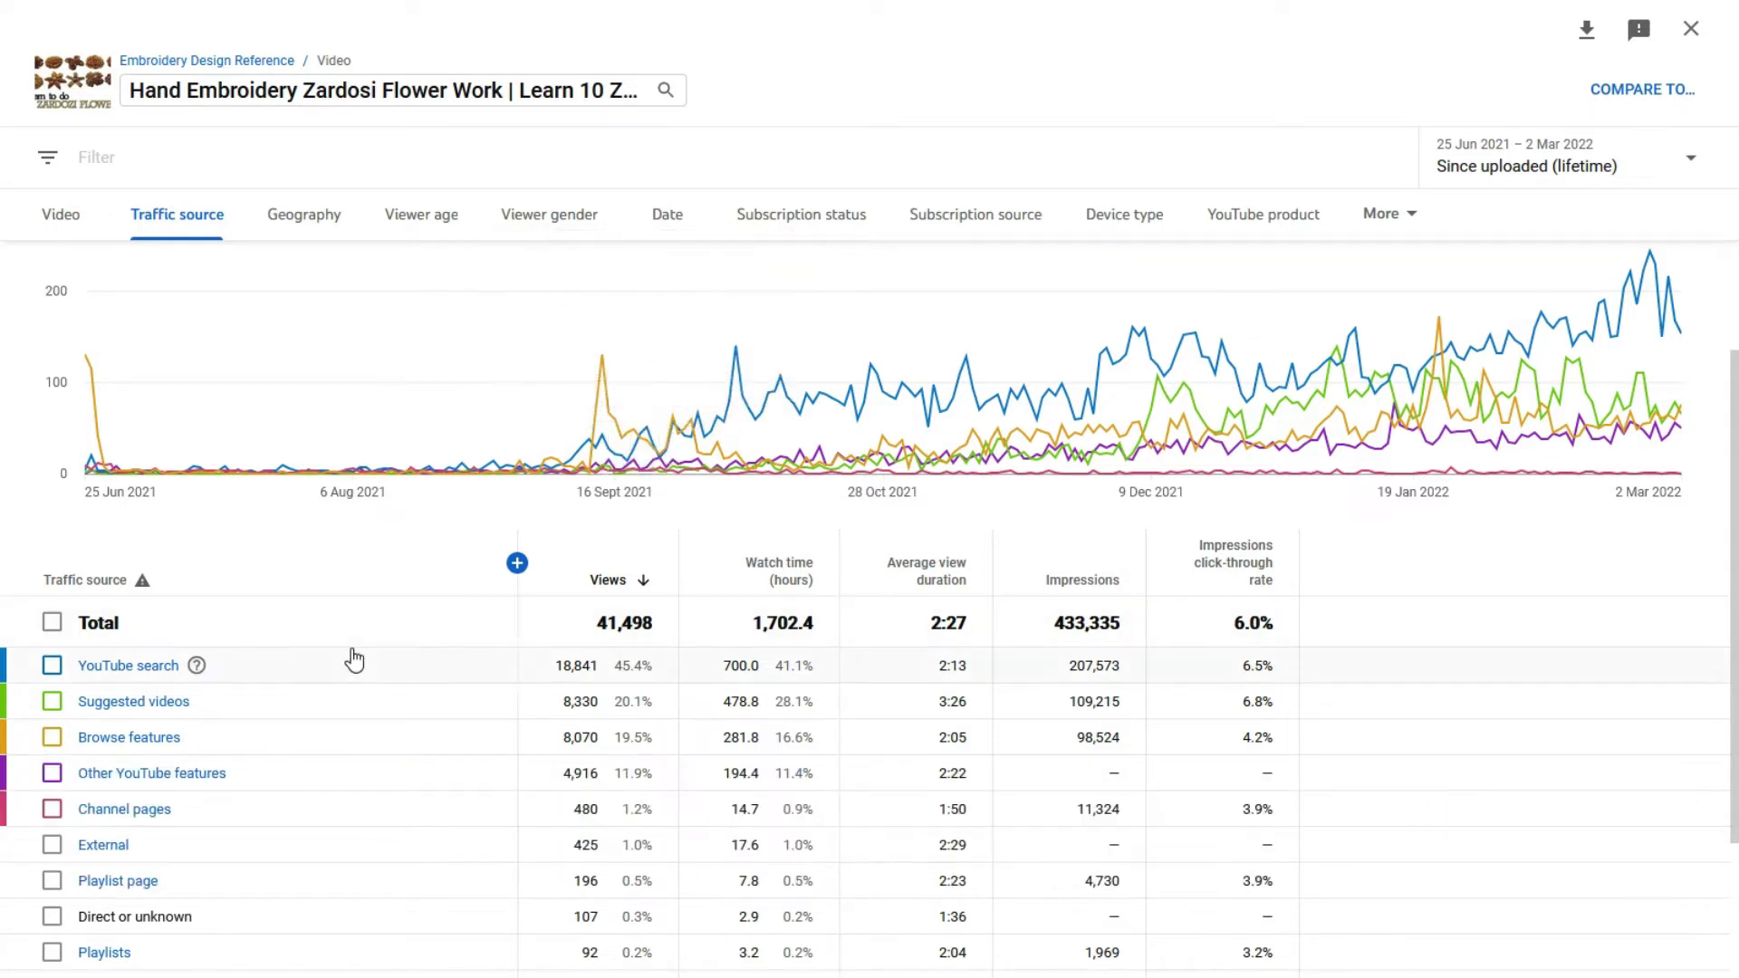
{"action": "scroll", "coordinate": [357, 653], "scroll_direction": "down", "scroll_amount": 2}
{"action": "scroll", "coordinate": [666, 448], "scroll_direction": "up", "scroll_amount": 2}
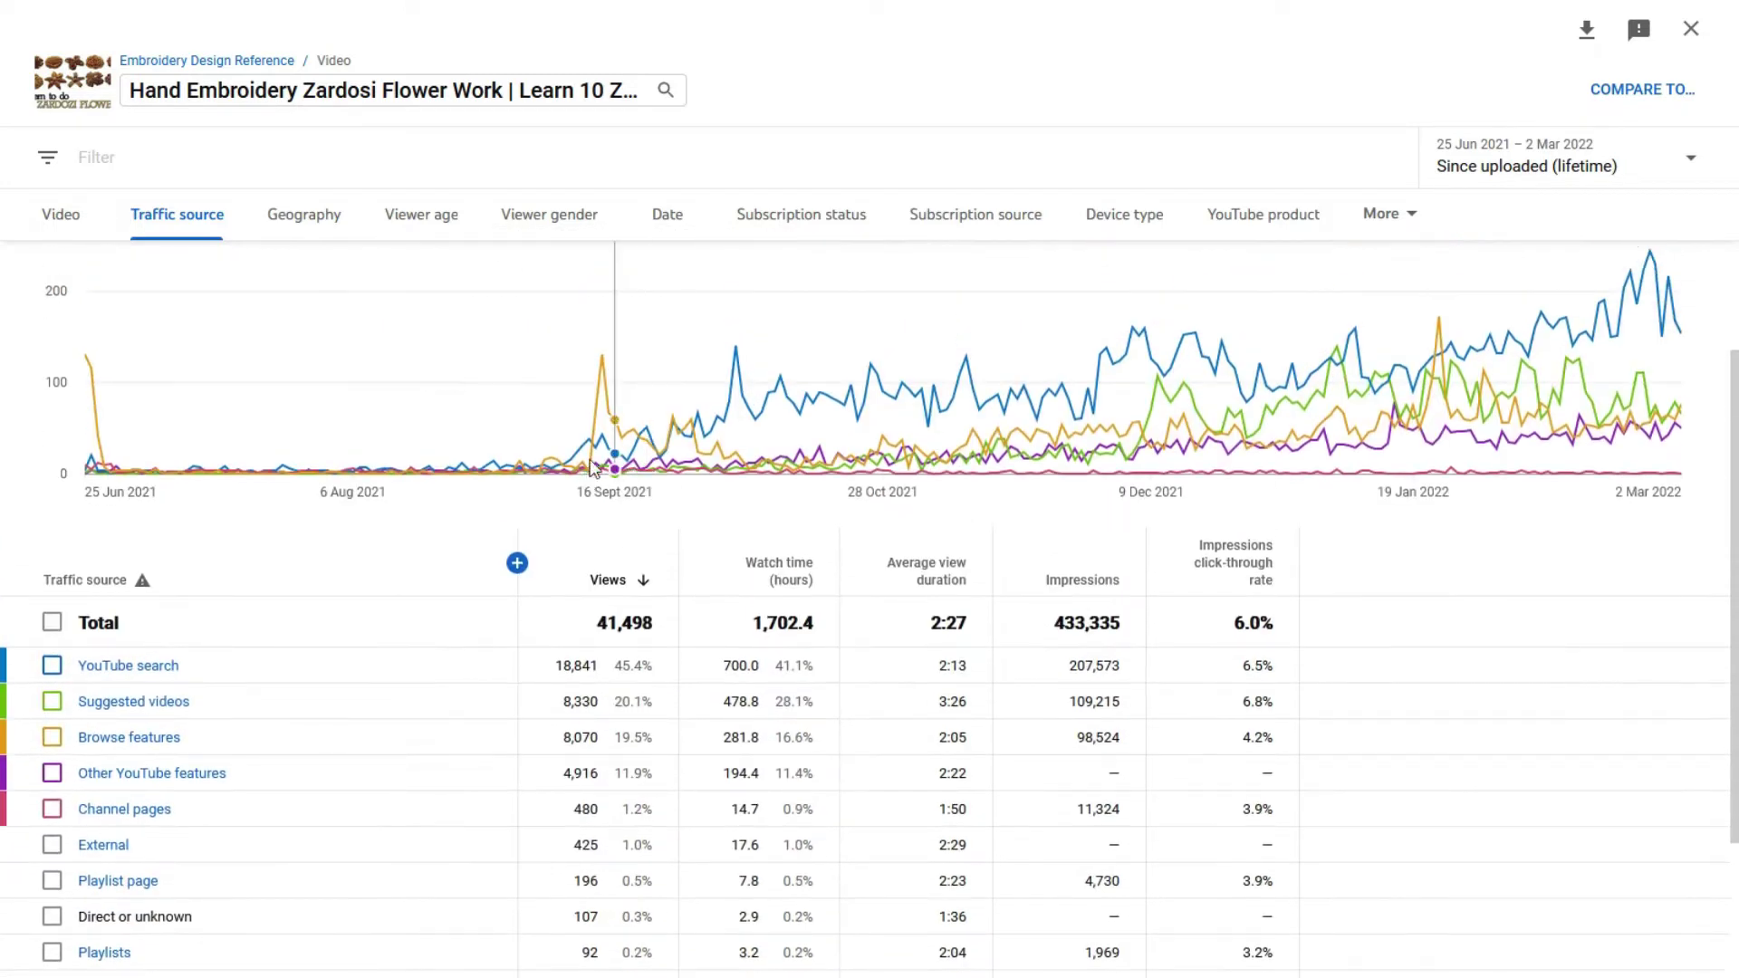
{"action": "mouse_move", "coordinate": [597, 450]}
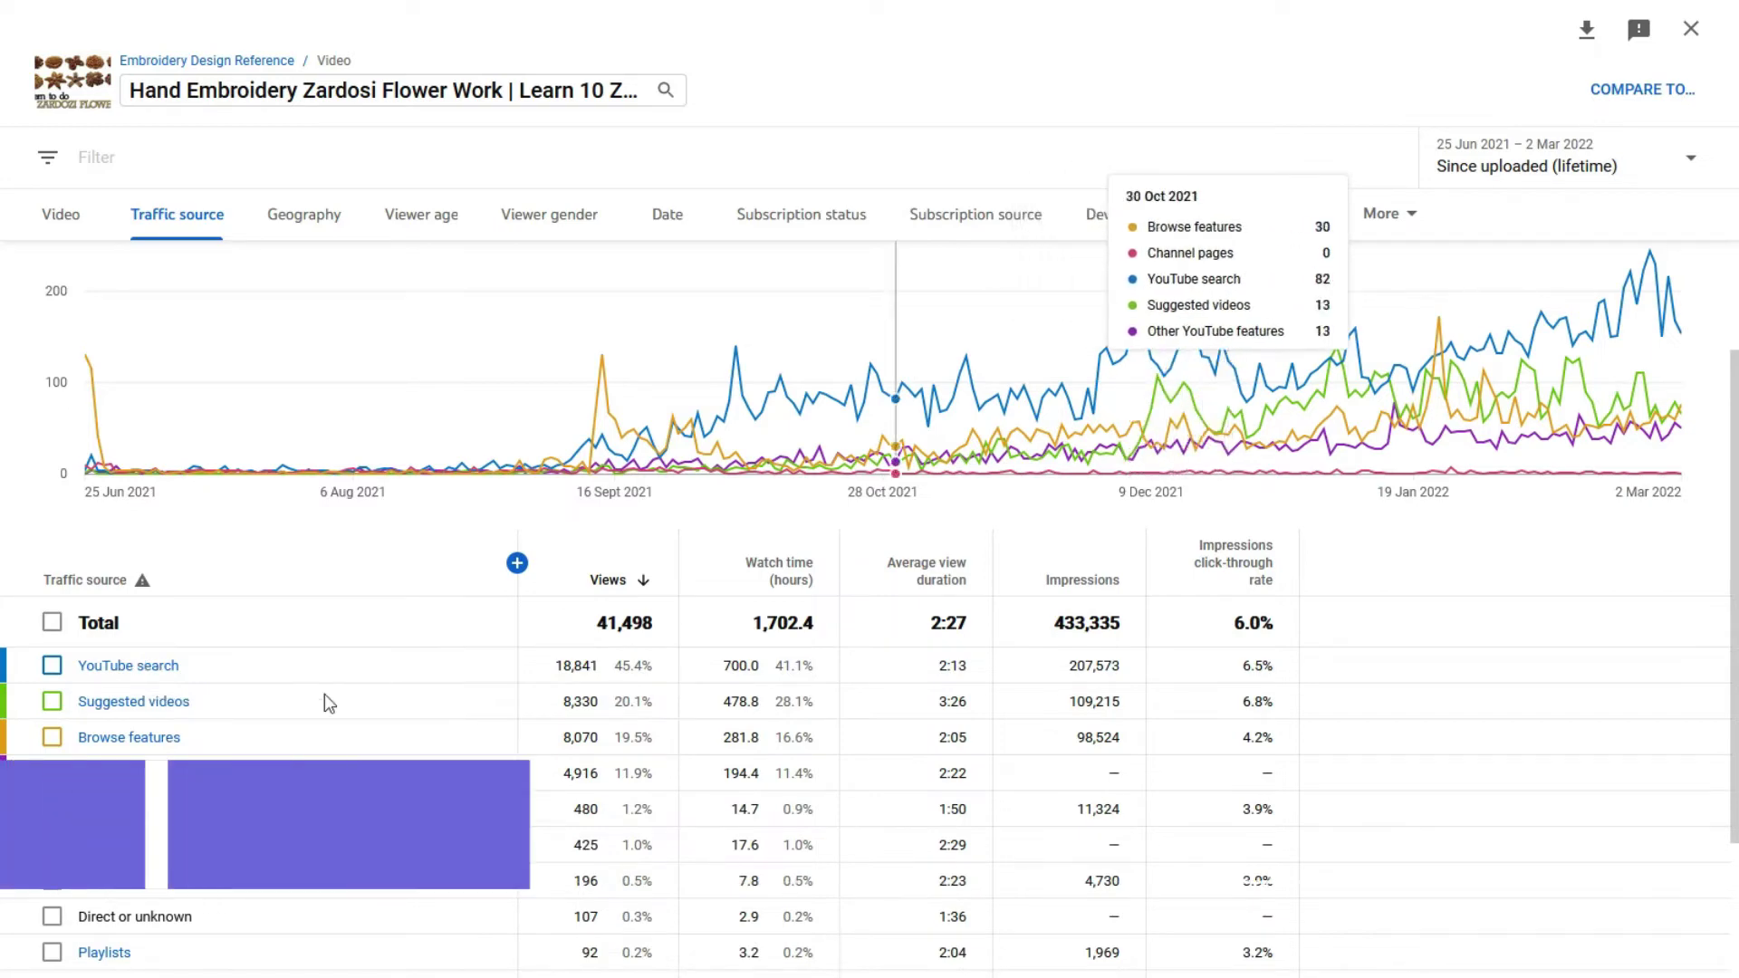
Step: Open the YouTube search breakdown of the traffic sources and highlight the search term "zardosi work designs"
{"action": "scroll", "coordinate": [125, 654], "scroll_direction": "down", "scroll_amount": 2}
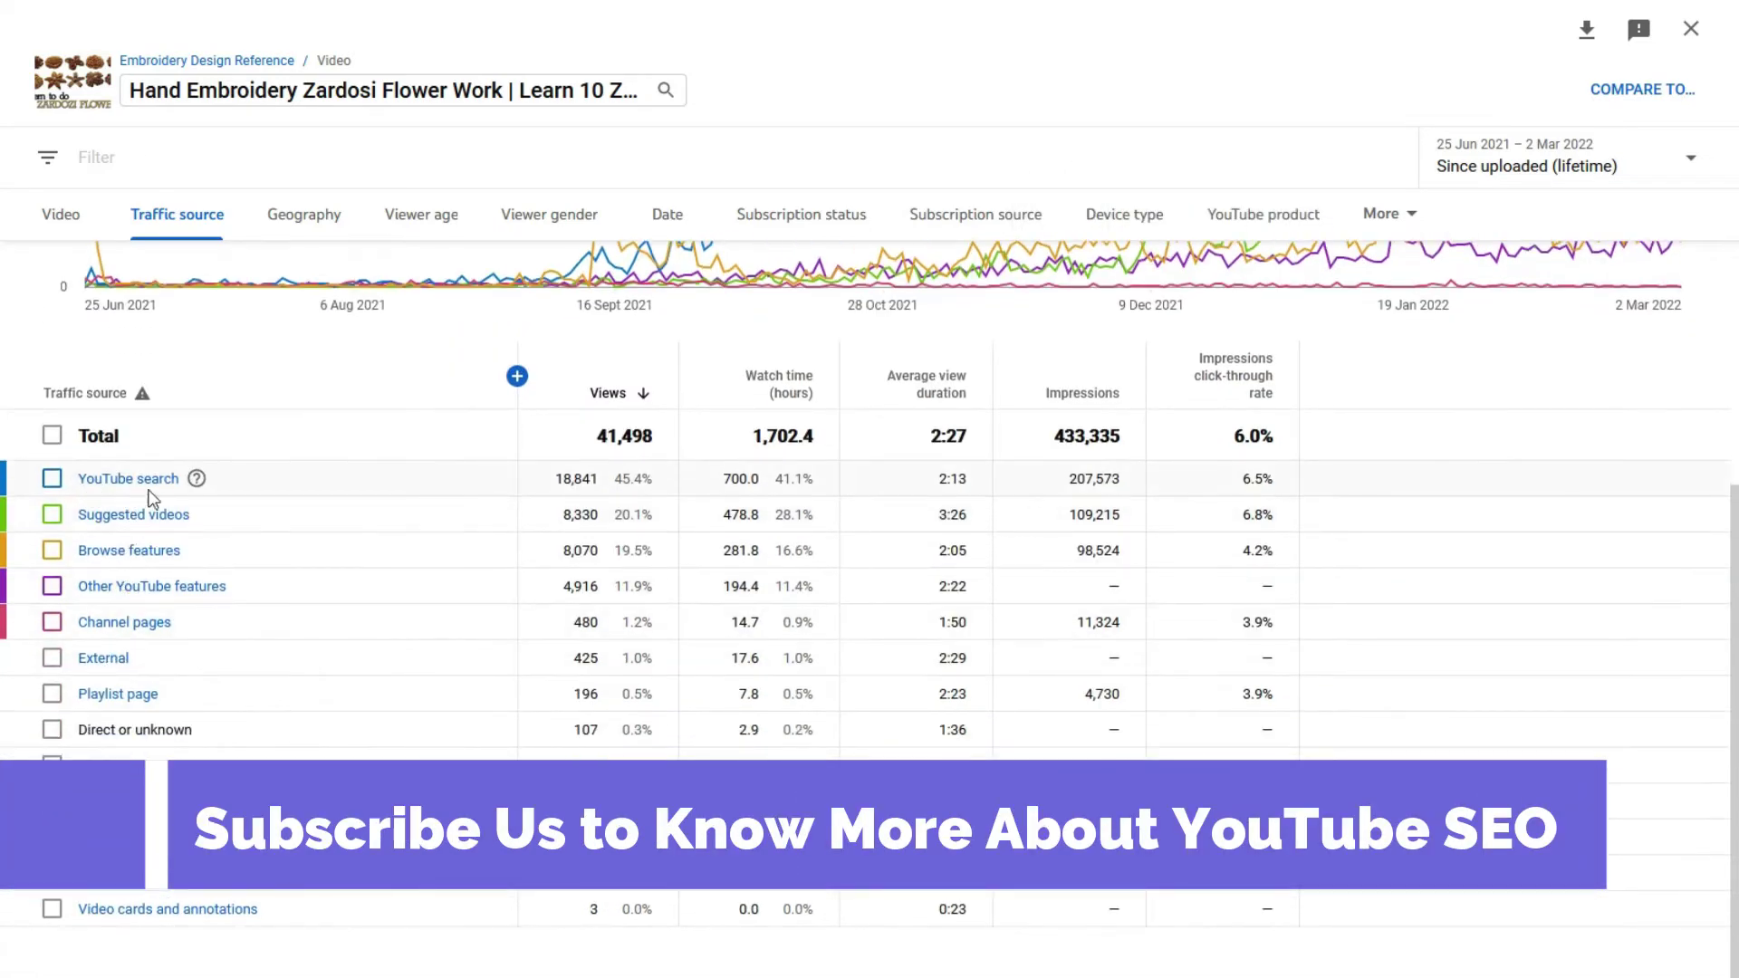
{"action": "mouse_move", "coordinate": [196, 489]}
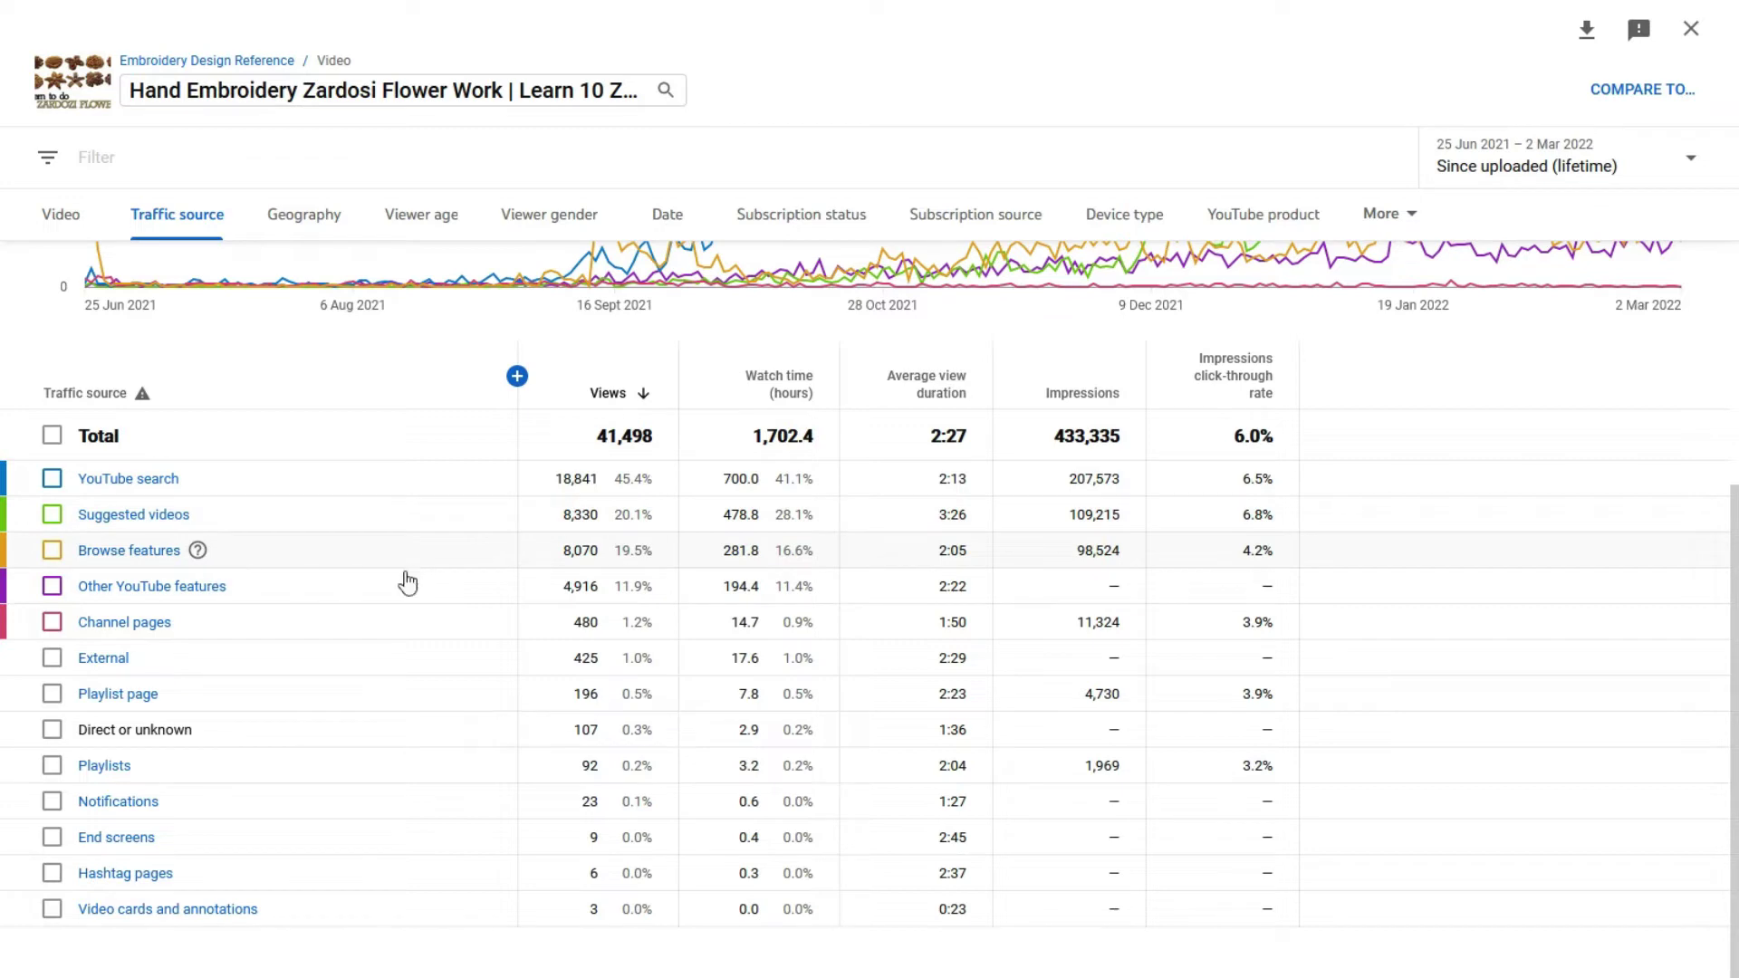
{"action": "left_click", "coordinate": [126, 480]}
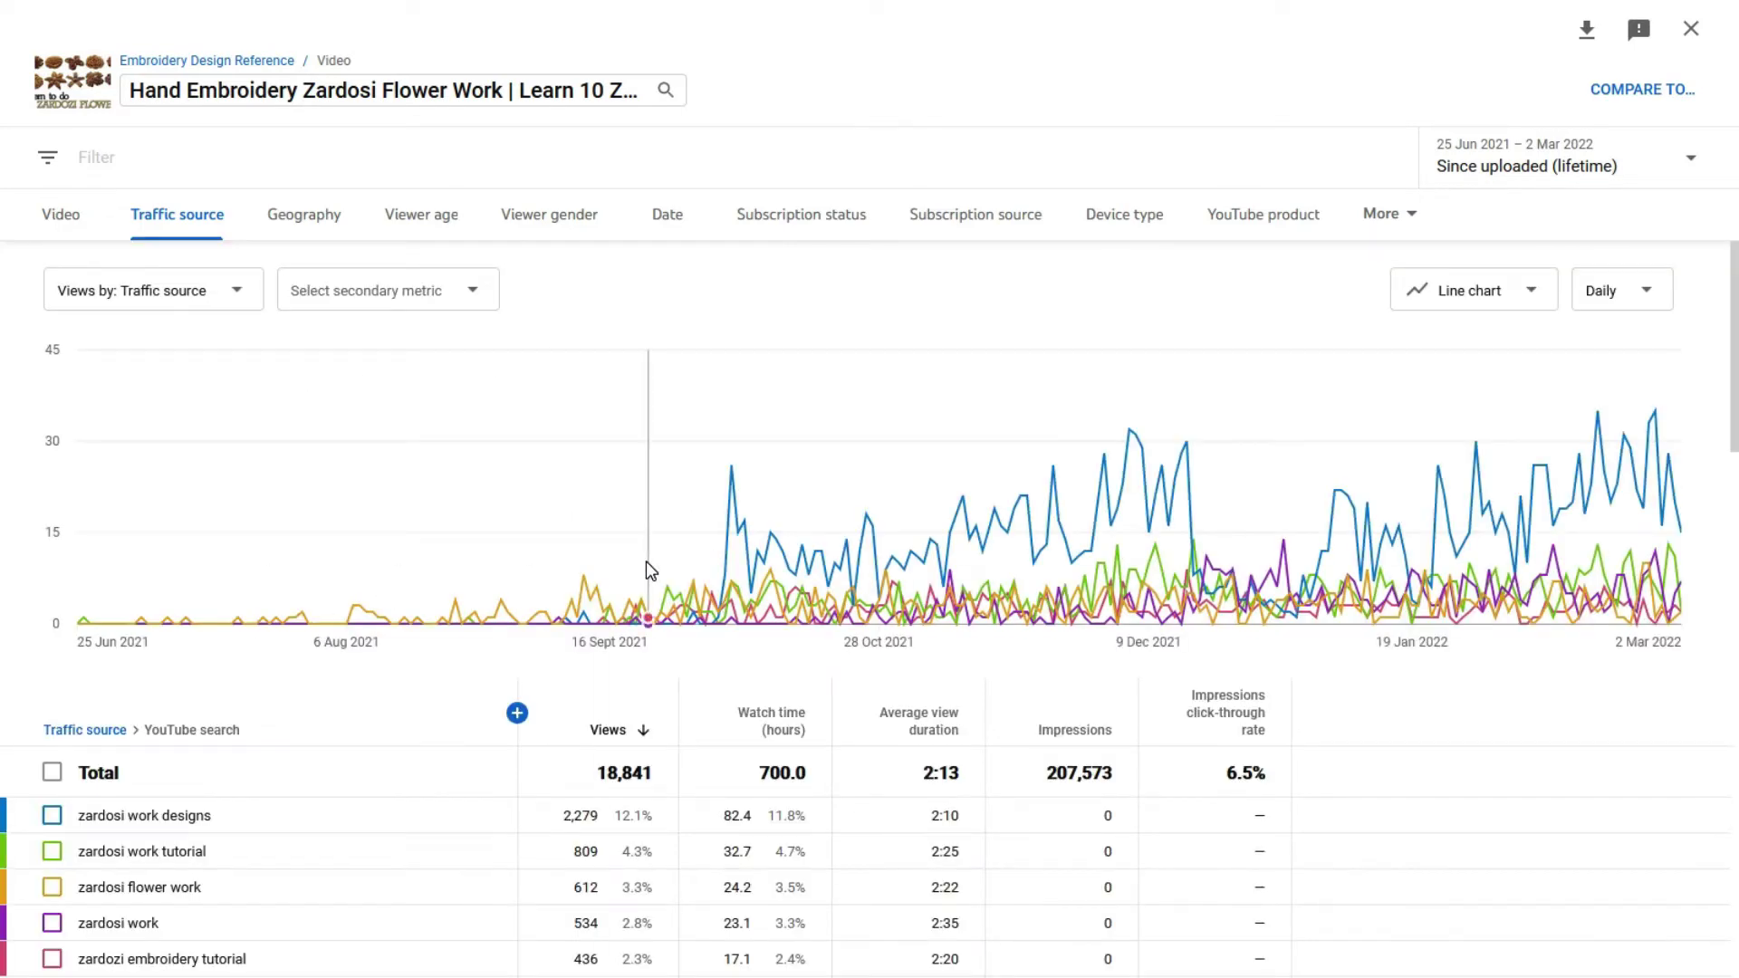
{"action": "scroll", "coordinate": [647, 569], "scroll_direction": "down", "scroll_amount": 3}
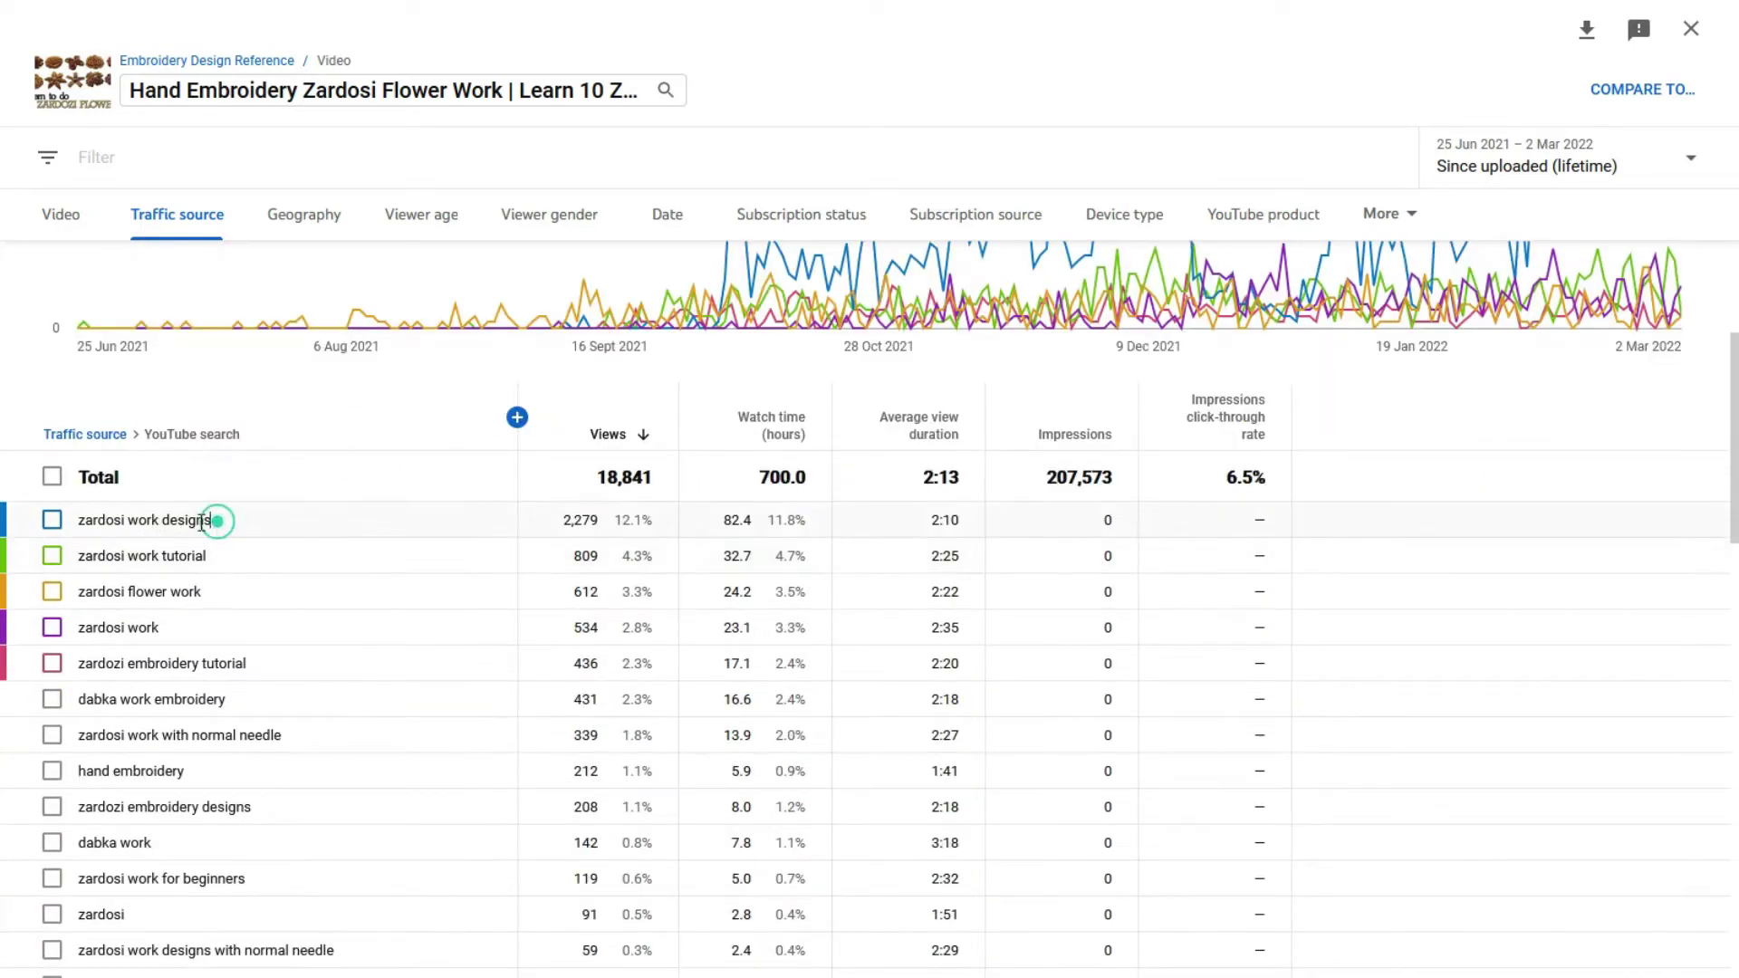
{"action": "left_click_drag", "start_coordinate": [202, 523], "coordinate": [80, 534]}
{"action": "scroll", "coordinate": [172, 685], "scroll_direction": "up", "scroll_amount": 2}
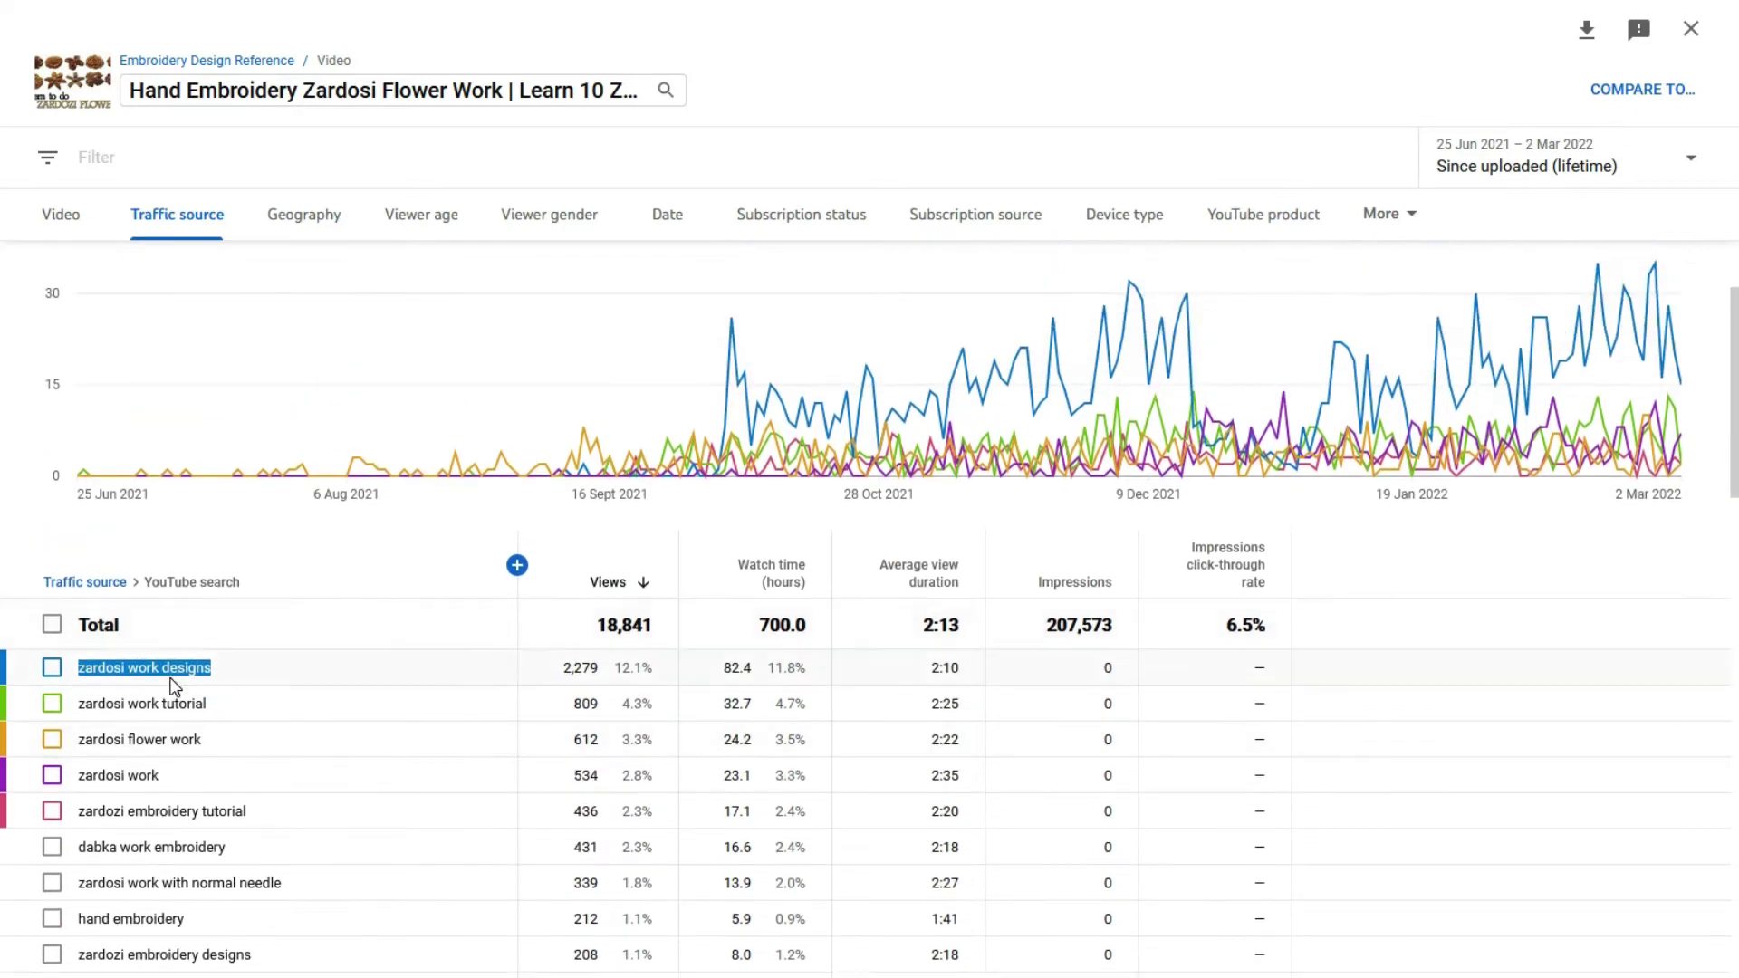
{"action": "left_click_drag", "start_coordinate": [76, 667], "coordinate": [202, 667]}
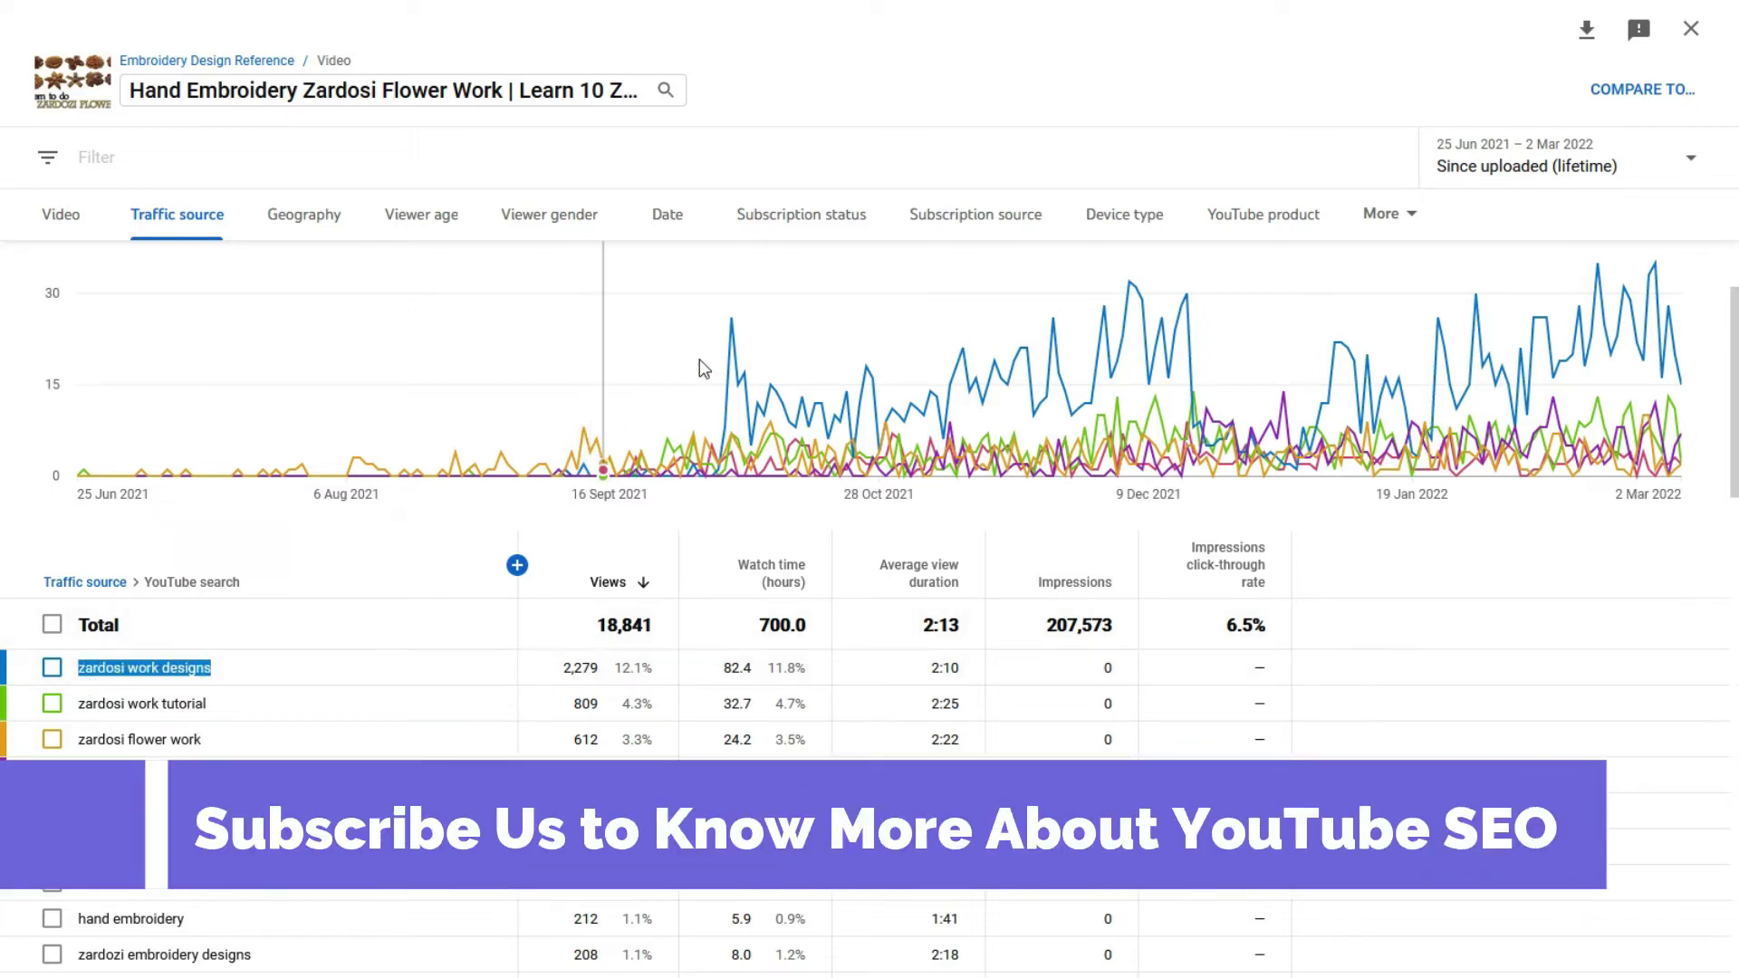
Step: Inspect the search-term chart around September 2021 and highlight the top search-term rows from "zardosi work designs" down past "zardosi work for beginners"
{"action": "mouse_move", "coordinate": [736, 367]}
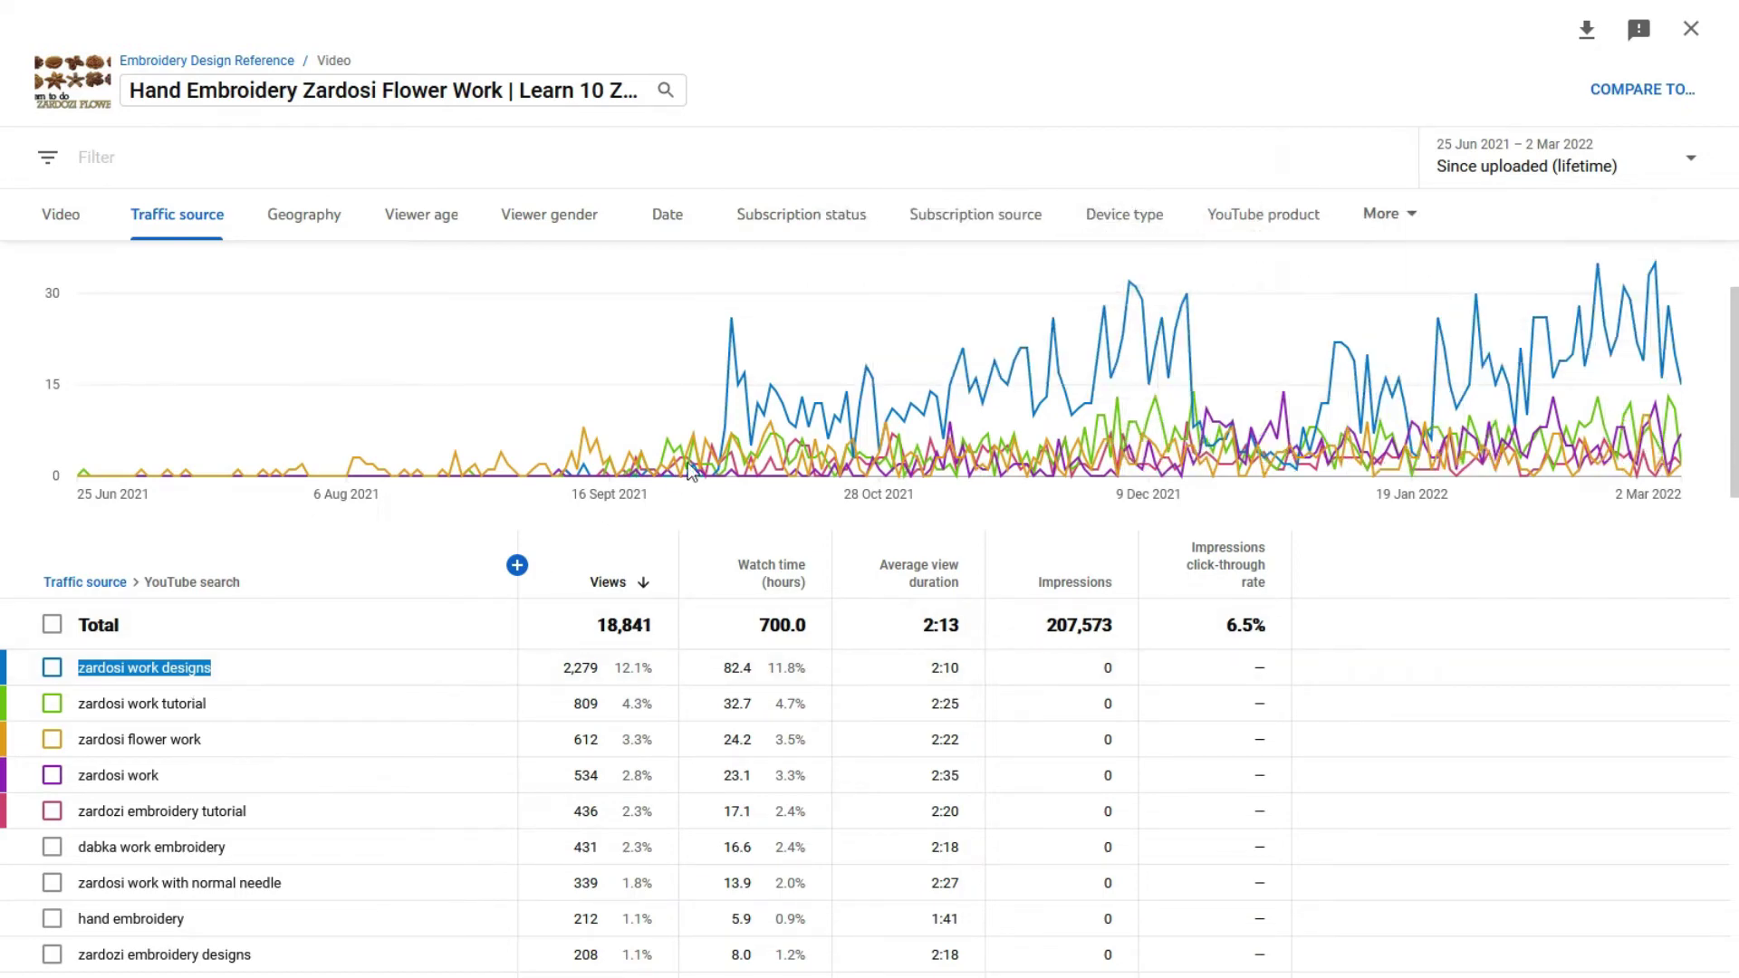
{"action": "mouse_move", "coordinate": [584, 477]}
{"action": "left_click_drag", "start_coordinate": [79, 704], "coordinate": [74, 386]}
{"action": "scroll", "coordinate": [238, 757], "scroll_direction": "down", "scroll_amount": 1}
{"action": "scroll", "coordinate": [238, 748], "scroll_direction": "down", "scroll_amount": 3}
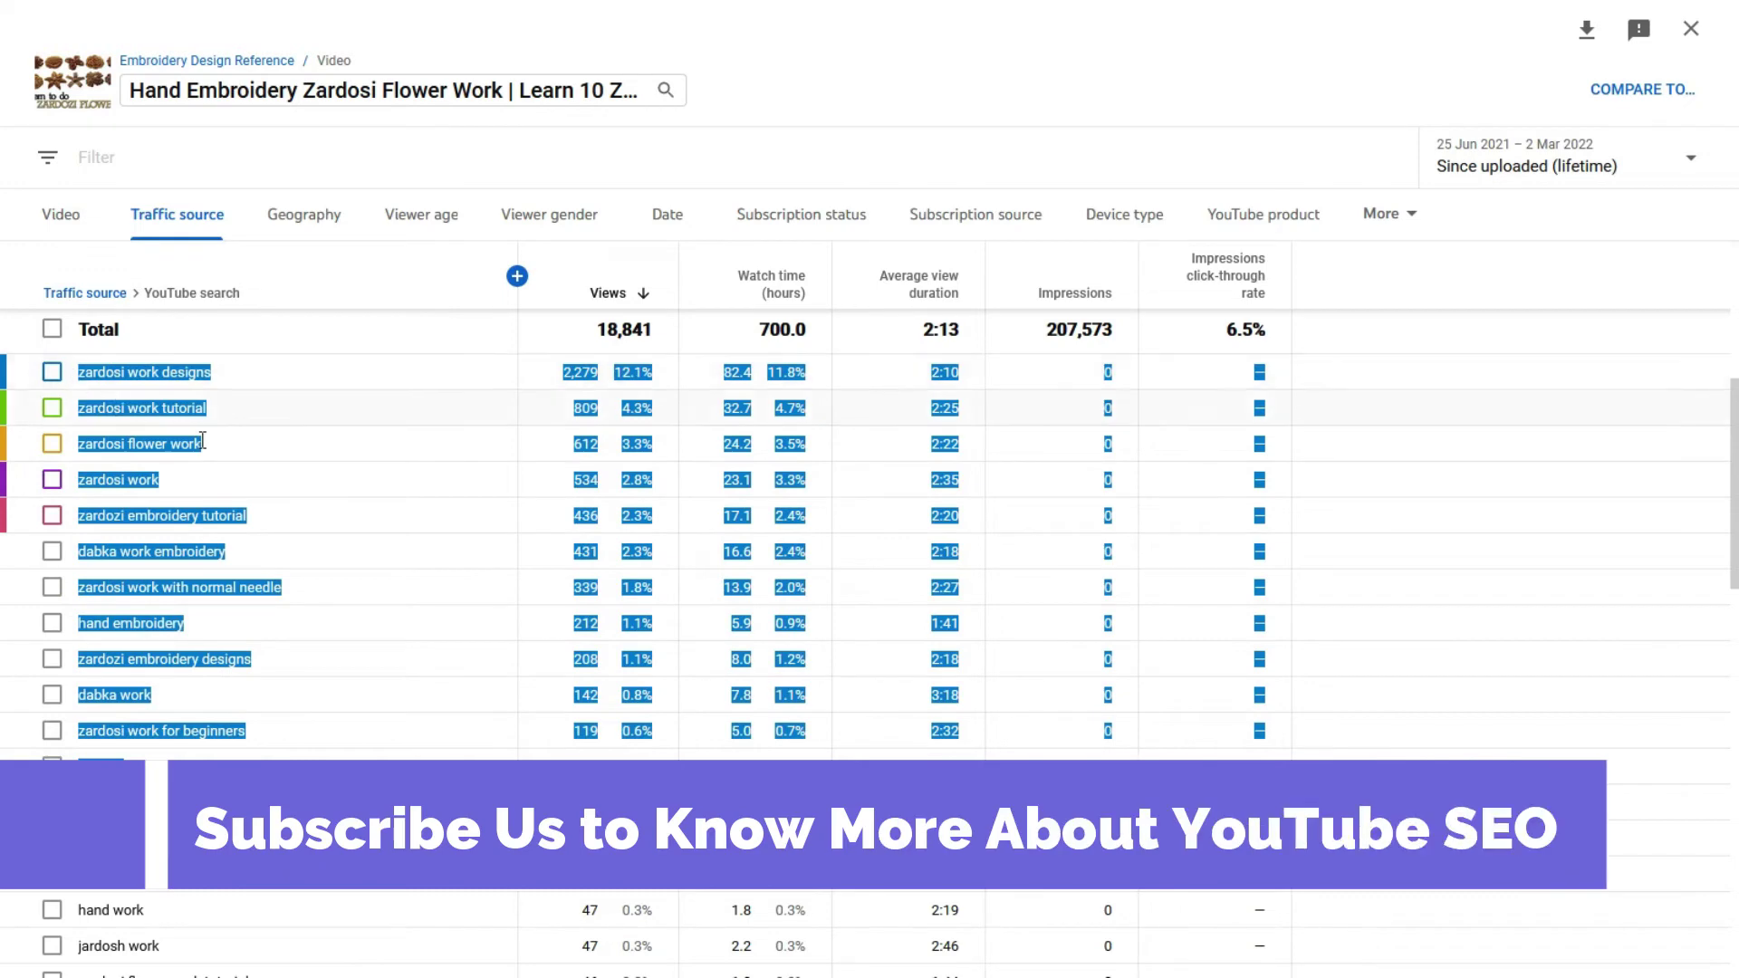
Step: Examine the remaining YouTube search terms, from "zardosi" down to the end of the top 50 results
{"action": "scroll", "coordinate": [397, 581], "scroll_direction": "down", "scroll_amount": 3}
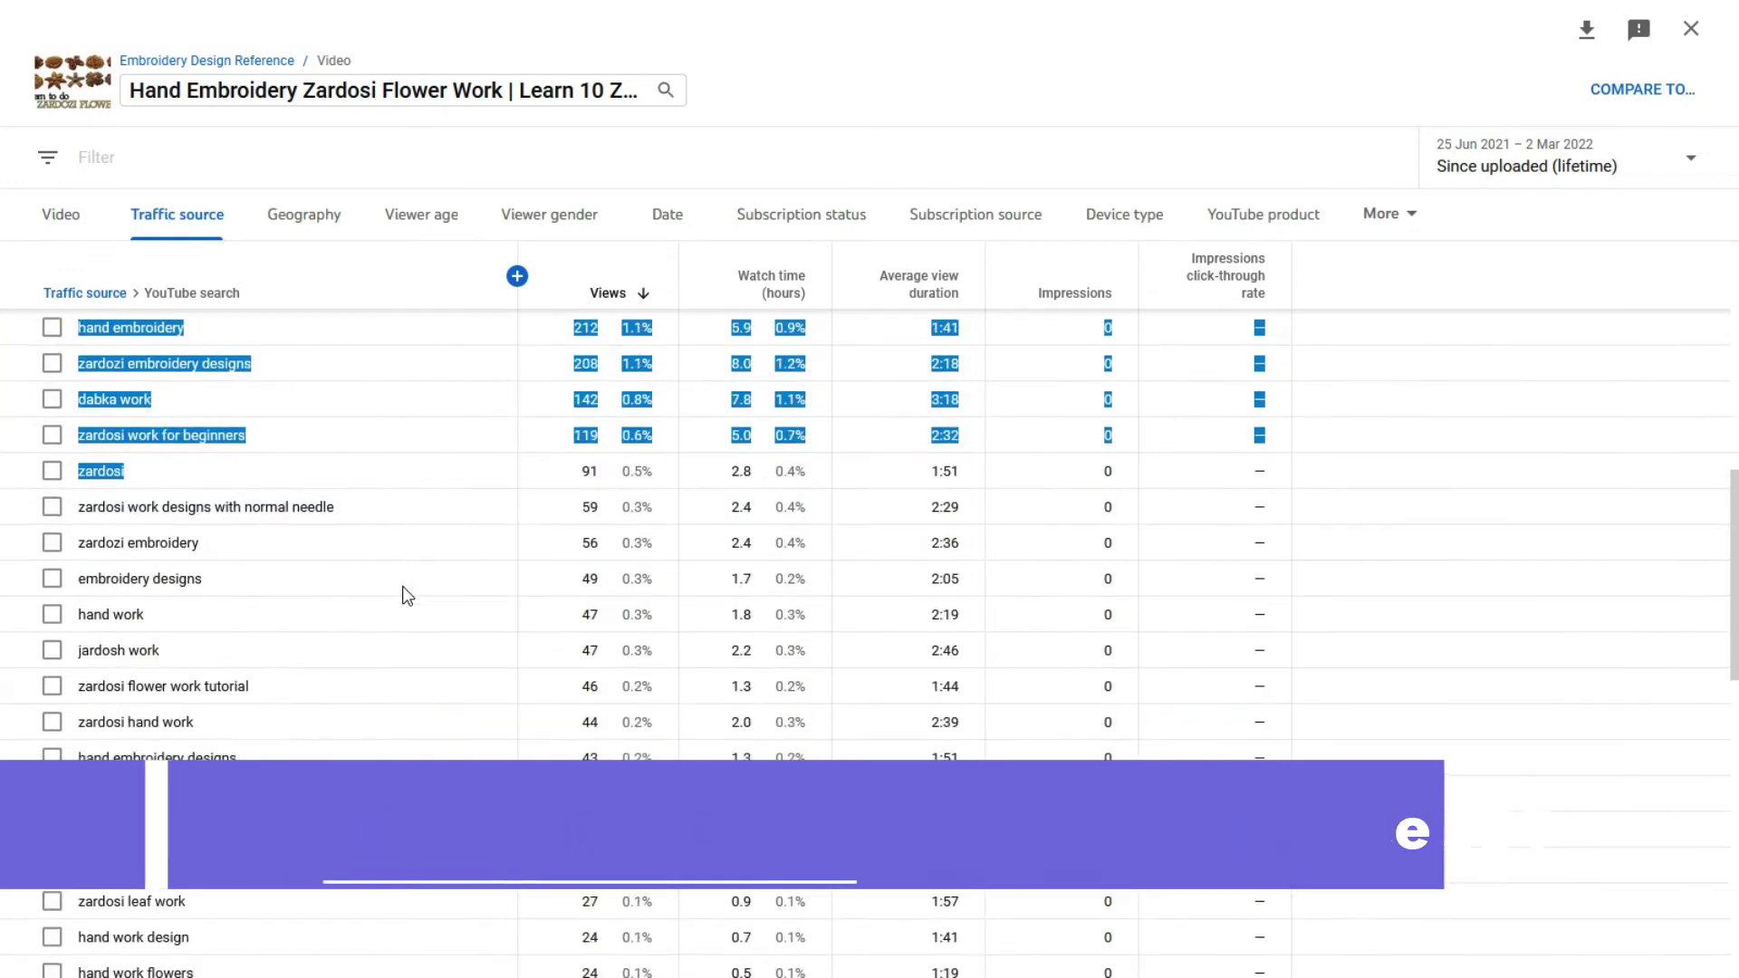
{"action": "scroll", "coordinate": [402, 586], "scroll_direction": "down", "scroll_amount": 2}
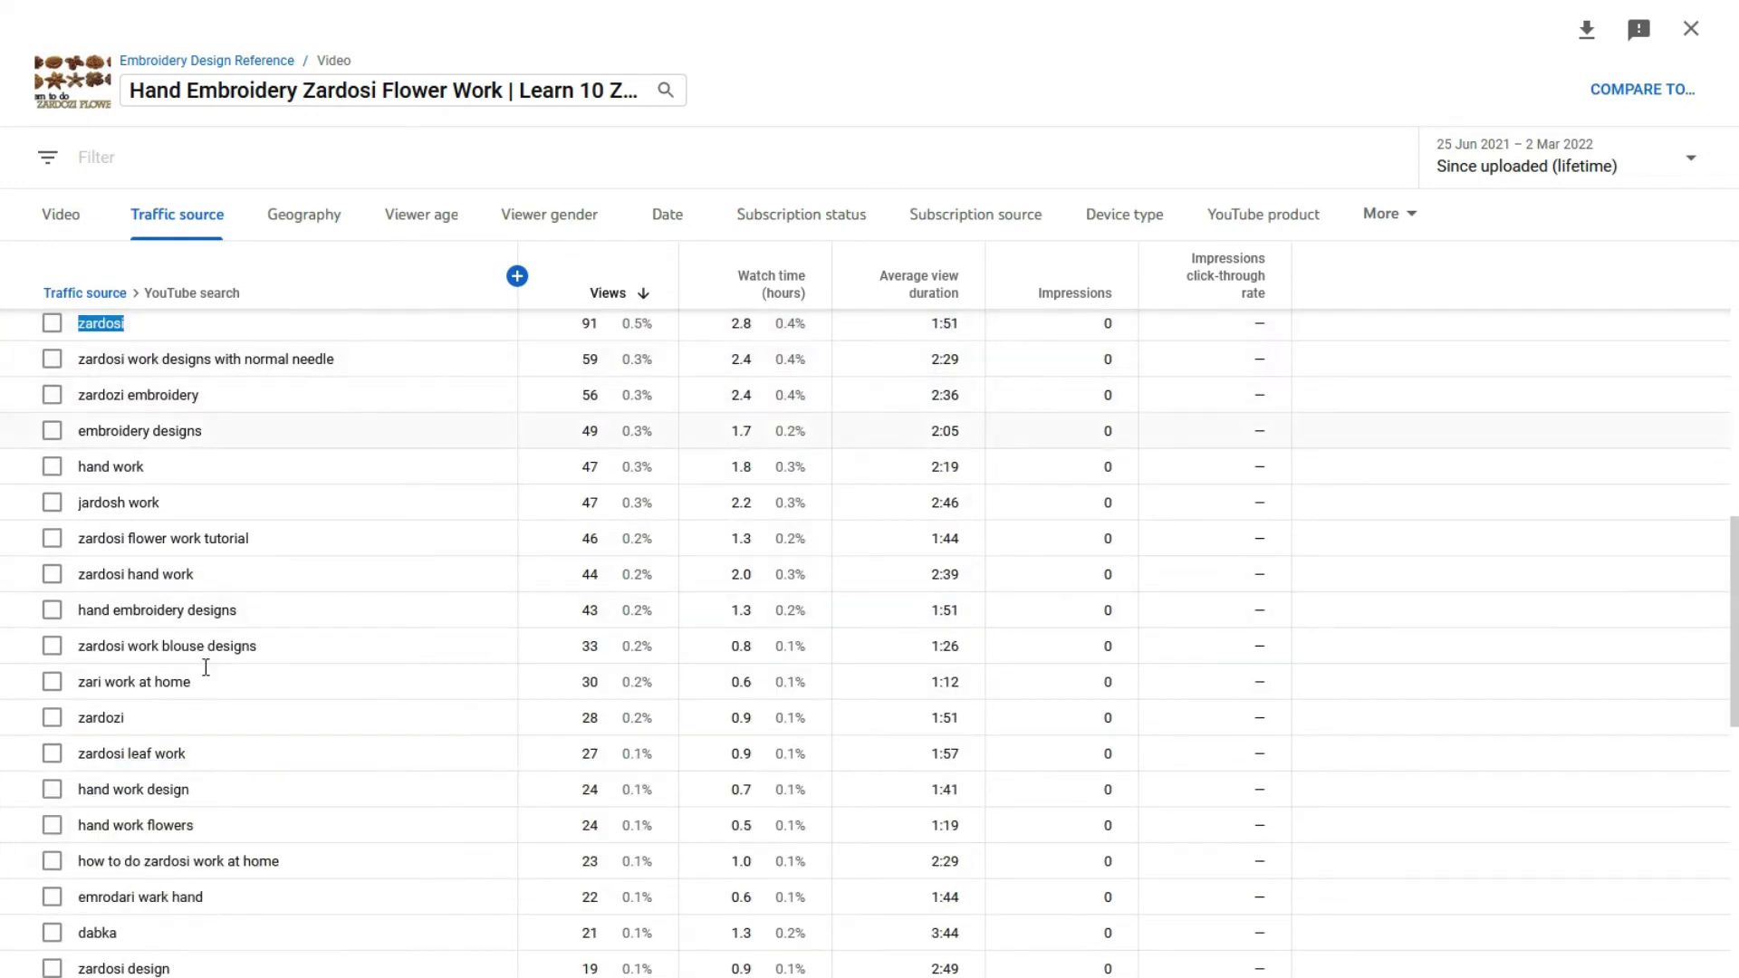
{"action": "scroll", "coordinate": [208, 672], "scroll_direction": "down", "scroll_amount": 5}
{"action": "scroll", "coordinate": [215, 714], "scroll_direction": "down", "scroll_amount": 4}
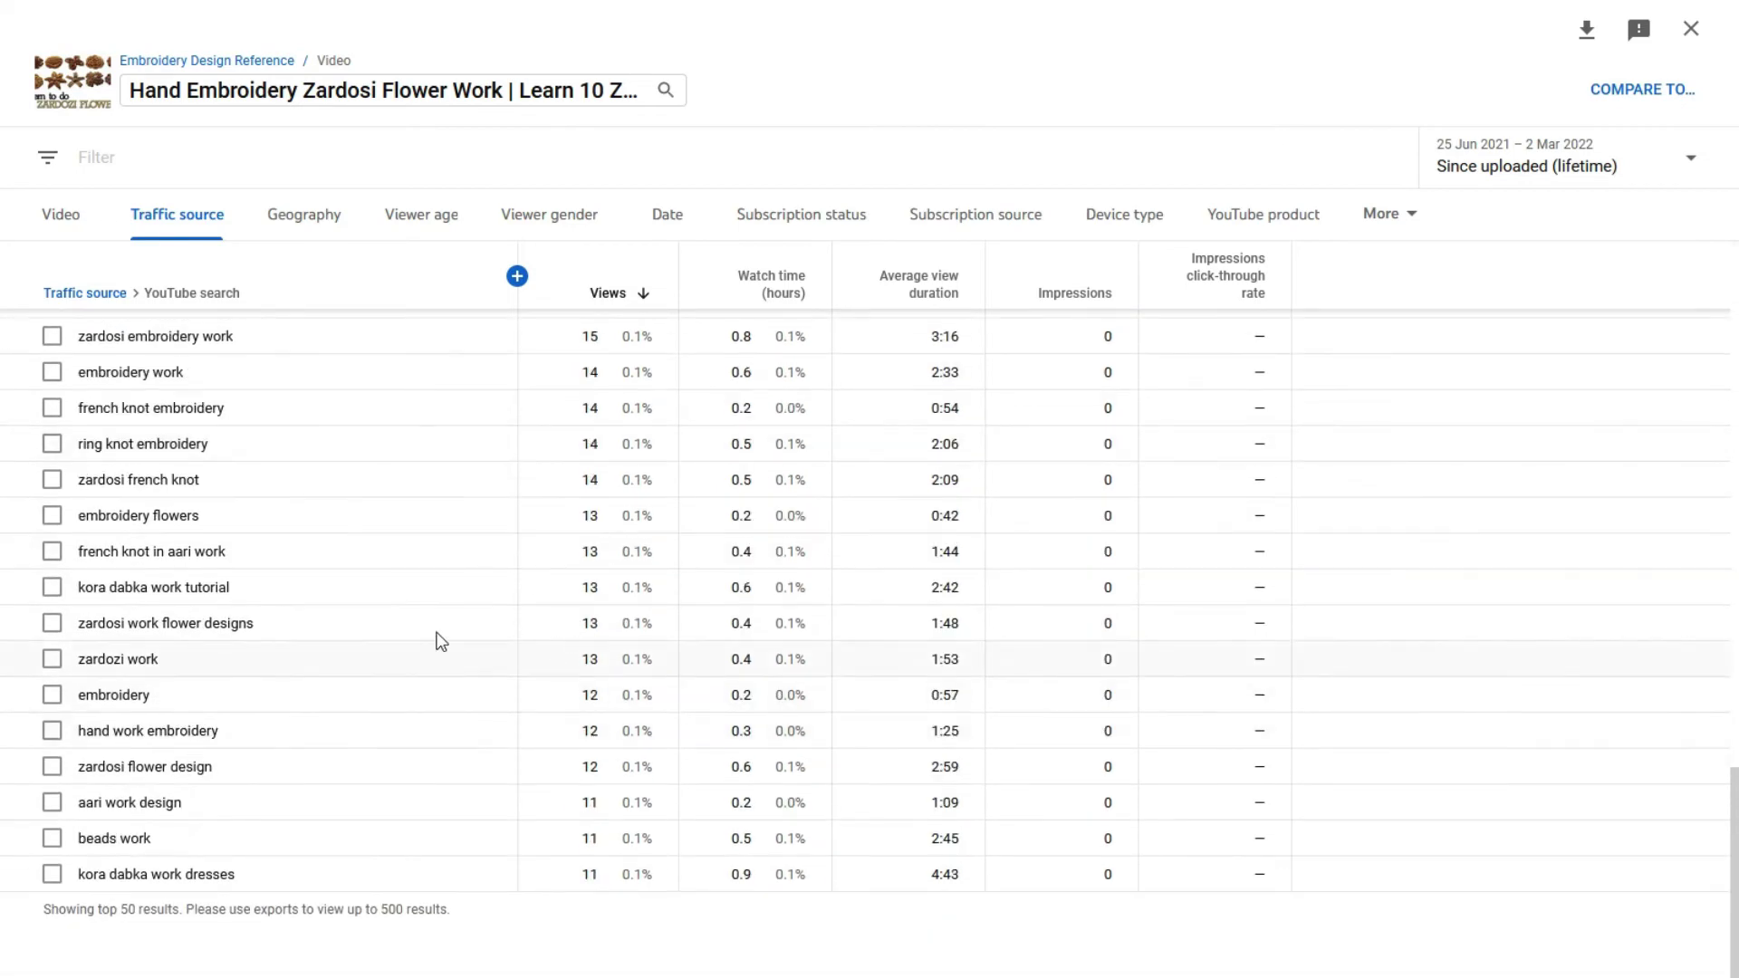
{"action": "scroll", "coordinate": [219, 625], "scroll_direction": "up", "scroll_amount": 10}
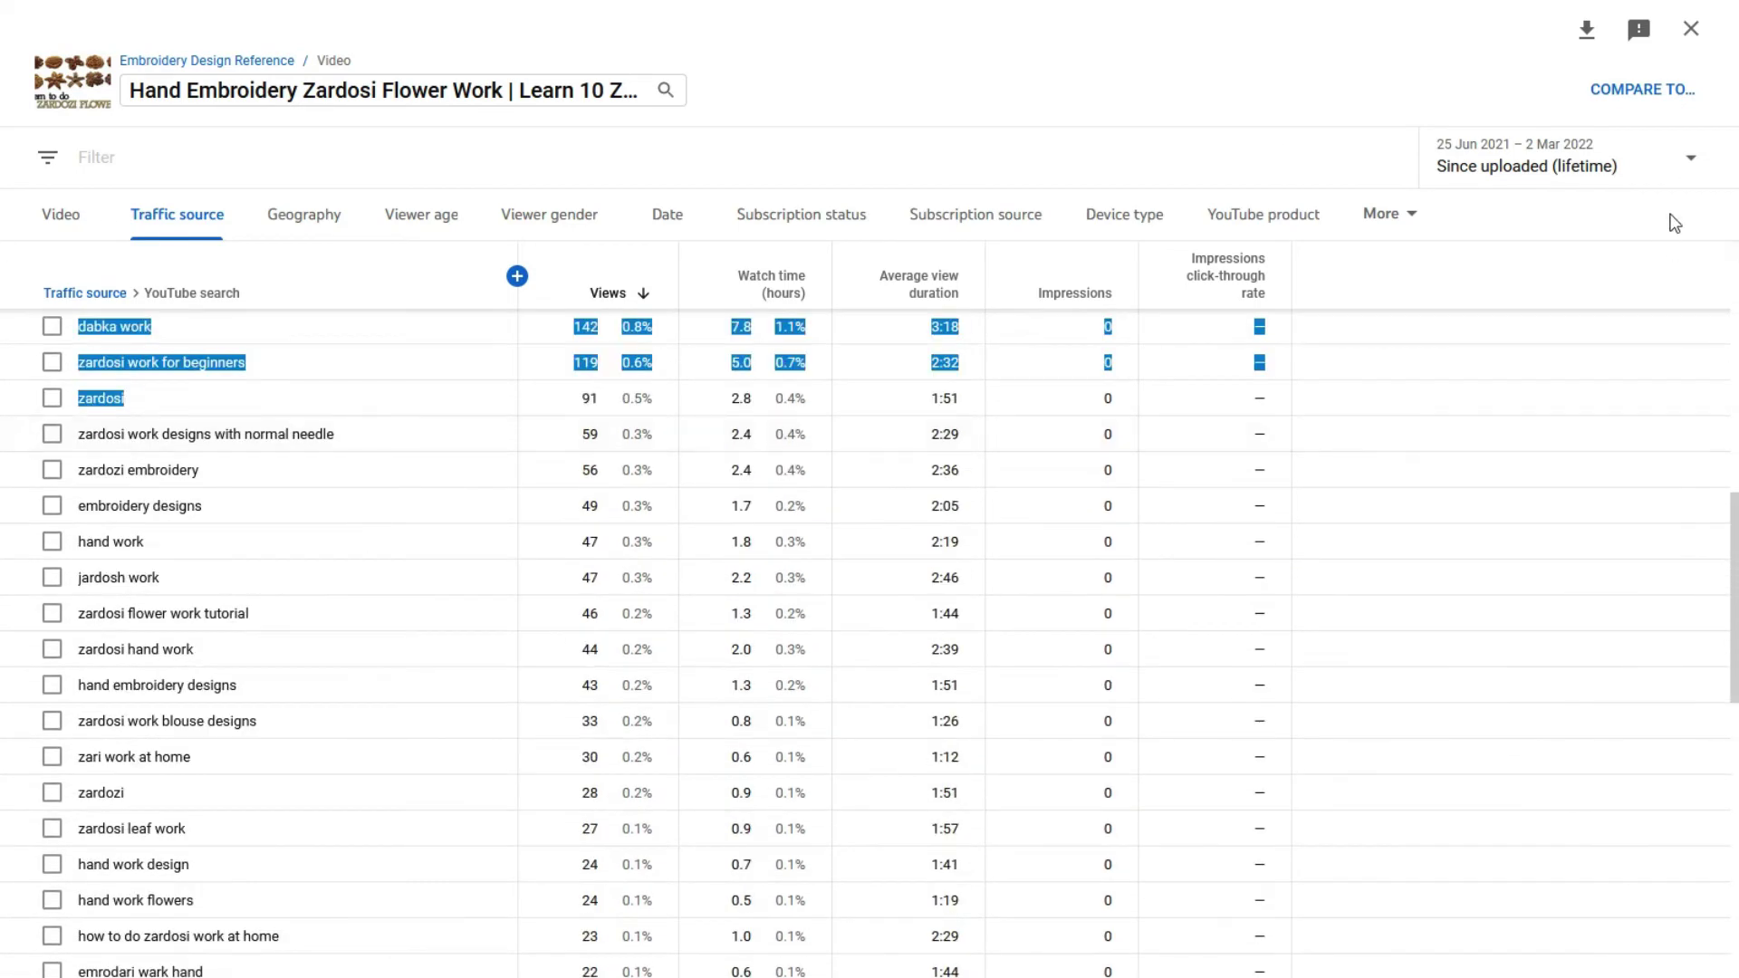
Step: Close the analytics report, open the video's details and highlight "zardosiworkdesigns" in the description's first hashtag
{"action": "left_click", "coordinate": [1692, 31]}
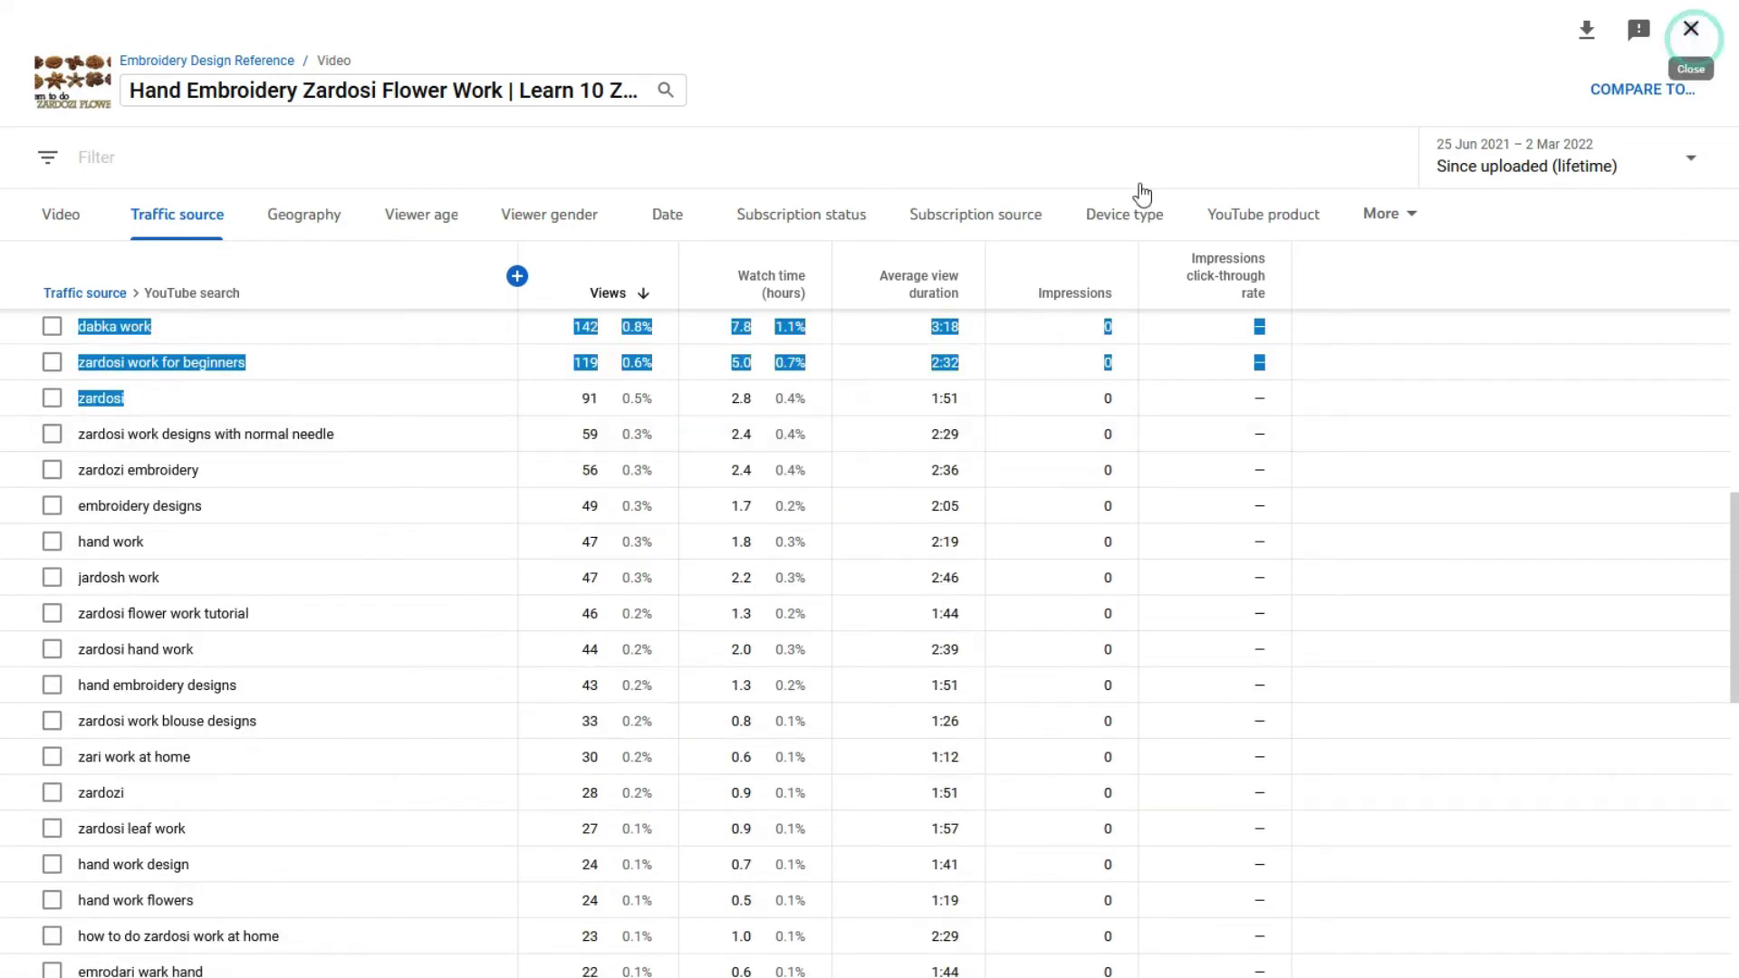
{"action": "left_click", "coordinate": [99, 382]}
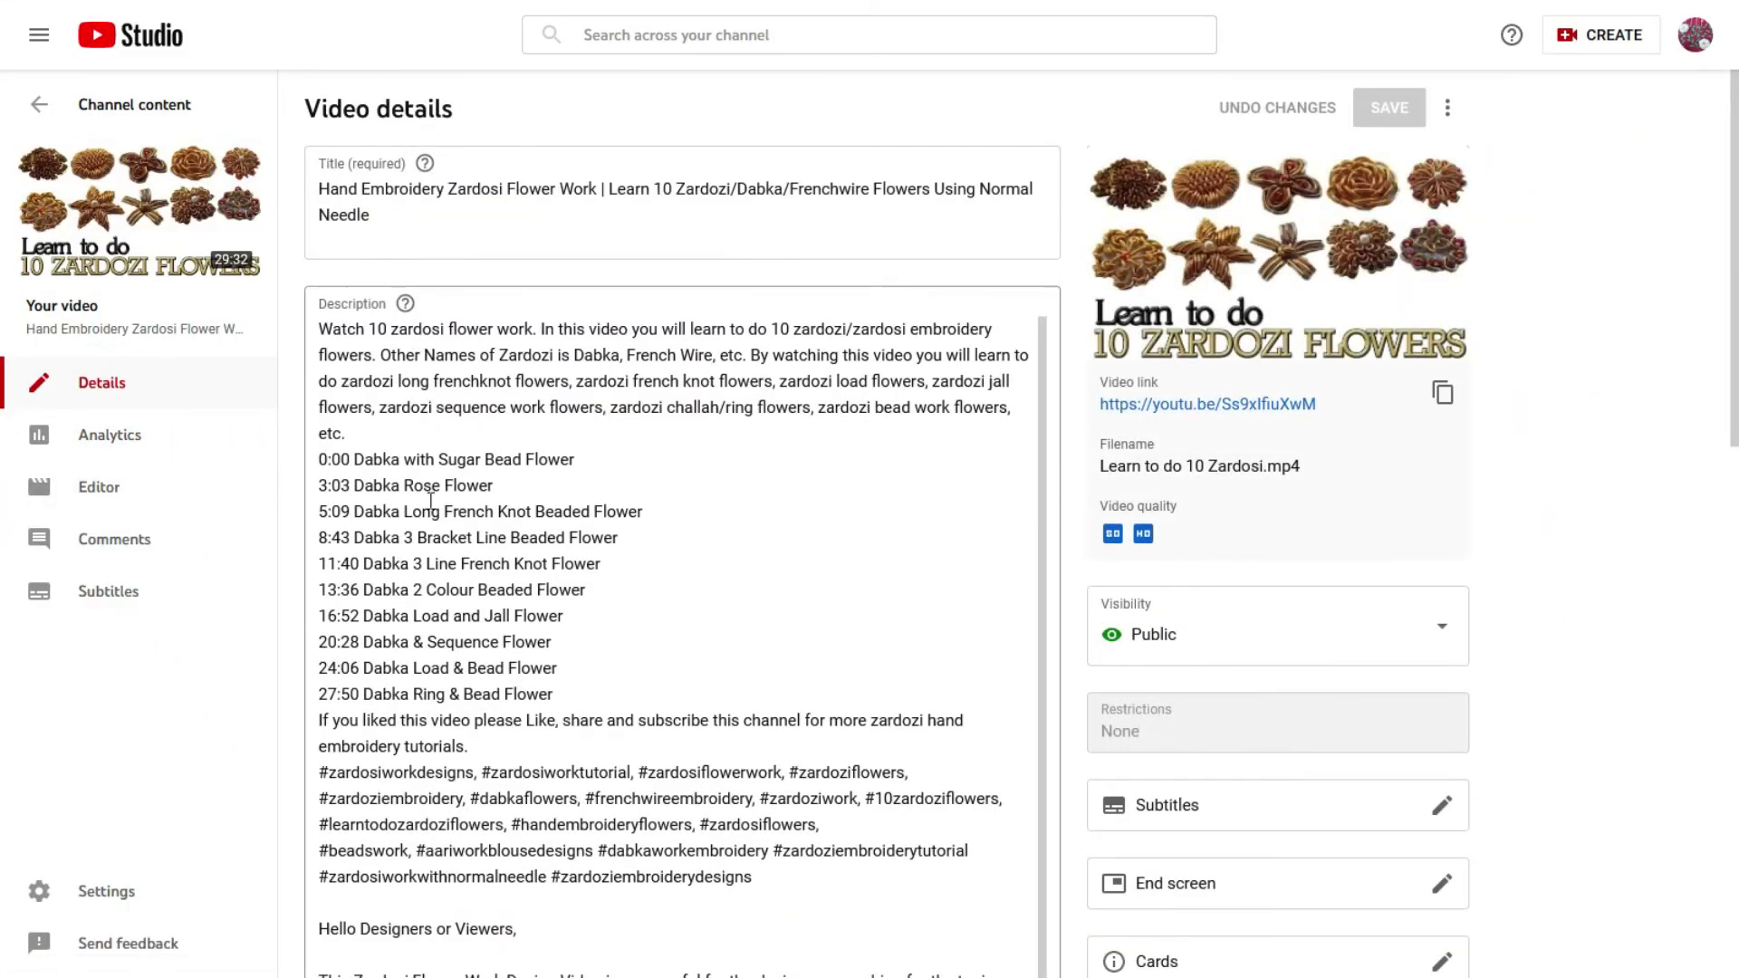
{"action": "scroll", "coordinate": [609, 523], "scroll_direction": "down", "scroll_amount": 1}
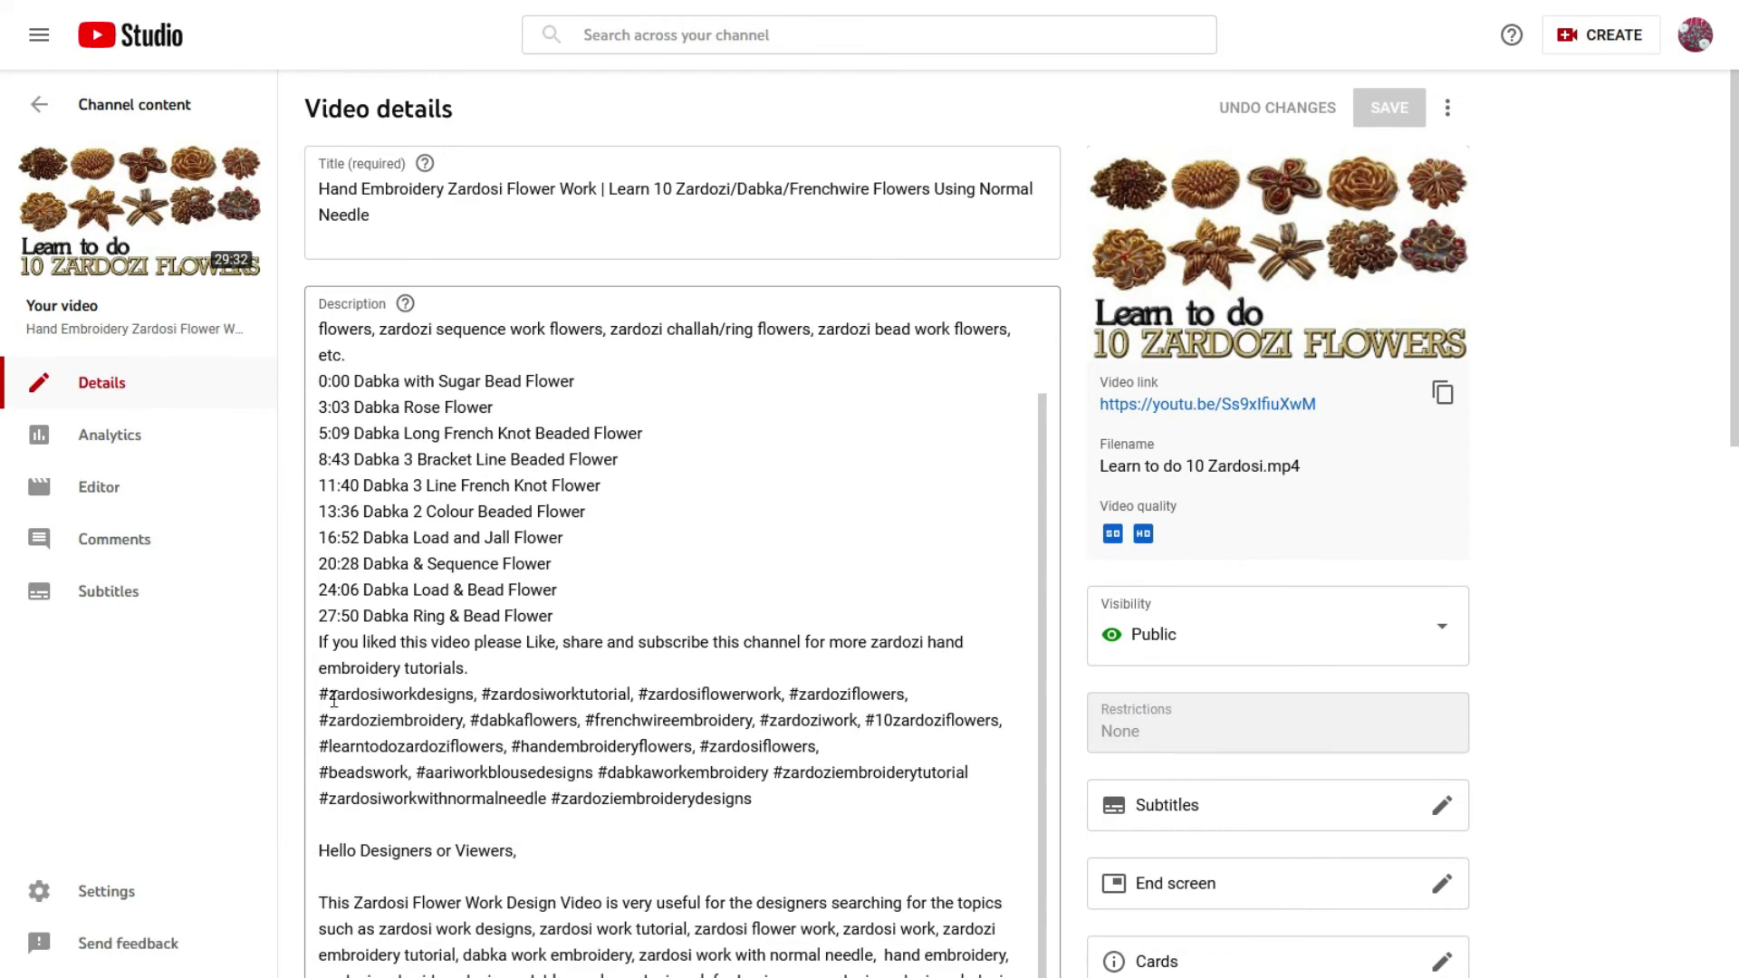
{"action": "left_click_drag", "start_coordinate": [330, 696], "coordinate": [474, 694]}
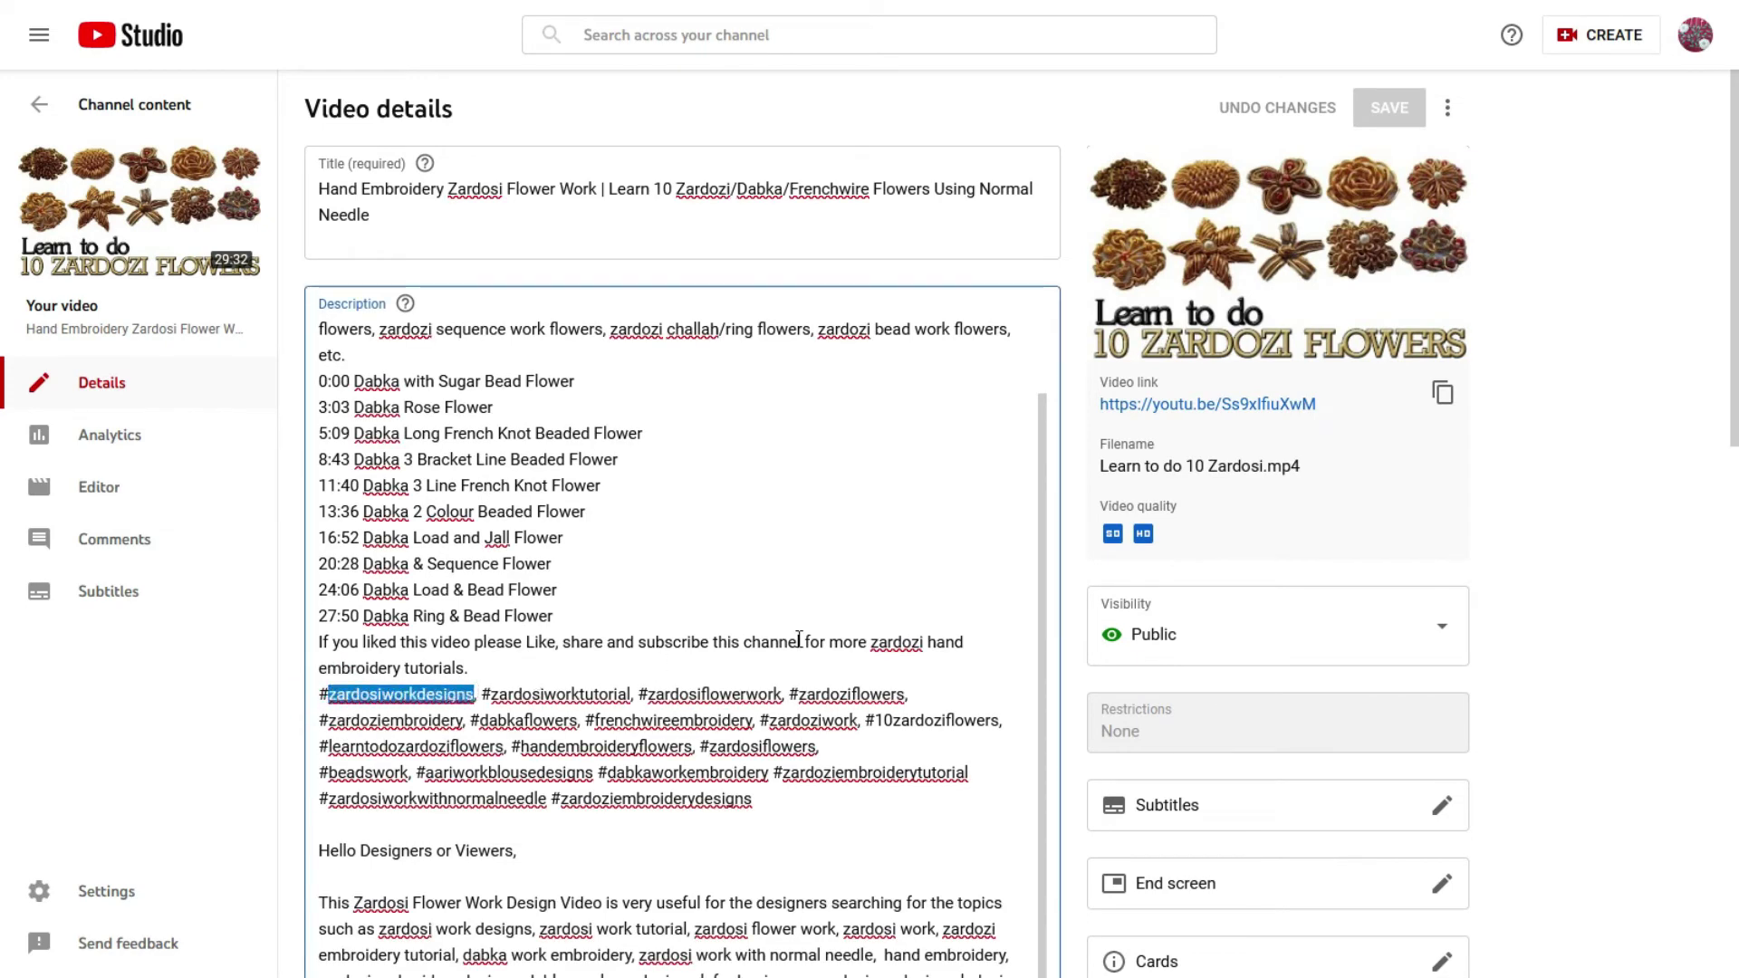
Step: Review the description's hashtags and the keyword paragraph addressed to designers and viewers against the search terms
{"action": "scroll", "coordinate": [797, 639], "scroll_direction": "down", "scroll_amount": 1}
{"action": "scroll", "coordinate": [730, 625], "scroll_direction": "down", "scroll_amount": 5}
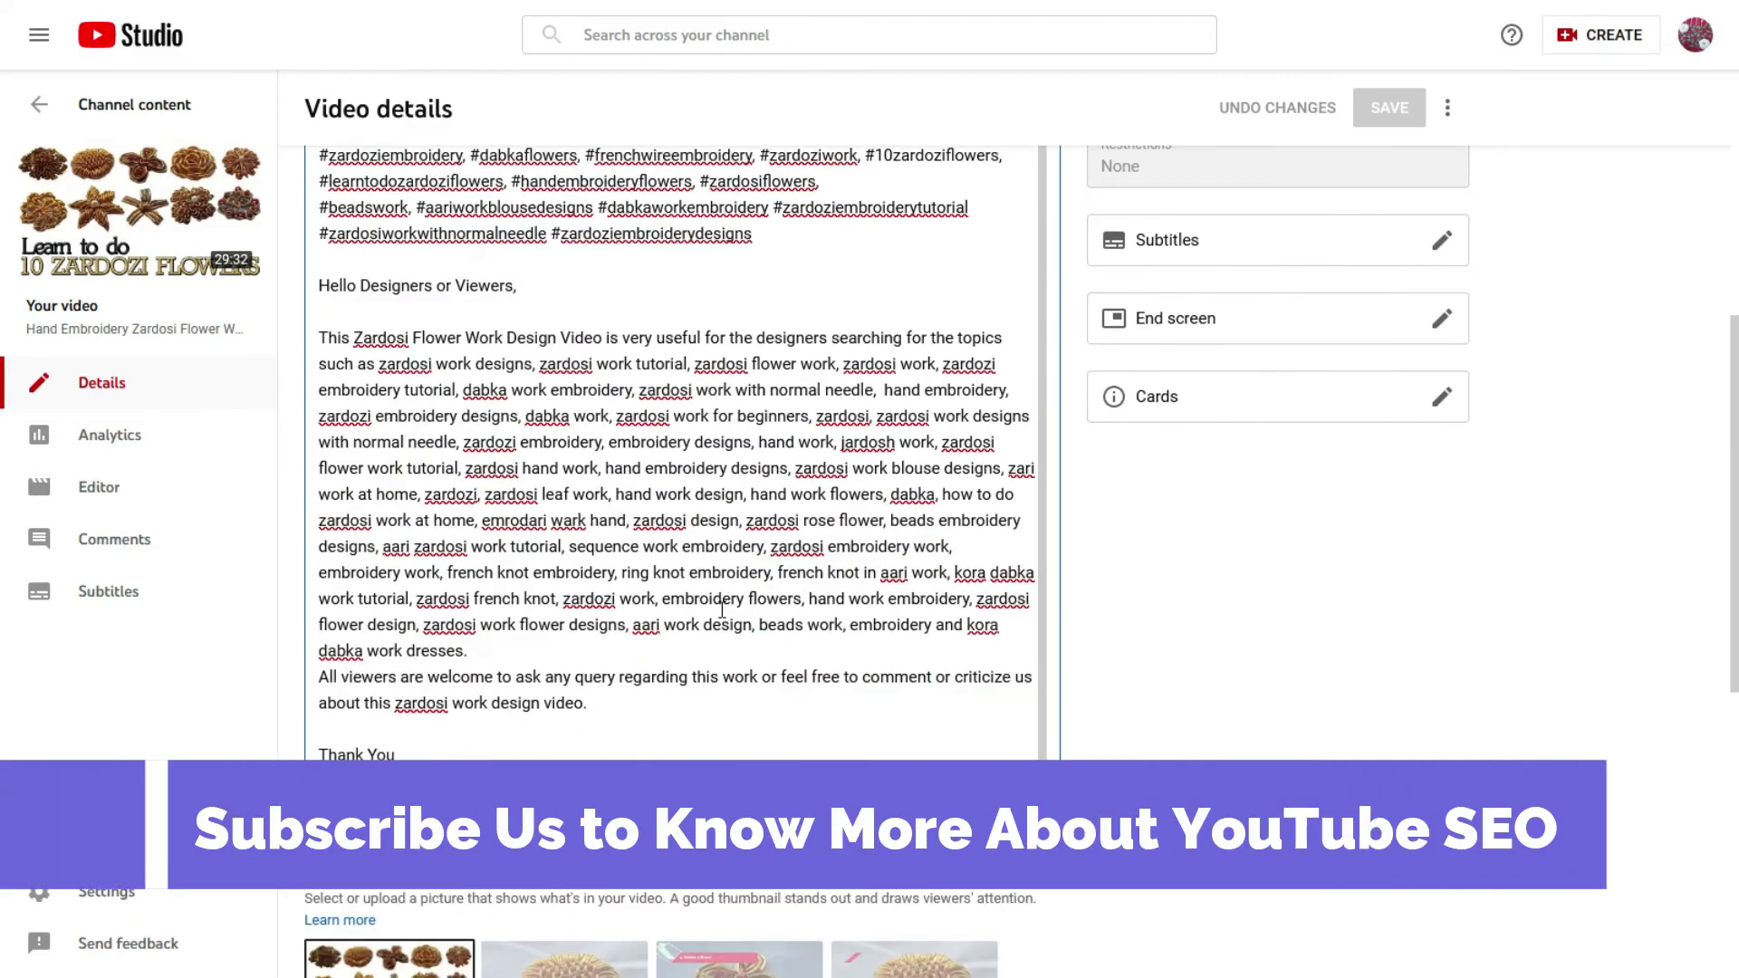
{"action": "scroll", "coordinate": [326, 480], "scroll_direction": "up", "scroll_amount": 1}
{"action": "scroll", "coordinate": [326, 480], "scroll_direction": "up", "scroll_amount": 5}
{"action": "scroll", "coordinate": [548, 613], "scroll_direction": "down", "scroll_amount": 1}
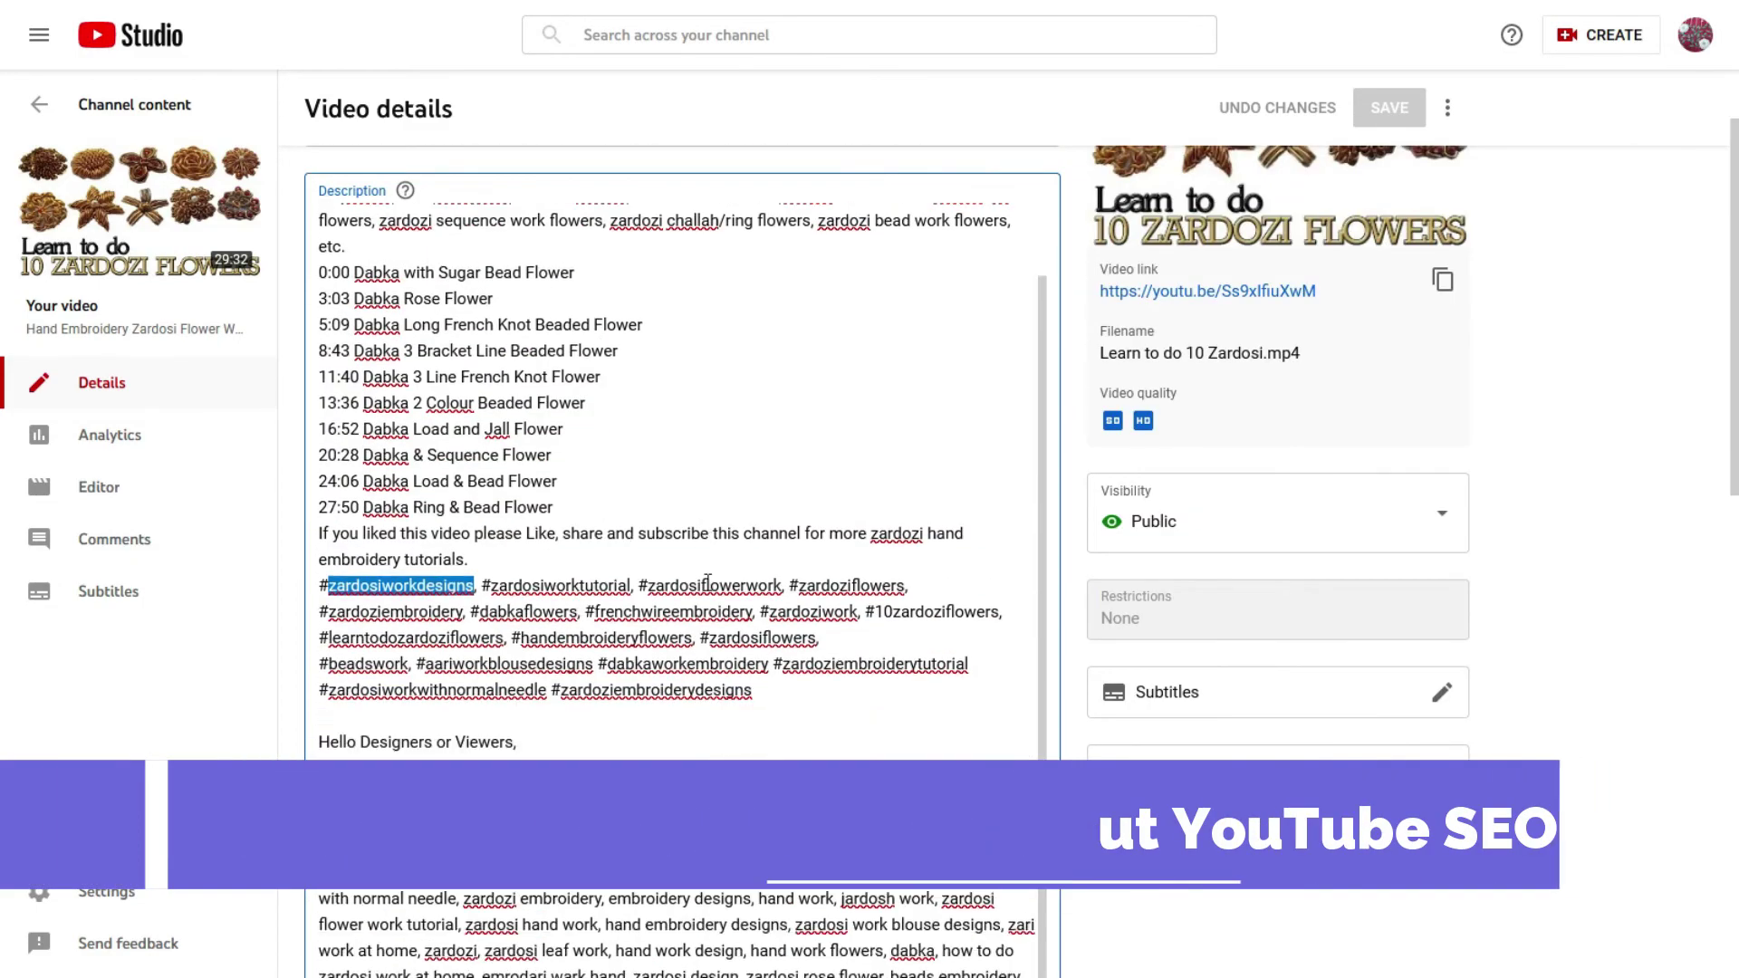
{"action": "scroll", "coordinate": [705, 561], "scroll_direction": "down", "scroll_amount": 1}
{"action": "scroll", "coordinate": [705, 561], "scroll_direction": "up", "scroll_amount": 1}
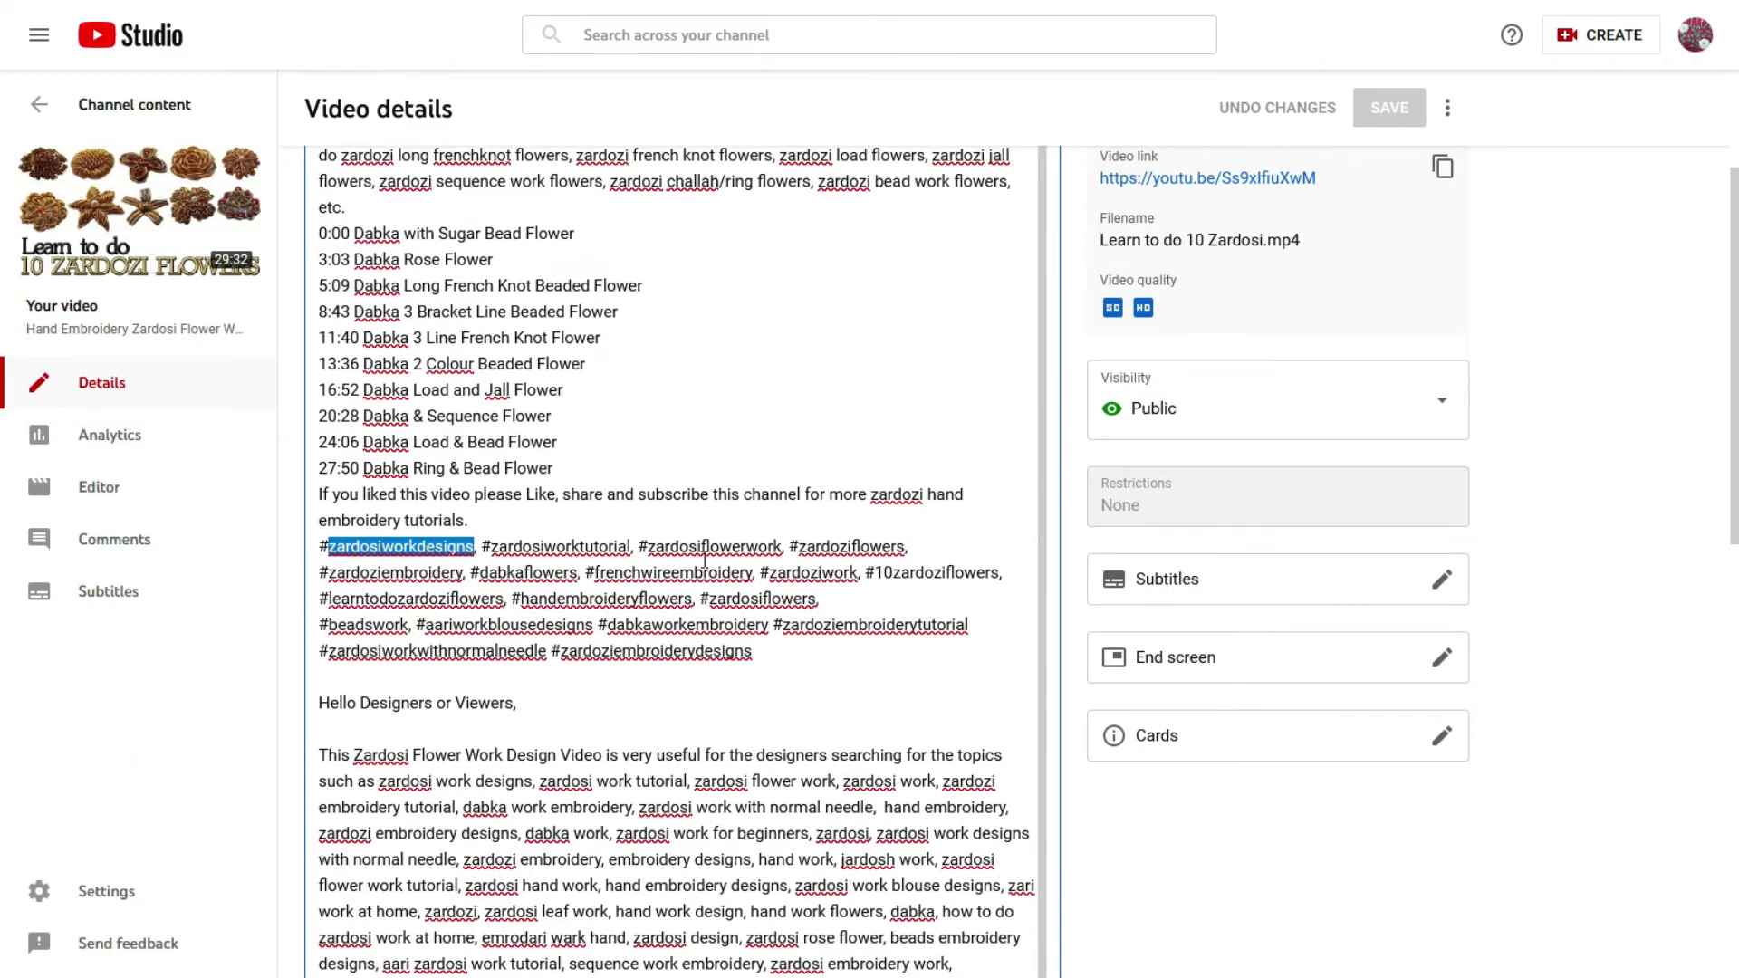
{"action": "scroll", "coordinate": [1732, 321], "scroll_direction": "up", "scroll_amount": 3}
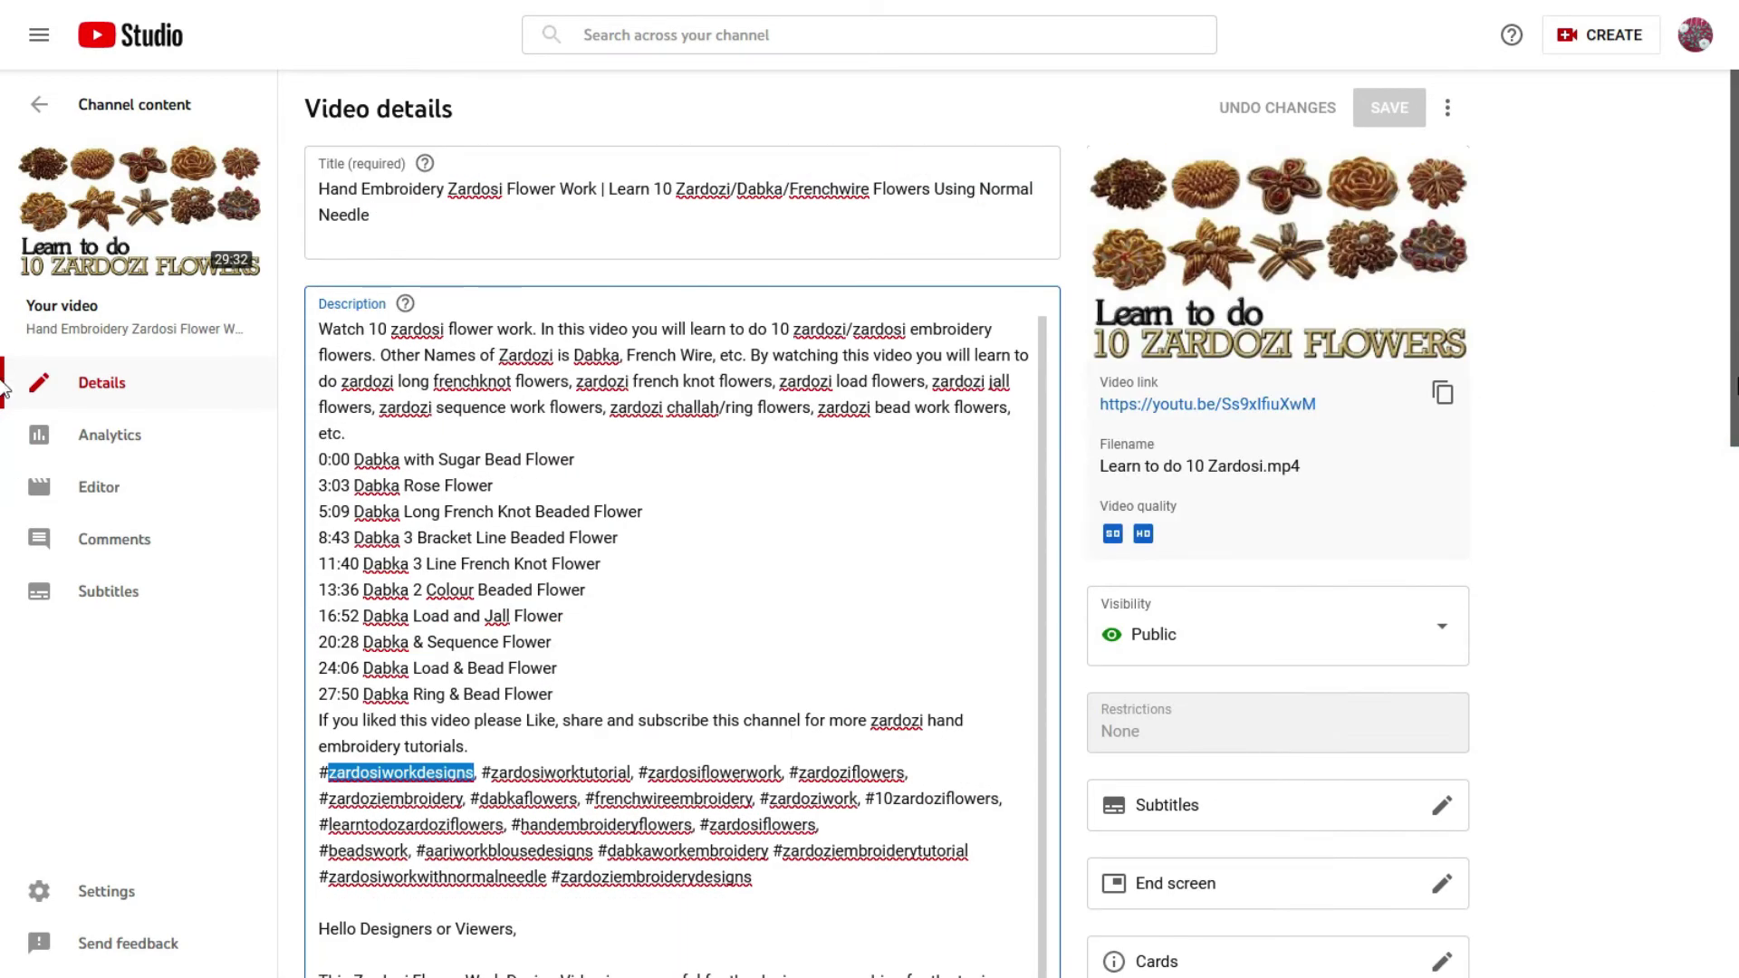
Step: Expand the additional video settings below the audience section and examine the list of tags
{"action": "scroll", "coordinate": [1733, 381], "scroll_direction": "down", "scroll_amount": 4}
{"action": "scroll", "coordinate": [1733, 571], "scroll_direction": "down", "scroll_amount": 5}
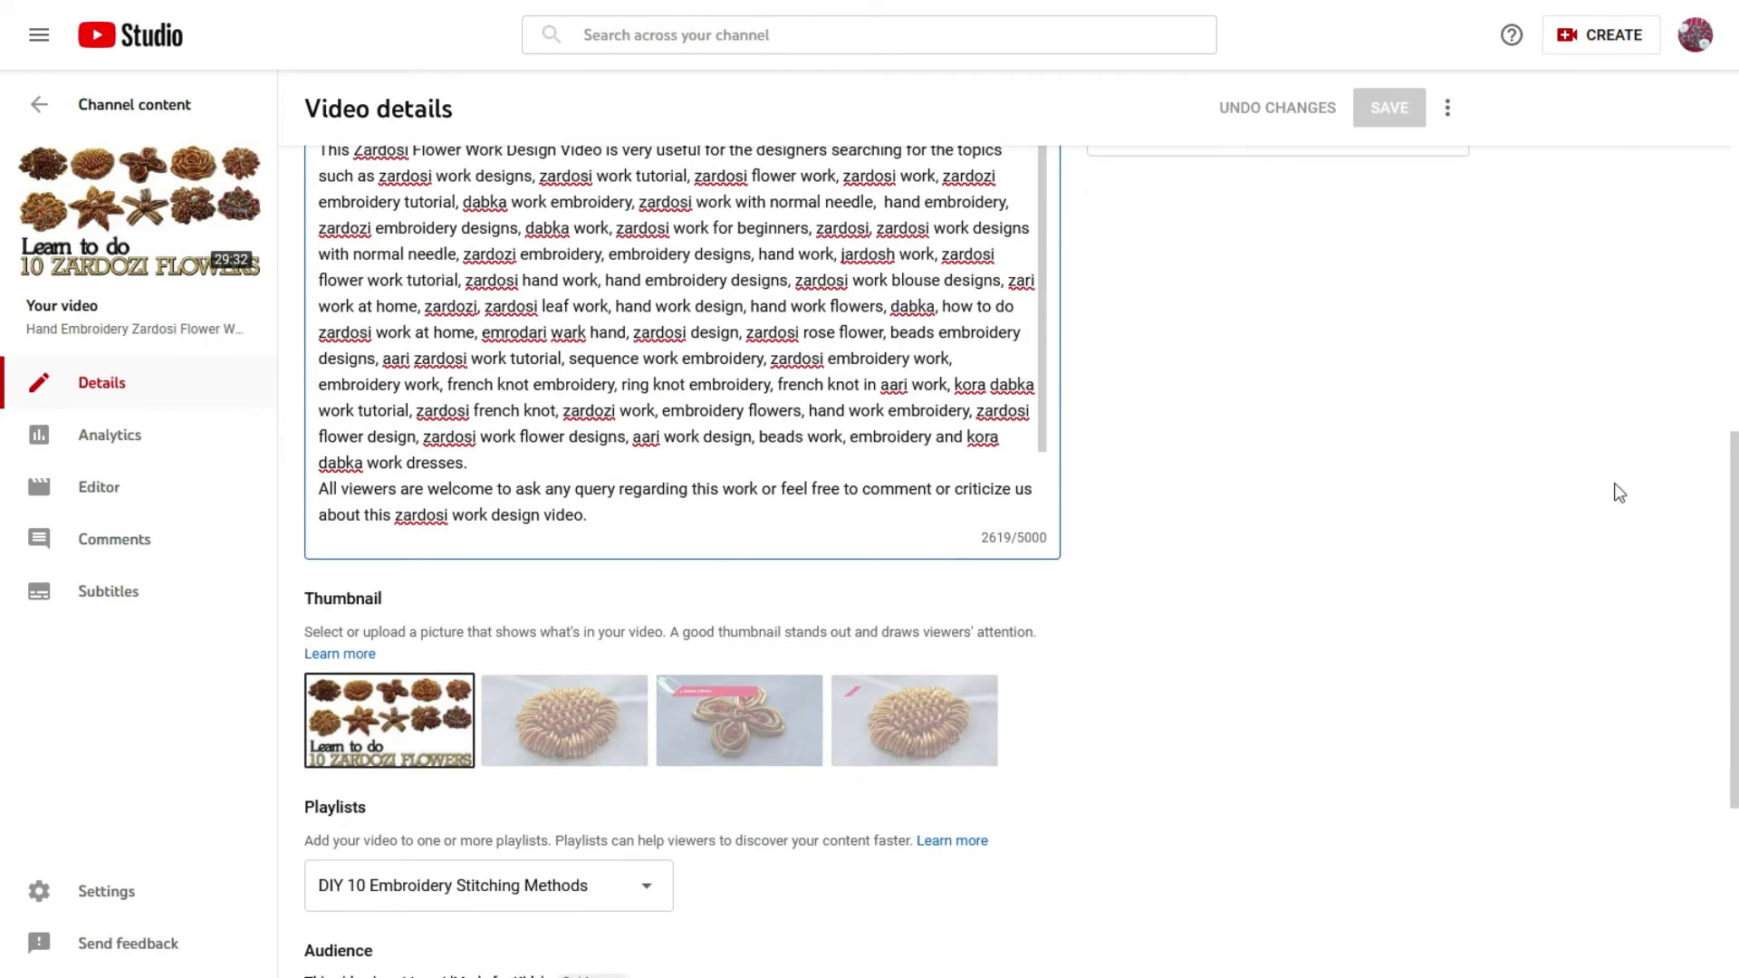
{"action": "scroll", "coordinate": [368, 926], "scroll_direction": "down", "scroll_amount": 4}
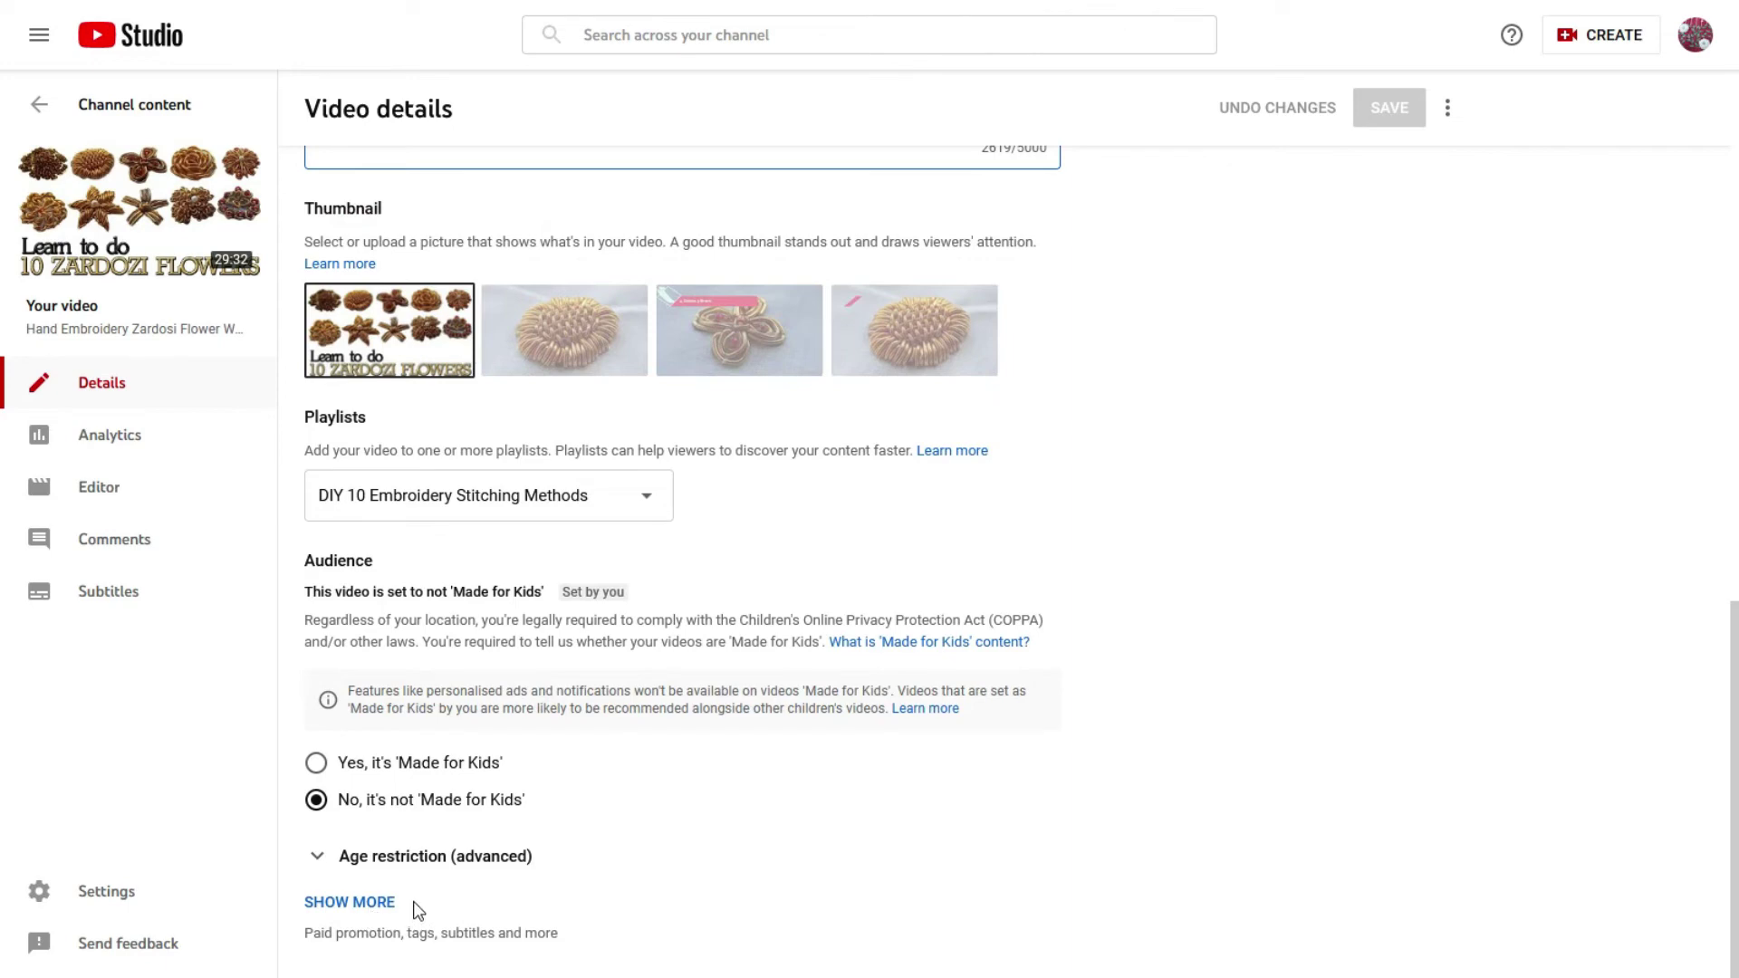
{"action": "left_click", "coordinate": [367, 903]}
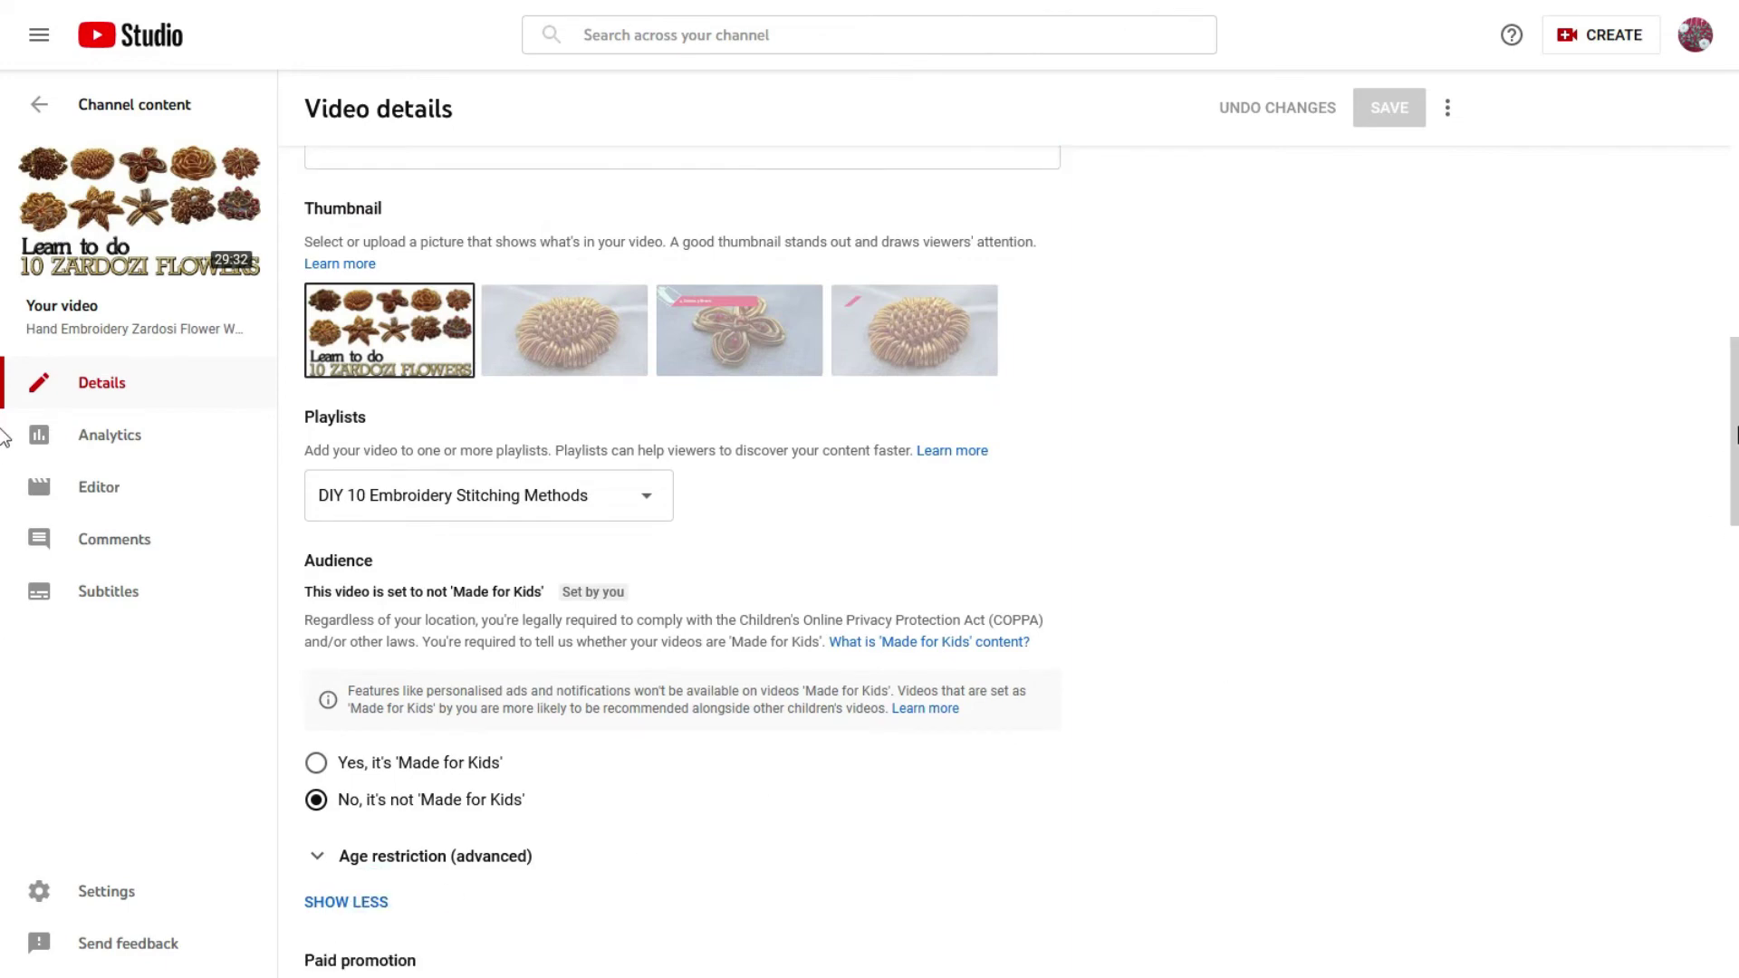
{"action": "scroll", "coordinate": [1731, 627], "scroll_direction": "down", "scroll_amount": 13}
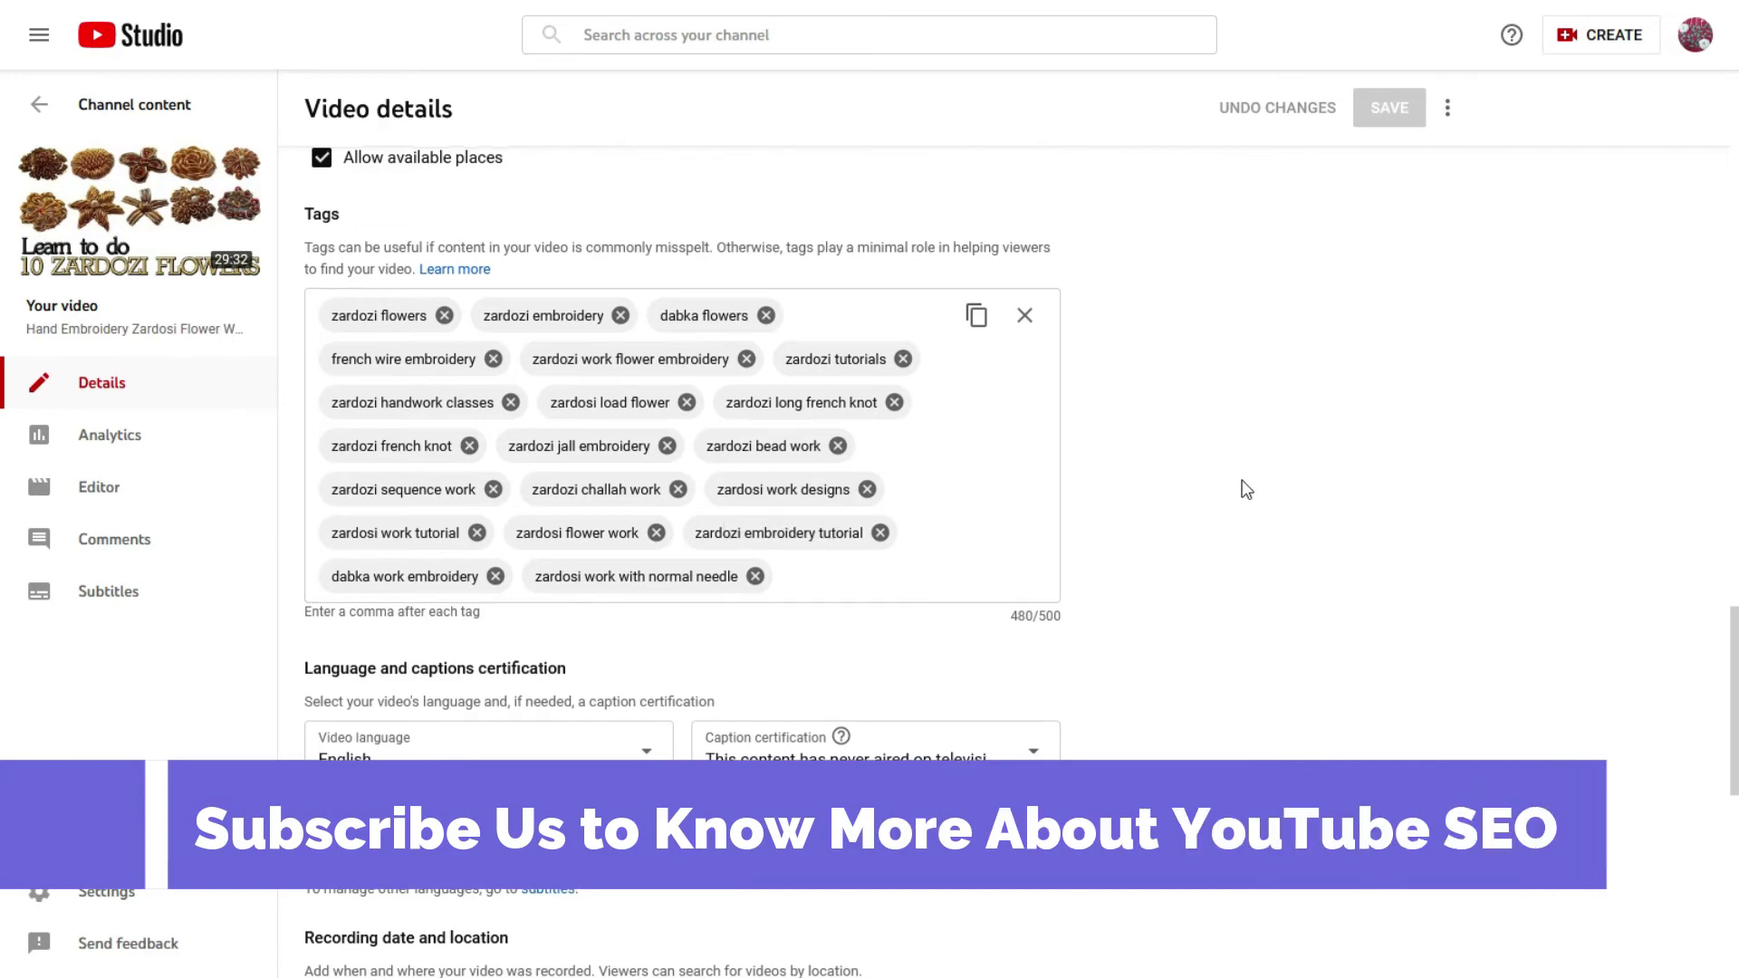
Step: Review the video's title, the full description with its chapters and closing lines, and the thumbnail section
{"action": "scroll", "coordinate": [1242, 489], "scroll_direction": "up", "scroll_amount": 15}
{"action": "scroll", "coordinate": [1247, 489], "scroll_direction": "up", "scroll_amount": 4}
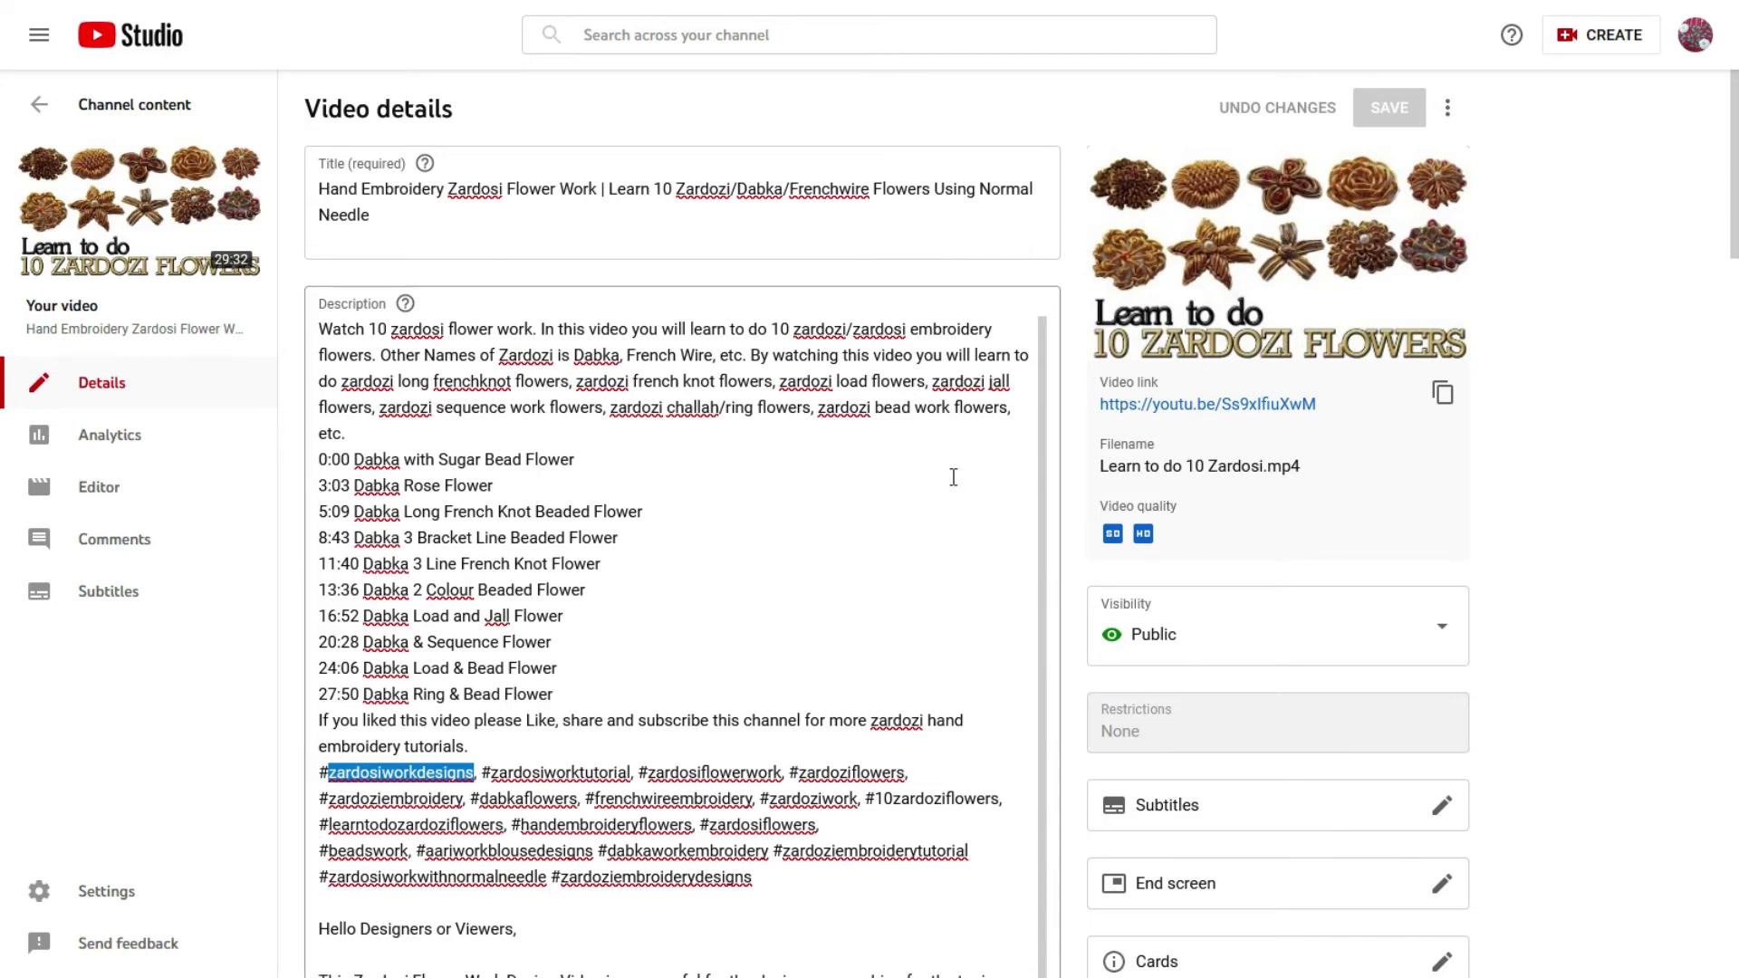
{"action": "scroll", "coordinate": [946, 477], "scroll_direction": "down", "scroll_amount": 2}
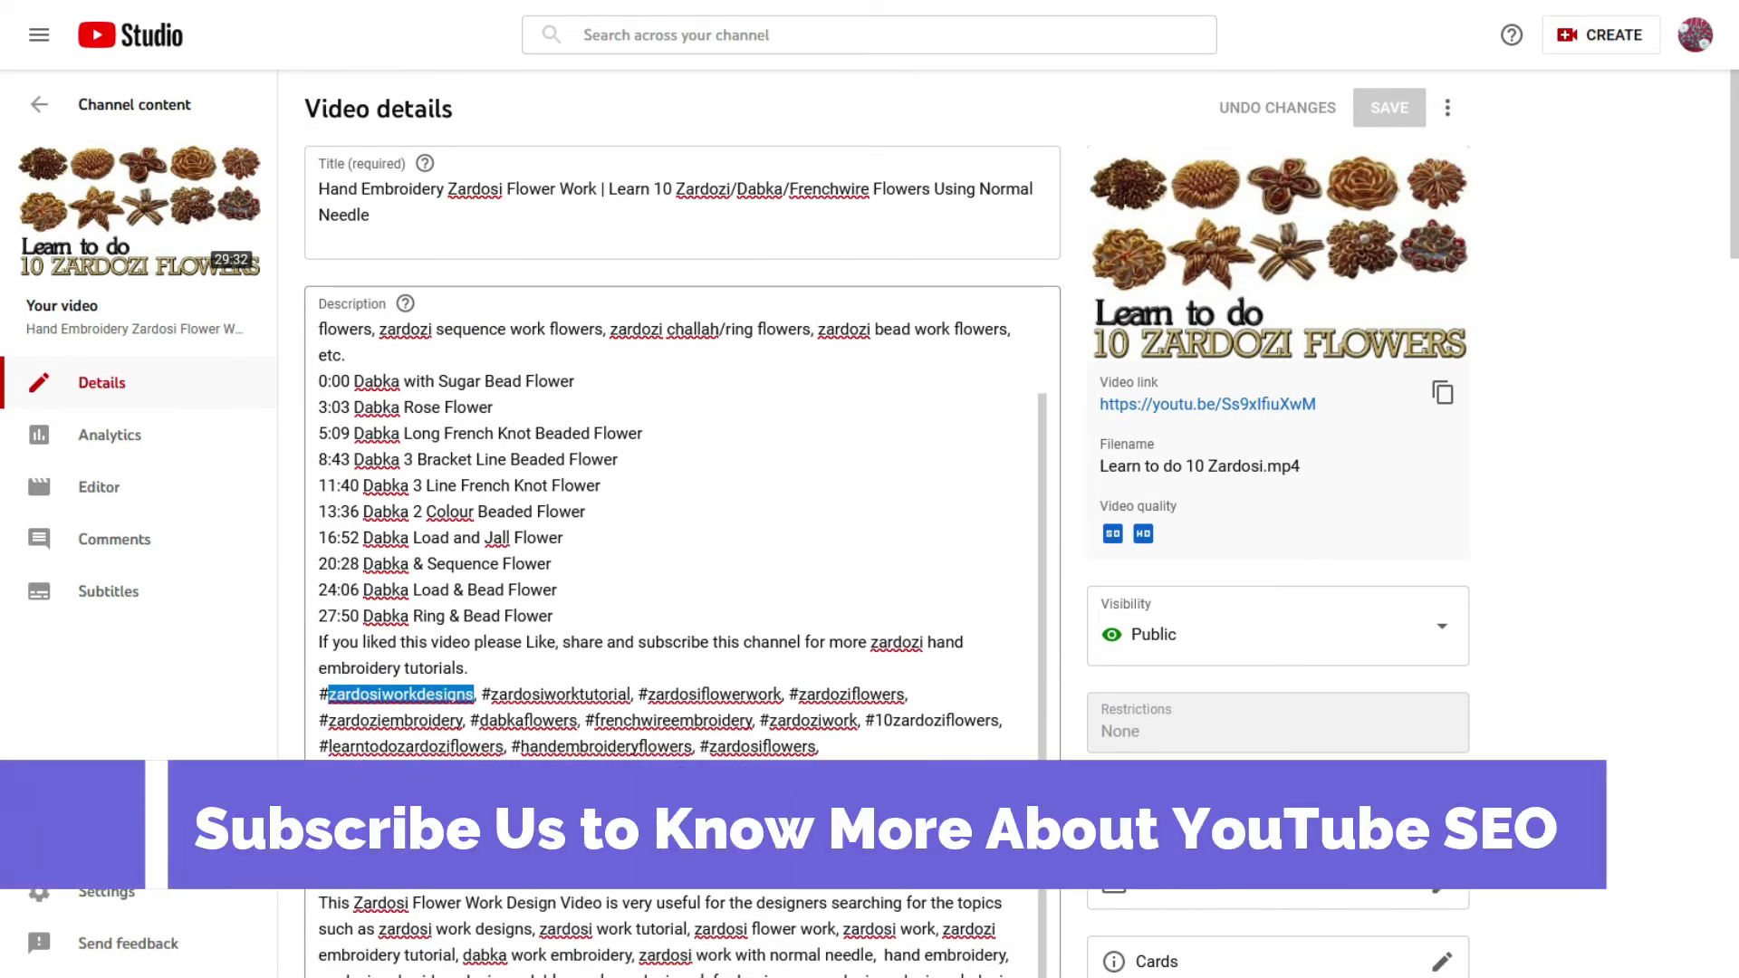
{"action": "scroll", "coordinate": [981, 669], "scroll_direction": "down", "scroll_amount": 4}
{"action": "scroll", "coordinate": [1057, 648], "scroll_direction": "down", "scroll_amount": 7}
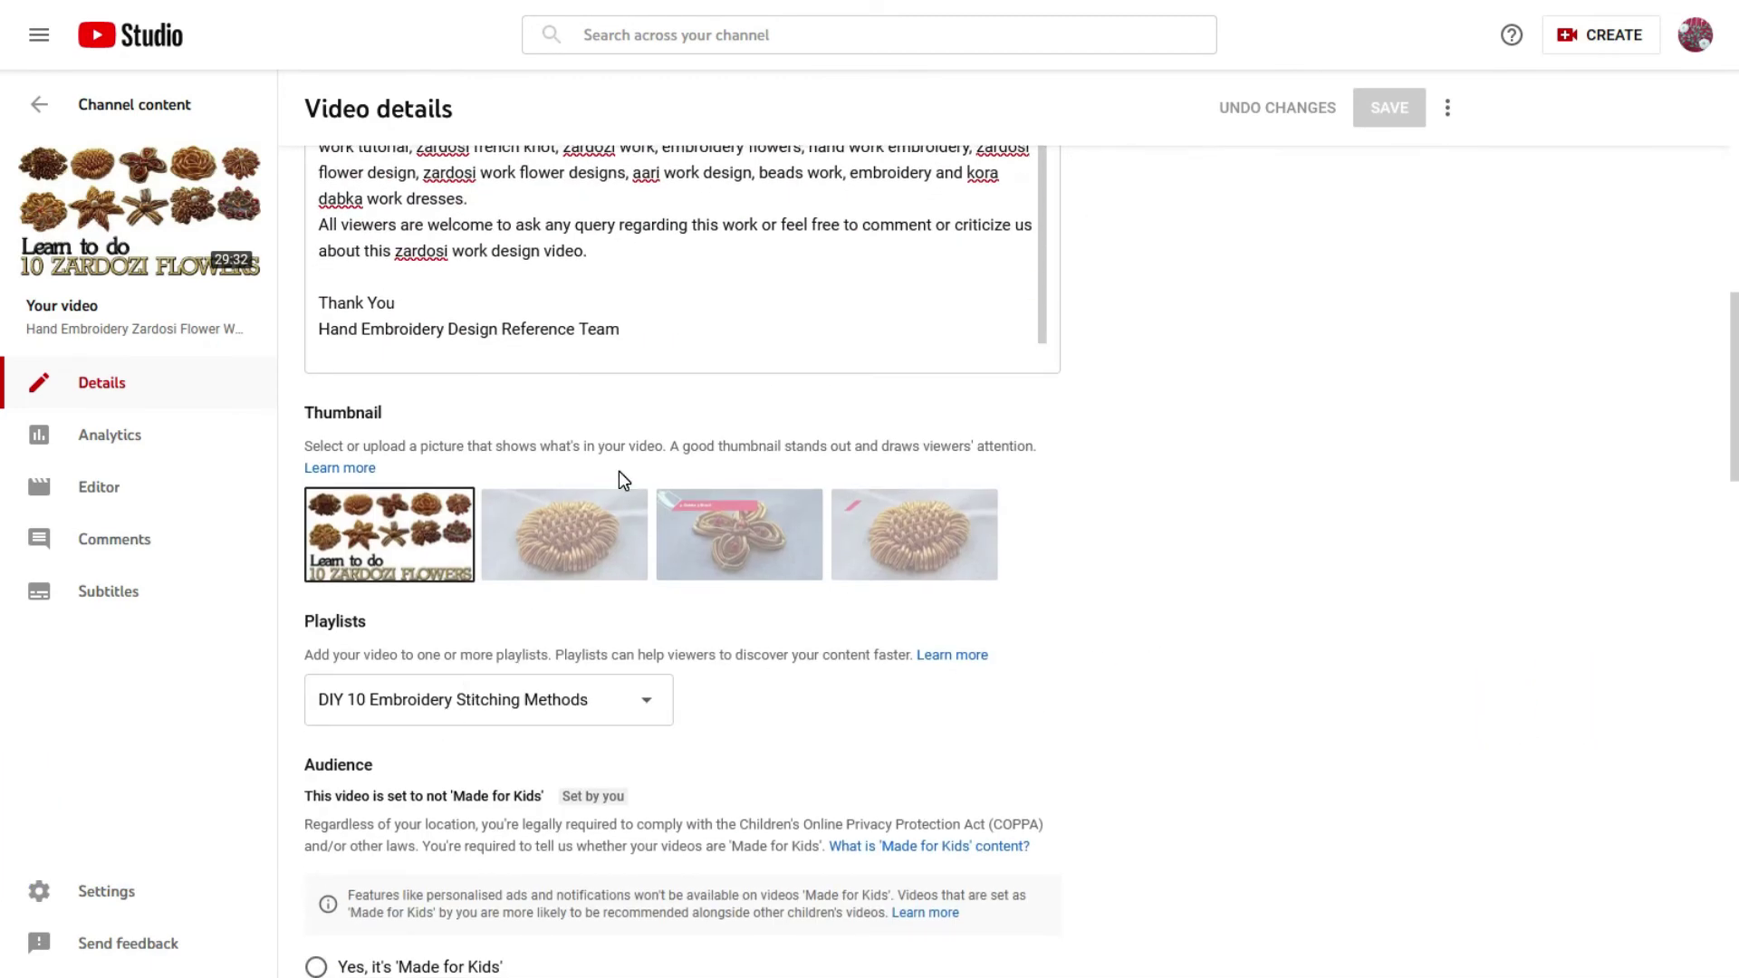
{"action": "scroll", "coordinate": [1123, 540], "scroll_direction": "up", "scroll_amount": 9}
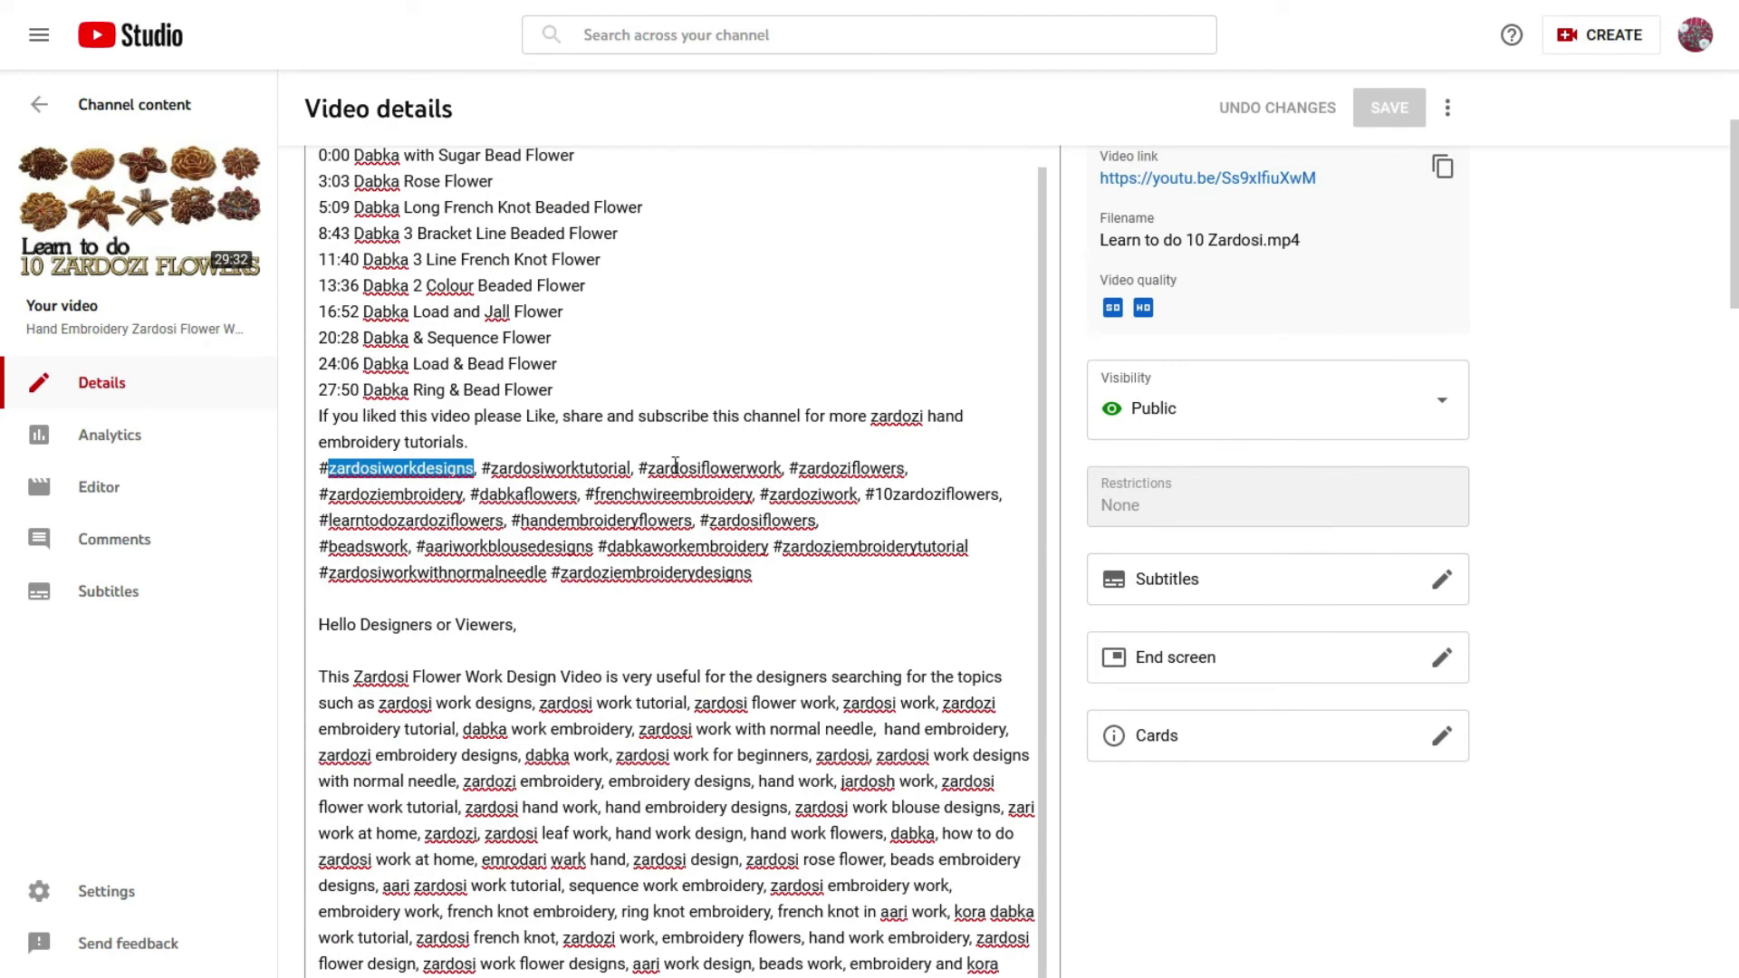
Step: Highlight the description's whole hashtag block from #zardosiworkdesigns to #zardoziembroiderydesigns, then clear the selection at the 0:00 chapter line
{"action": "scroll", "coordinate": [675, 465], "scroll_direction": "up", "scroll_amount": 1}
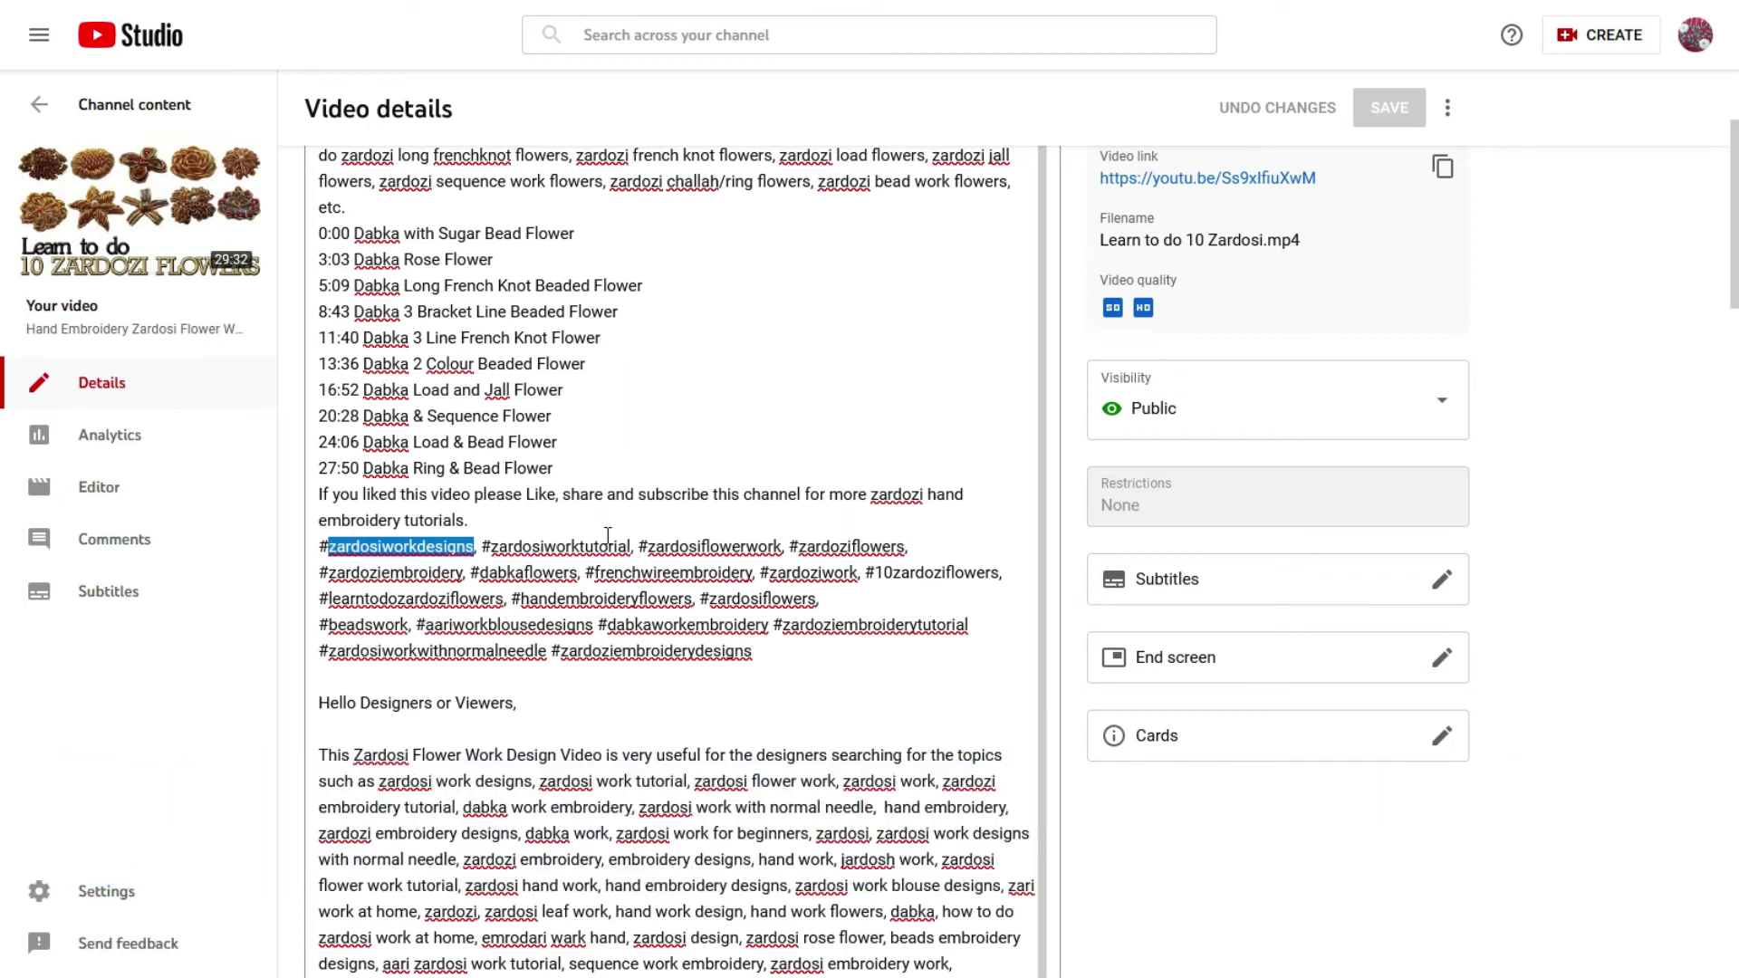
{"action": "left_click", "coordinate": [580, 571]}
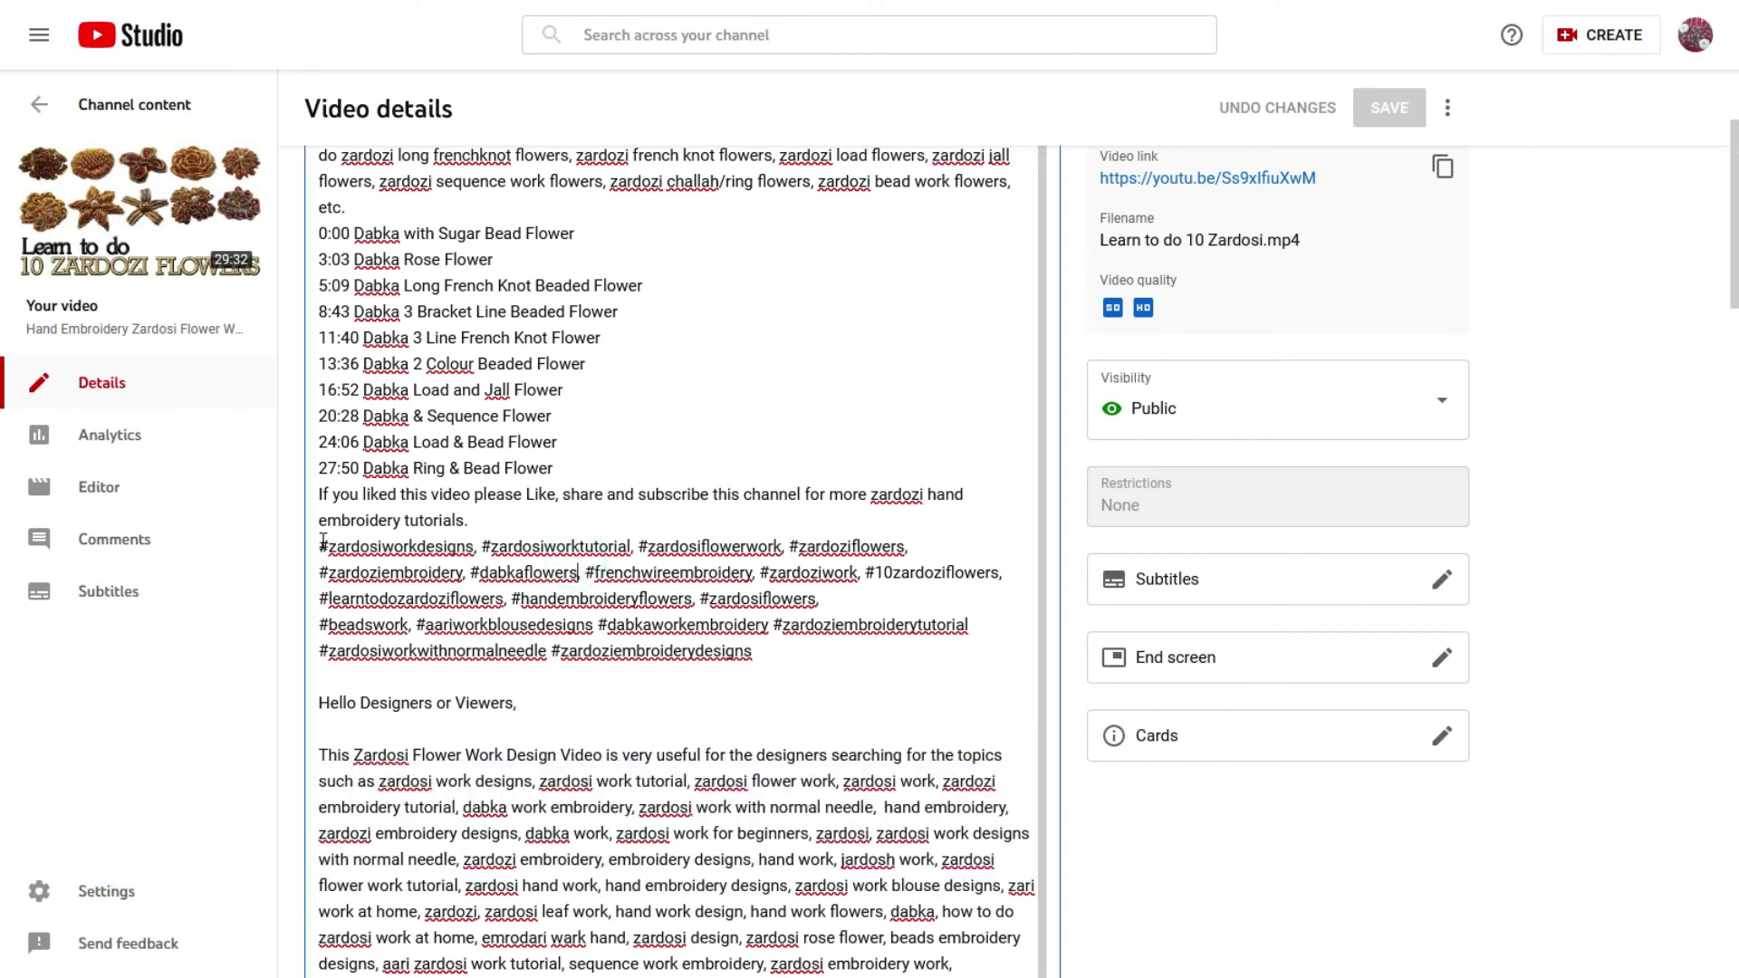
{"action": "left_click_drag", "start_coordinate": [323, 540], "coordinate": [775, 652]}
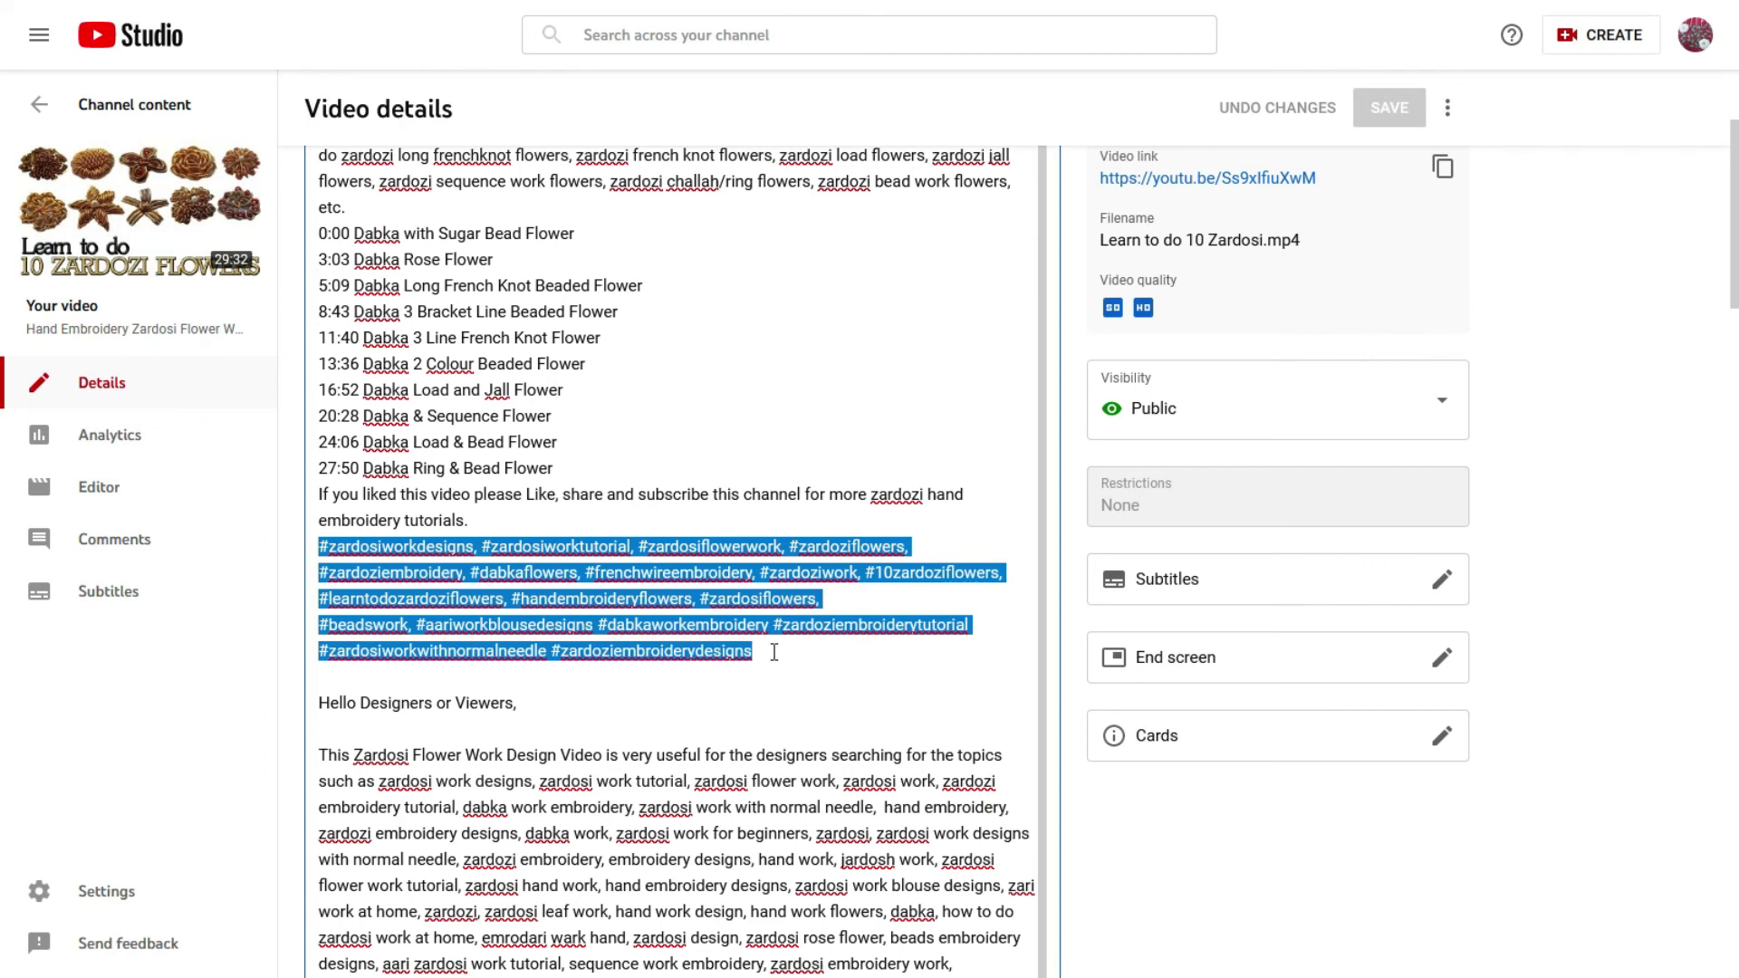
{"action": "scroll", "coordinate": [744, 598], "scroll_direction": "up", "scroll_amount": 3}
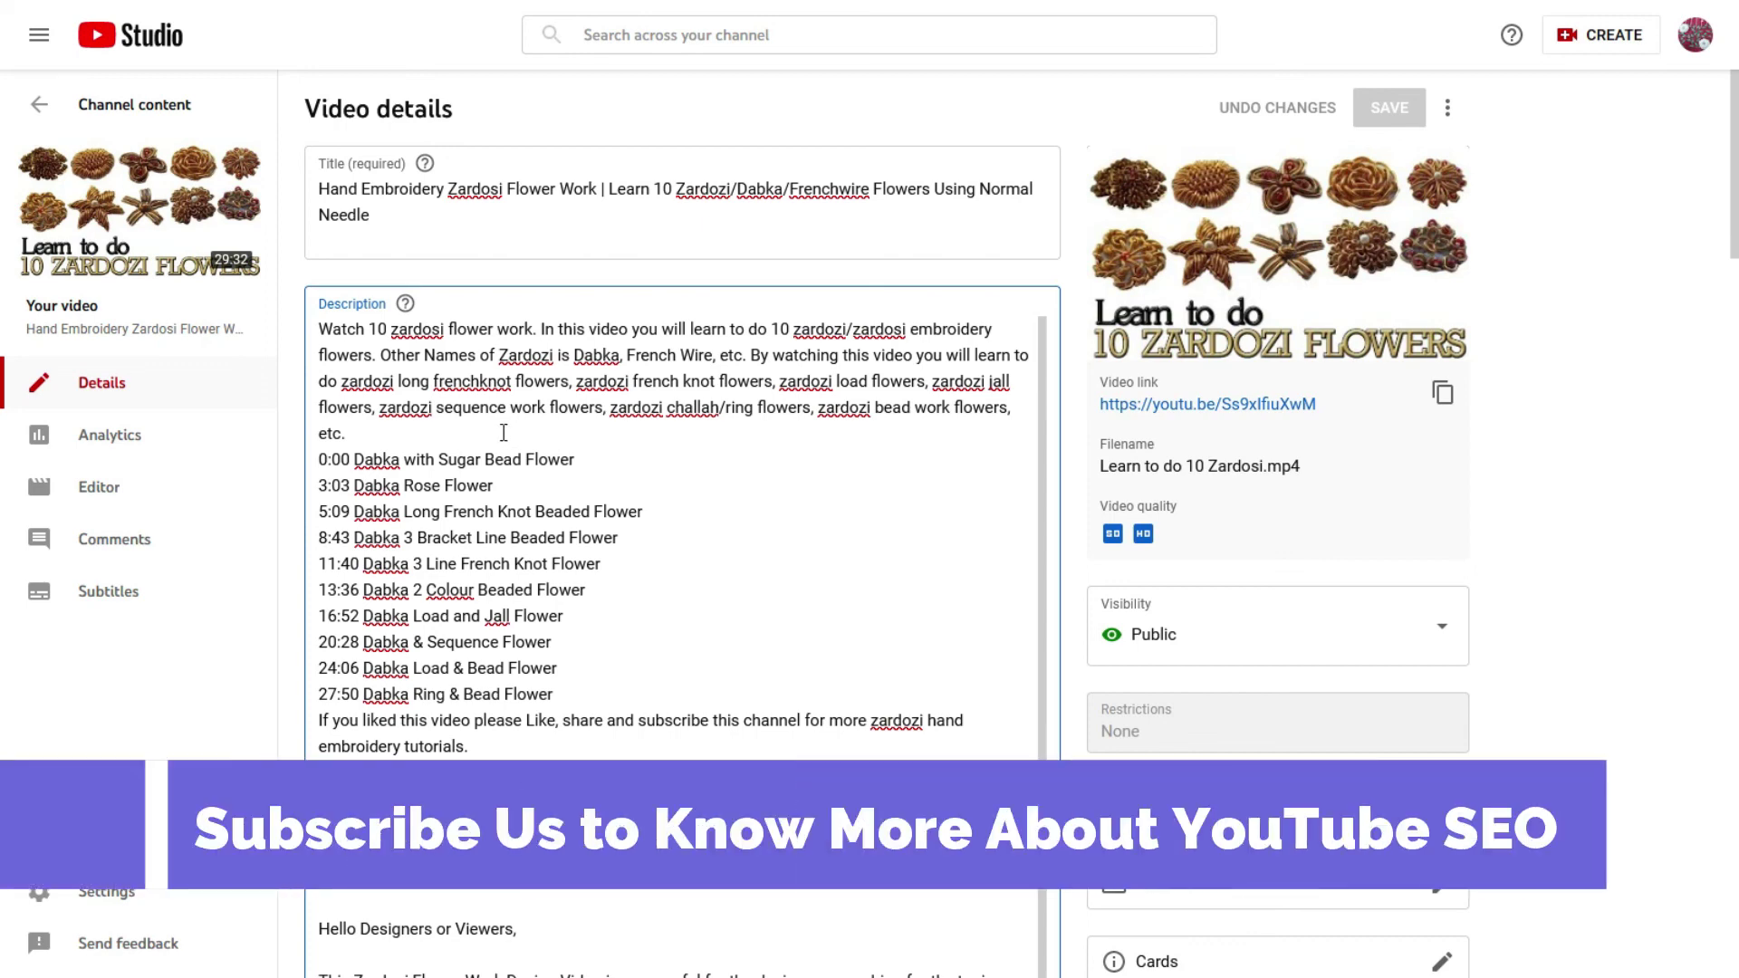
{"action": "left_click", "coordinate": [632, 462]}
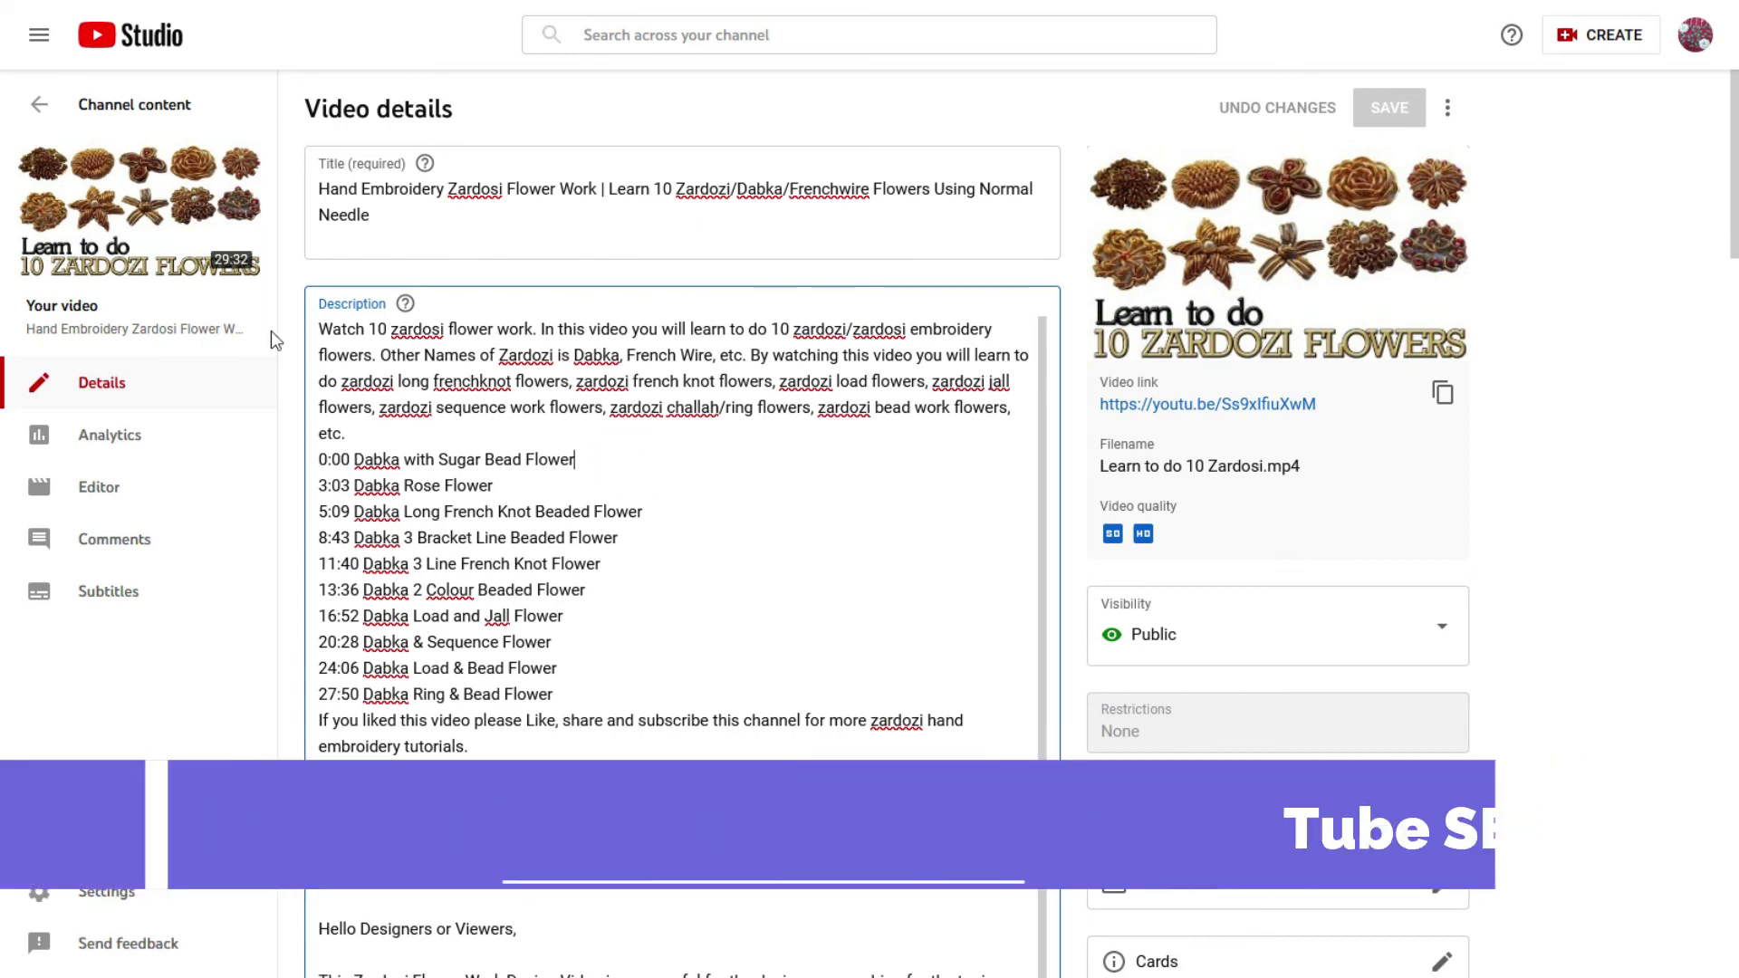